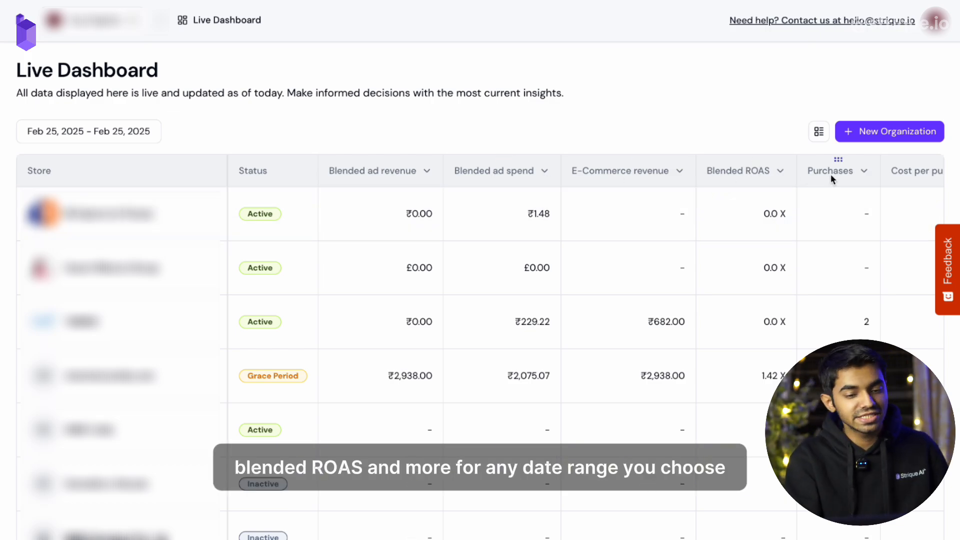
Examine the store metric columns and the preset date ranges offered for the Live Dashboard without changing the date range
{"action": "scroll", "coordinate": [760, 181], "scroll_direction": "right", "scroll_amount": 6}
{"action": "scroll", "coordinate": [740, 175], "scroll_direction": "left", "scroll_amount": 6}
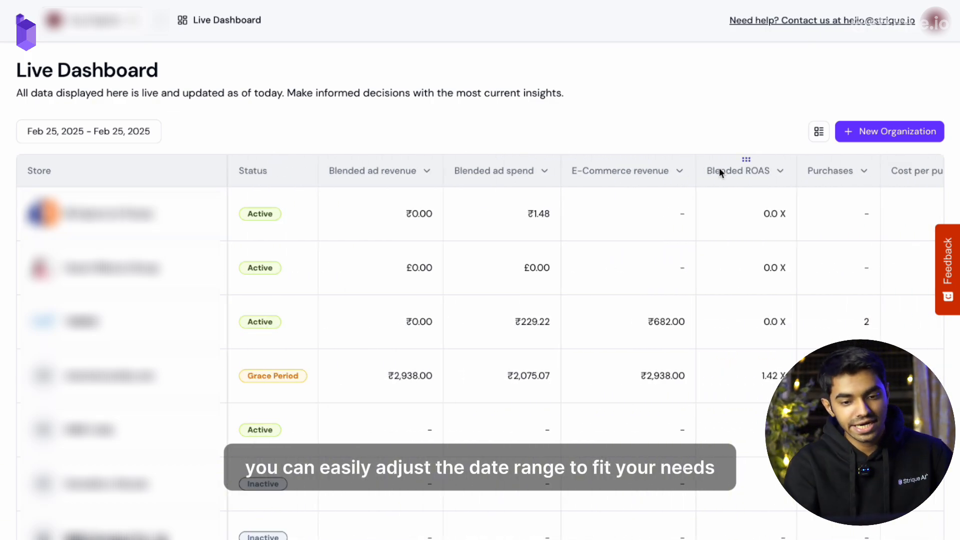
{"action": "left_click", "coordinate": [113, 131]}
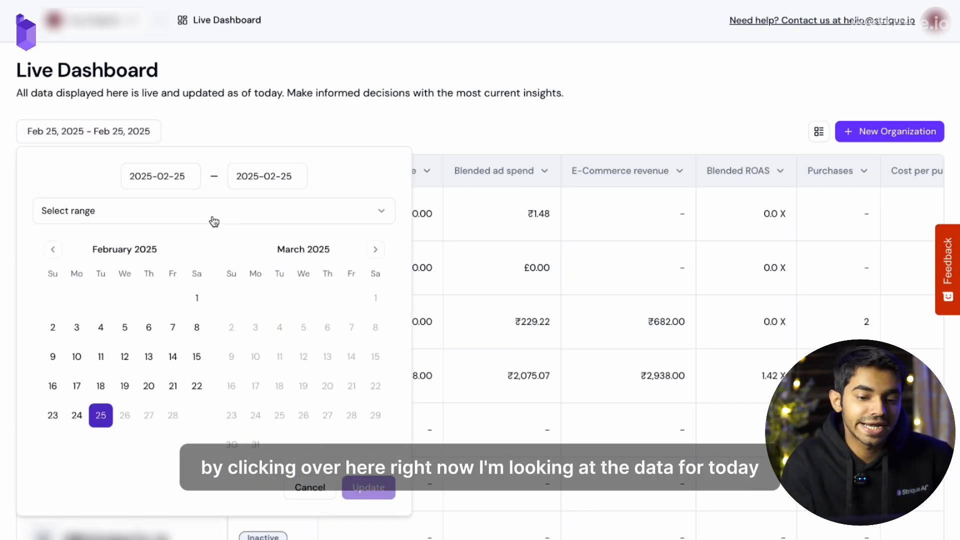
{"action": "left_click", "coordinate": [254, 221]}
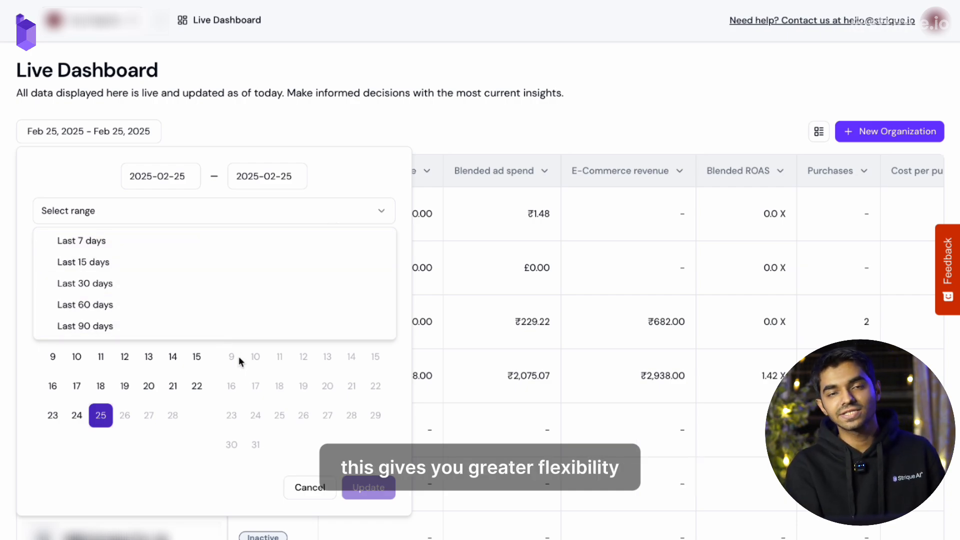
{"action": "left_click", "coordinate": [266, 395]}
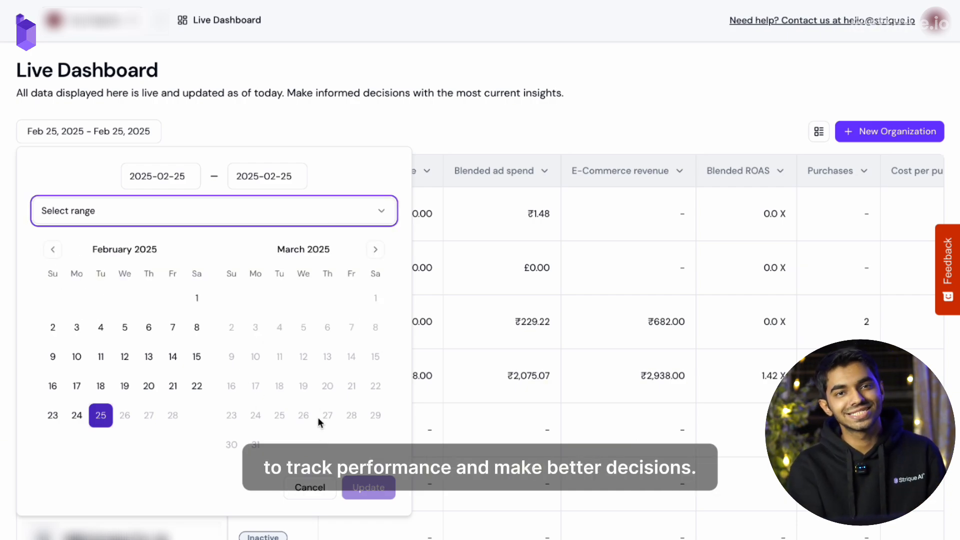
{"action": "left_click", "coordinate": [305, 488]}
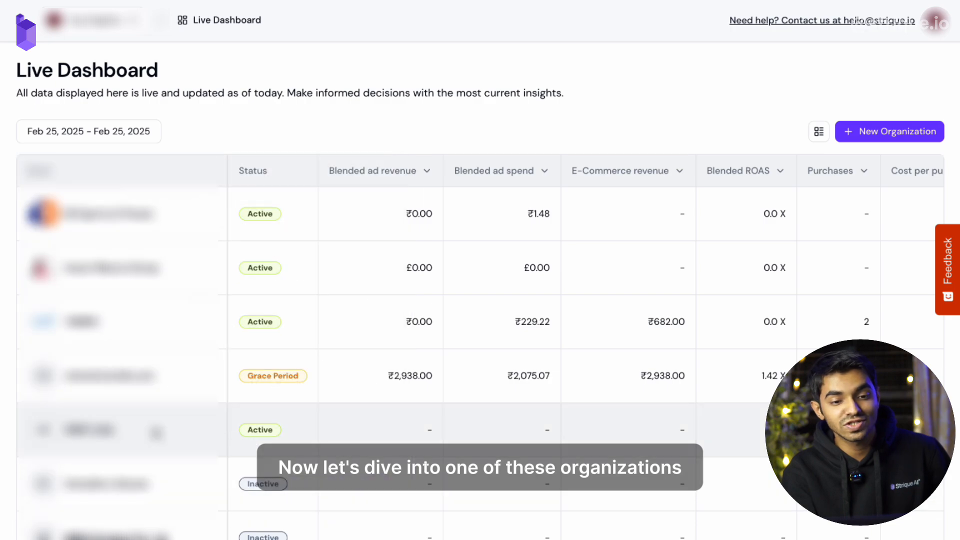
Open the dashboard of the Demo account - Ecommerce organization from the store list
{"action": "scroll", "coordinate": [156, 433], "scroll_direction": "down", "scroll_amount": 1}
{"action": "scroll", "coordinate": [156, 433], "scroll_direction": "down", "scroll_amount": 10}
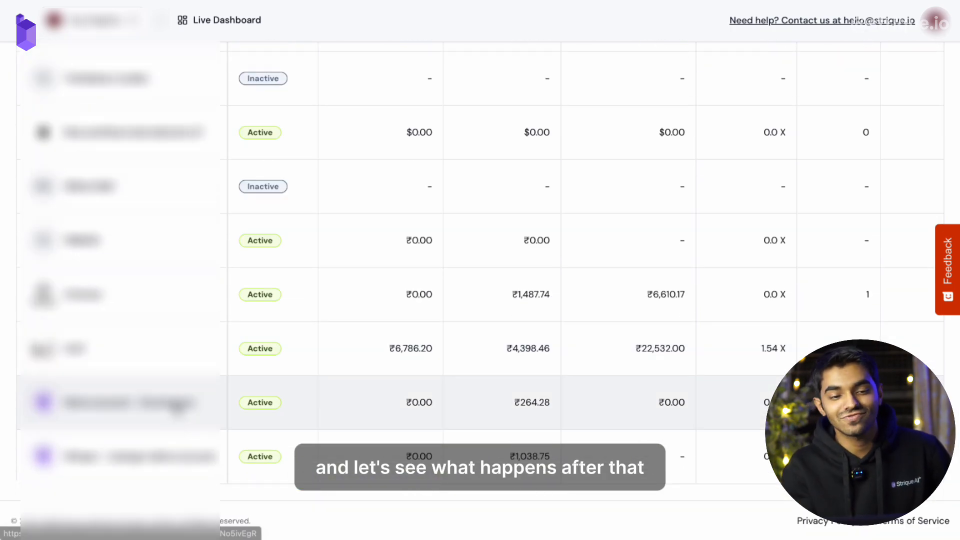
{"action": "left_click", "coordinate": [182, 407]}
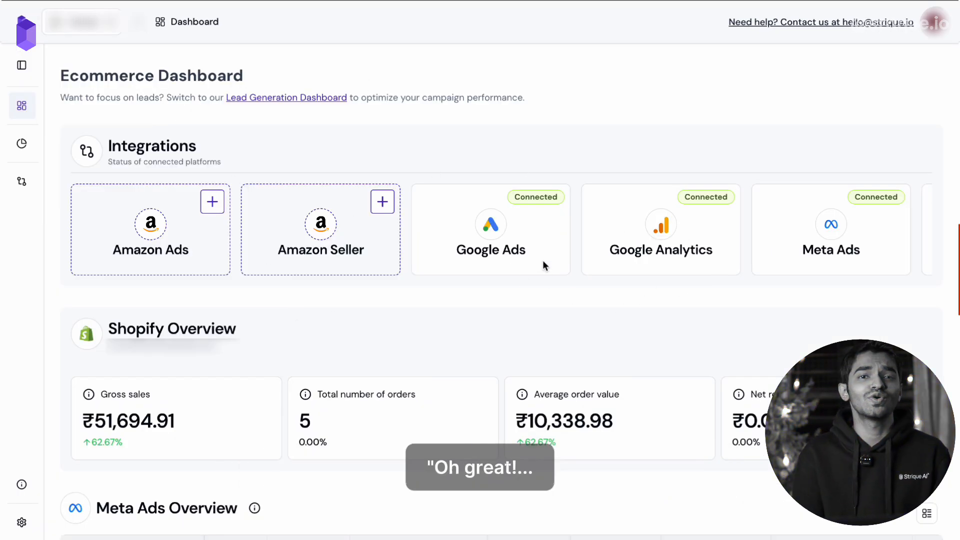
Examine the connected integrations, the Shopify and Meta Ads overviews, and the metric columns of the Google Ads overview
{"action": "scroll", "coordinate": [545, 265], "scroll_direction": "right", "scroll_amount": 5}
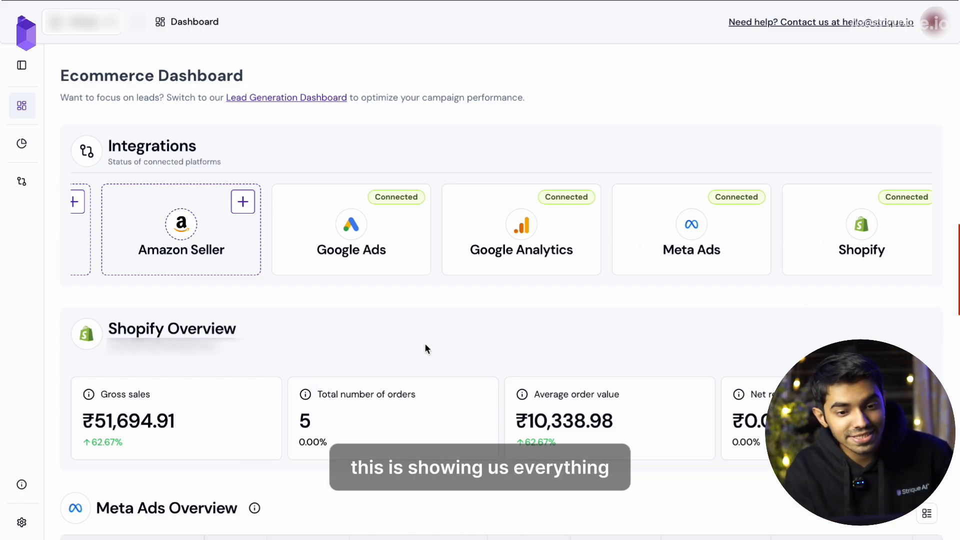
{"action": "scroll", "coordinate": [426, 348], "scroll_direction": "down", "scroll_amount": 3}
{"action": "scroll", "coordinate": [426, 345], "scroll_direction": "down", "scroll_amount": 3}
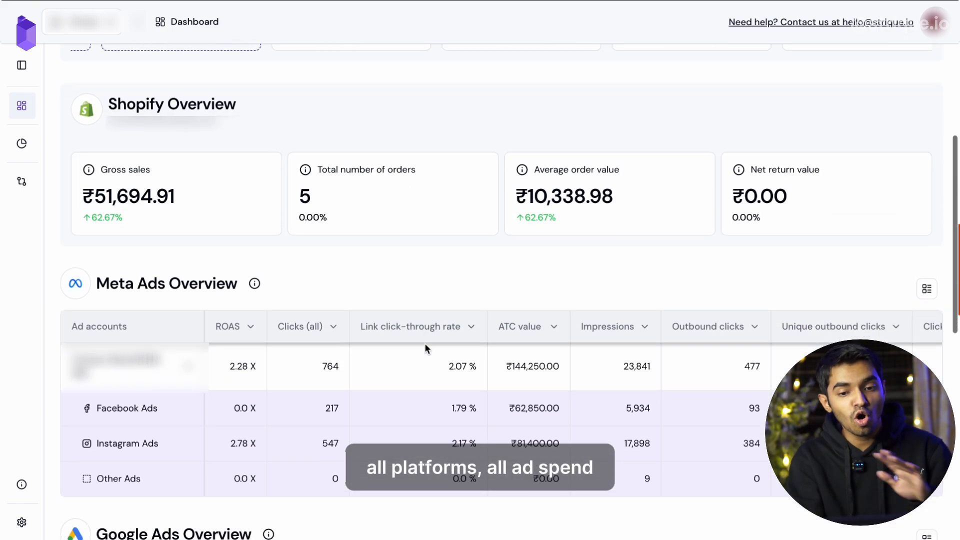
{"action": "scroll", "coordinate": [426, 347], "scroll_direction": "down", "scroll_amount": 4}
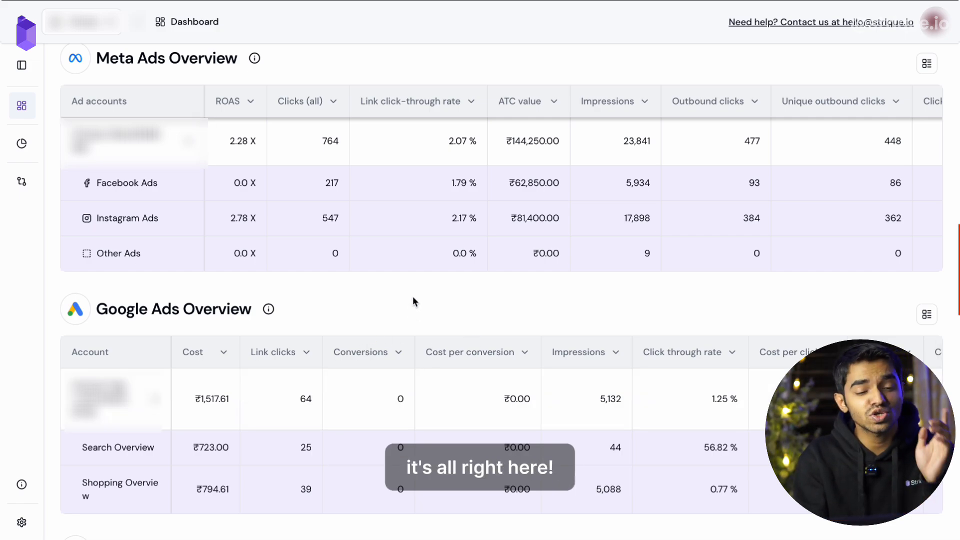
{"action": "scroll", "coordinate": [413, 302], "scroll_direction": "up", "scroll_amount": 4}
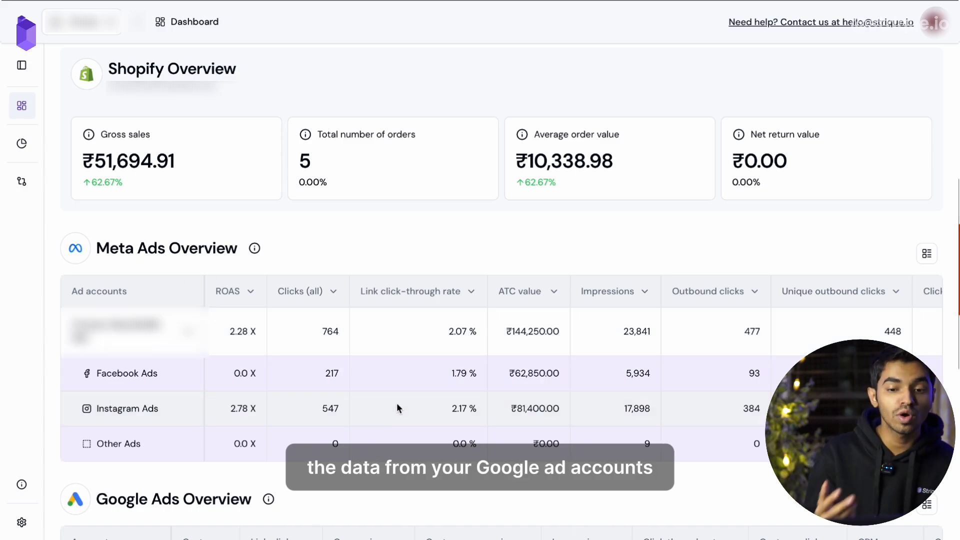
{"action": "scroll", "coordinate": [356, 478], "scroll_direction": "down", "scroll_amount": 3}
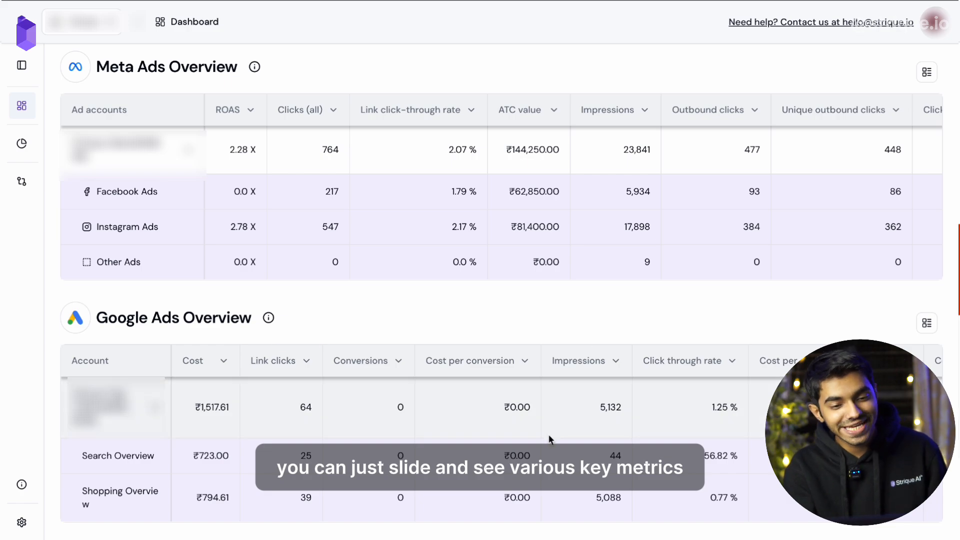
{"action": "scroll", "coordinate": [549, 439], "scroll_direction": "right", "scroll_amount": 5}
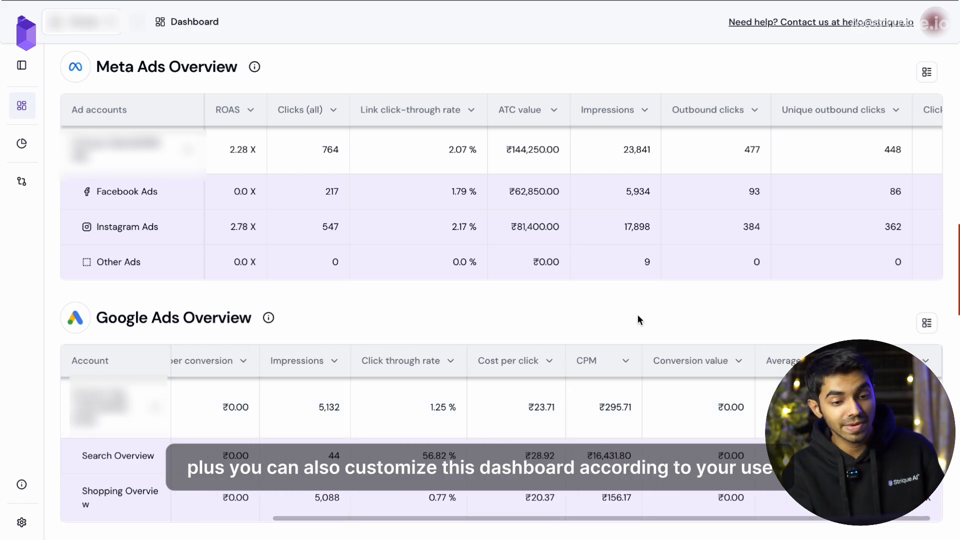
Reorder the Google Ads Overview columns so that Click through rate comes directly before Impressions
{"action": "scroll", "coordinate": [630, 308], "scroll_direction": "down", "scroll_amount": 3}
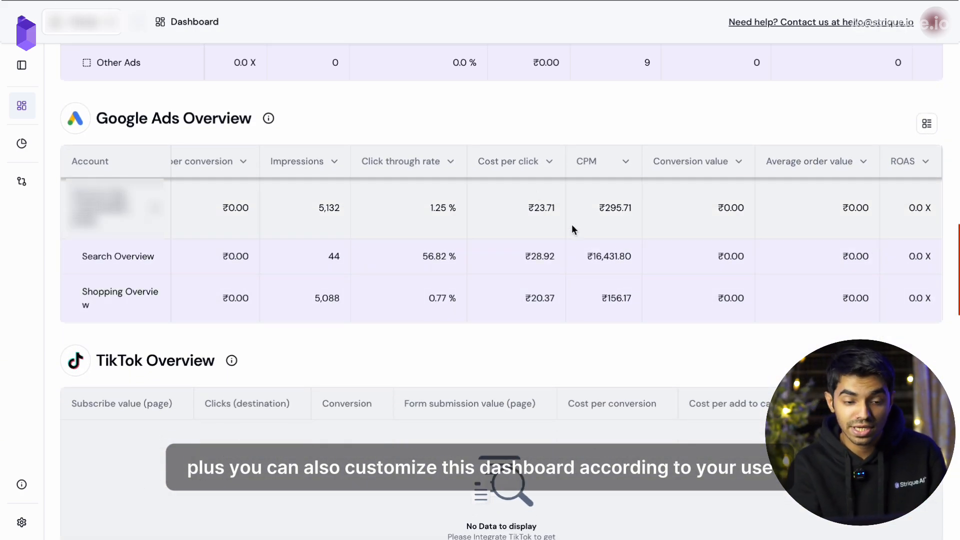
{"action": "left_click_drag", "start_coordinate": [511, 155], "coordinate": [380, 154]}
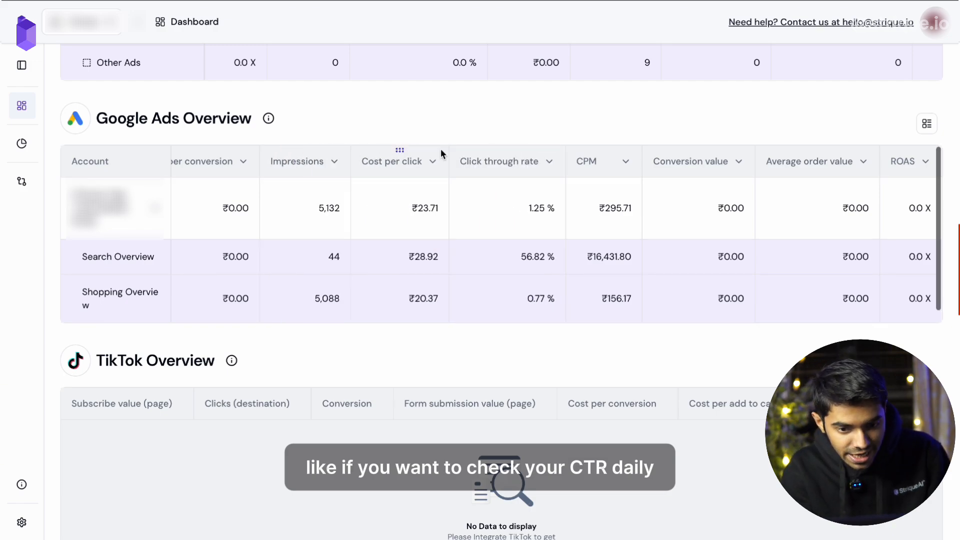
{"action": "left_click_drag", "start_coordinate": [505, 154], "coordinate": [343, 154]}
{"action": "scroll", "coordinate": [358, 199], "scroll_direction": "left", "scroll_amount": 3}
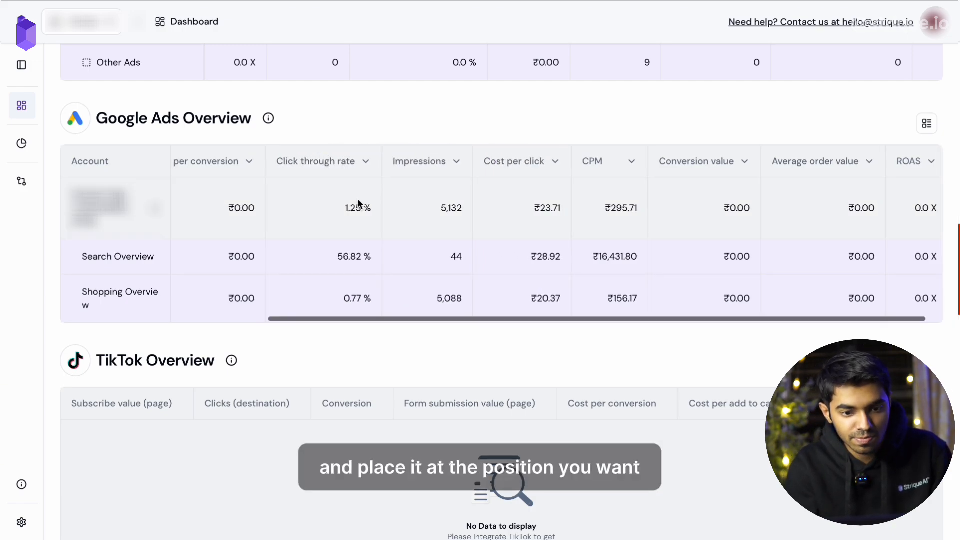
{"action": "scroll", "coordinate": [358, 199], "scroll_direction": "left", "scroll_amount": 3}
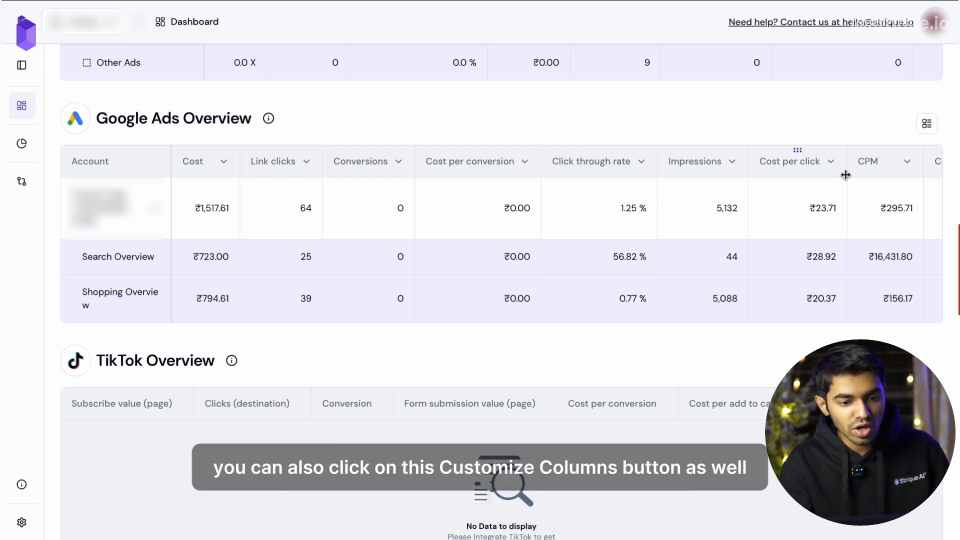
Customize the Google Ads Overview columns by placing Impressions first after Account, and apply the new order
{"action": "left_click", "coordinate": [927, 125]}
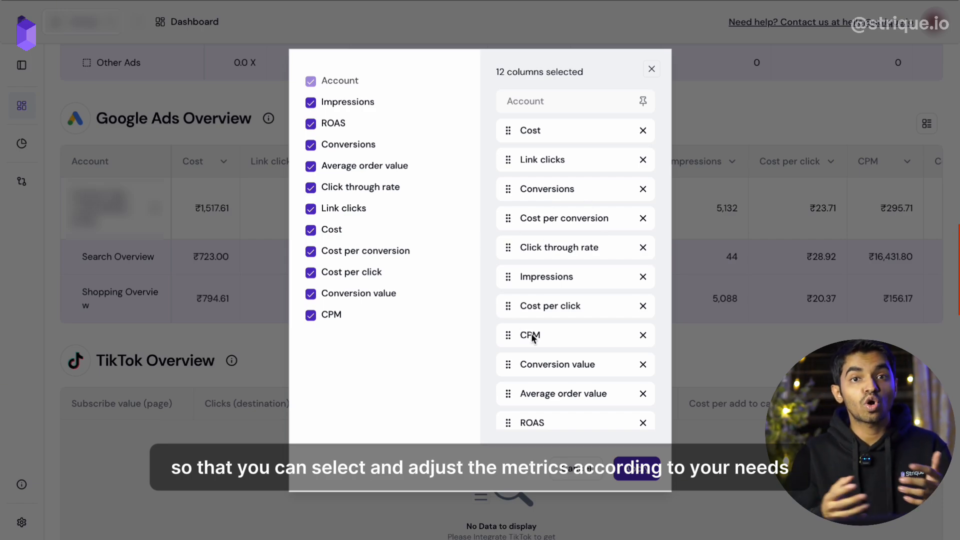
{"action": "scroll", "coordinate": [532, 335], "scroll_direction": "down", "scroll_amount": 1}
{"action": "scroll", "coordinate": [531, 335], "scroll_direction": "up", "scroll_amount": 1}
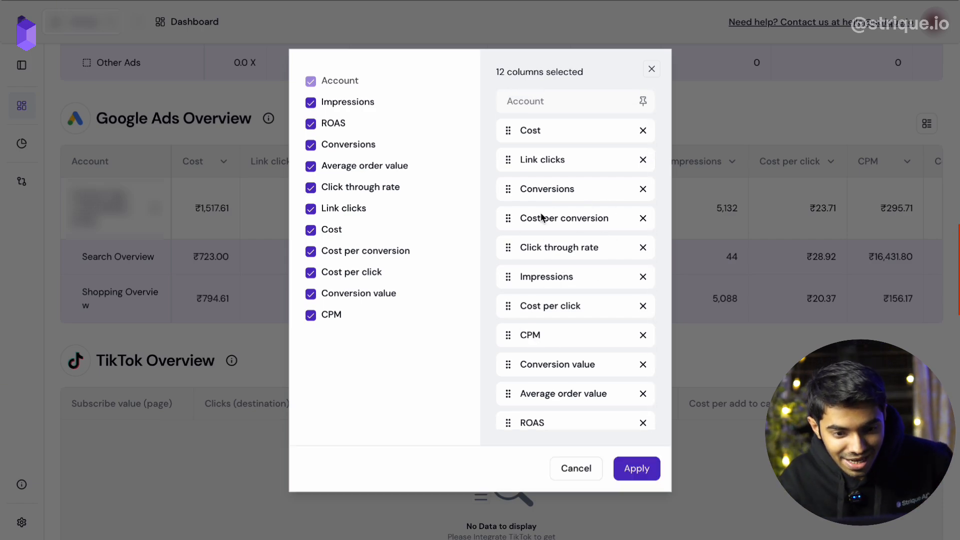
{"action": "left_click_drag", "start_coordinate": [508, 282], "coordinate": [527, 105]}
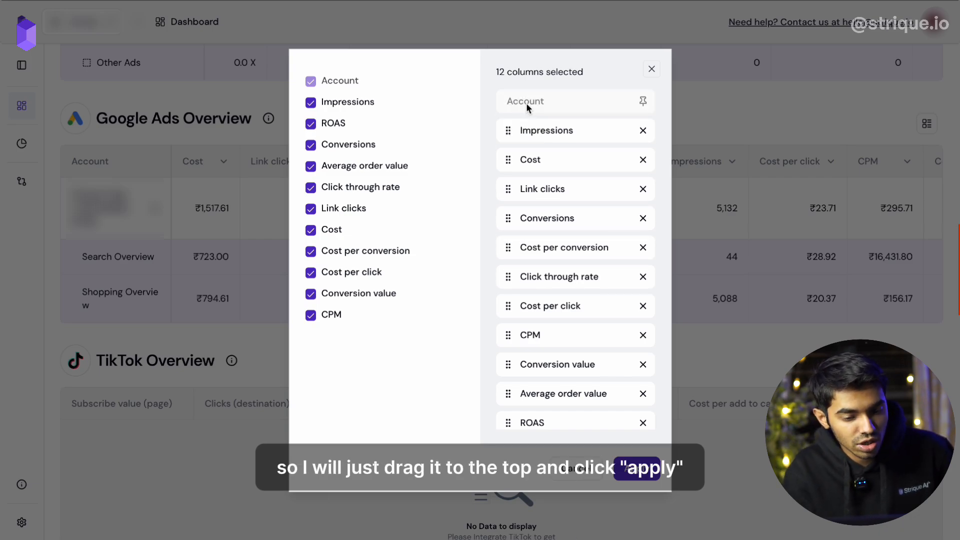
{"action": "left_click", "coordinate": [638, 470]}
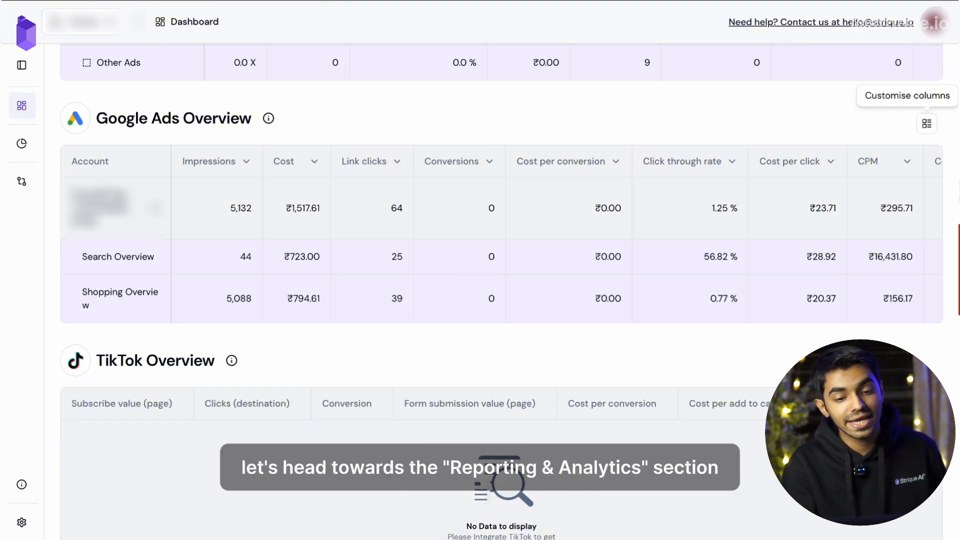
Start a new report in Reporting & Analytics and show the Google Analytics widgets of the Ergon Style - GA4 account
{"action": "left_click", "coordinate": [21, 144]}
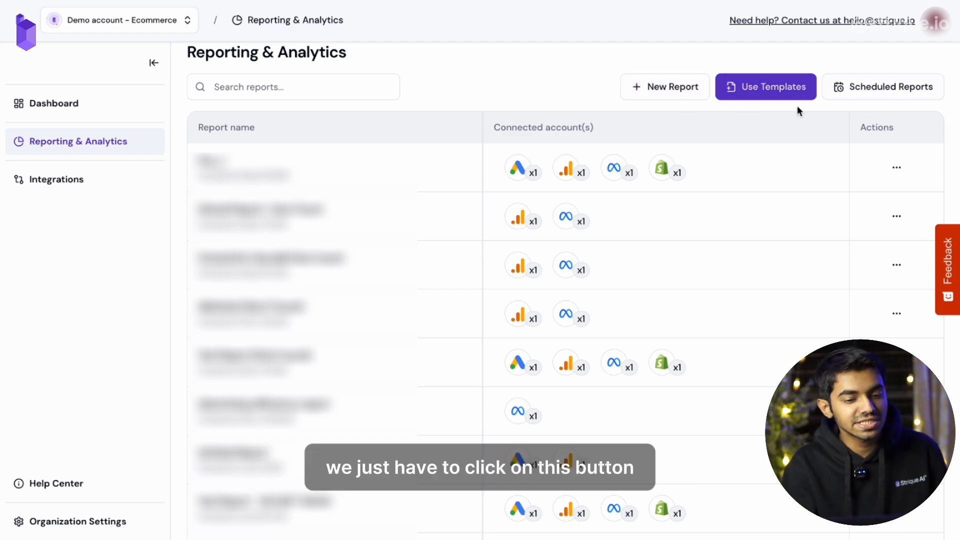
{"action": "left_click", "coordinate": [651, 87]}
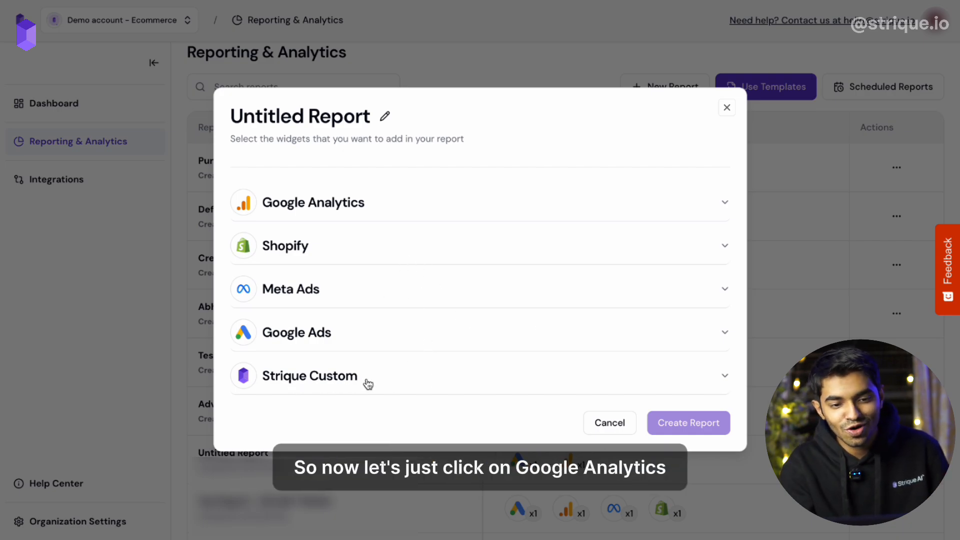
{"action": "left_click", "coordinate": [619, 216]}
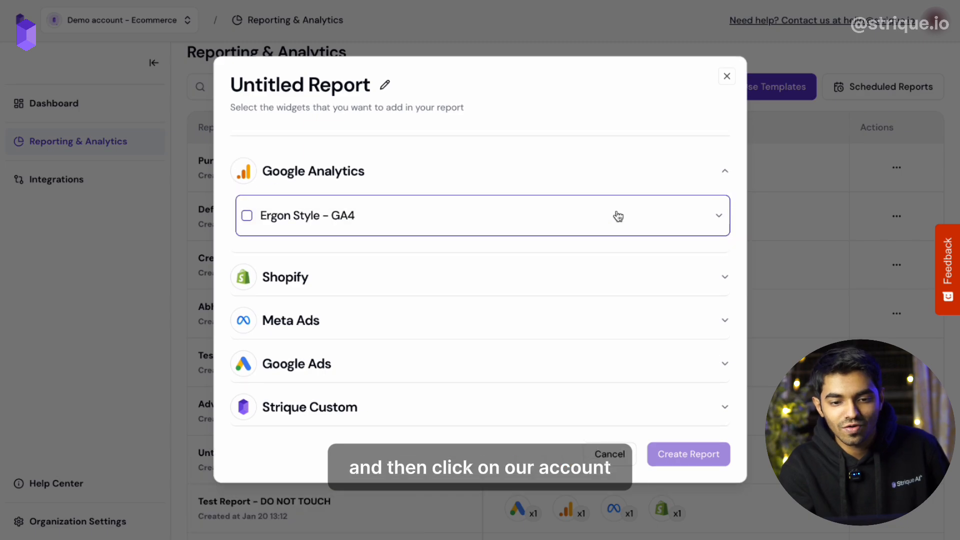
{"action": "left_click", "coordinate": [554, 211]}
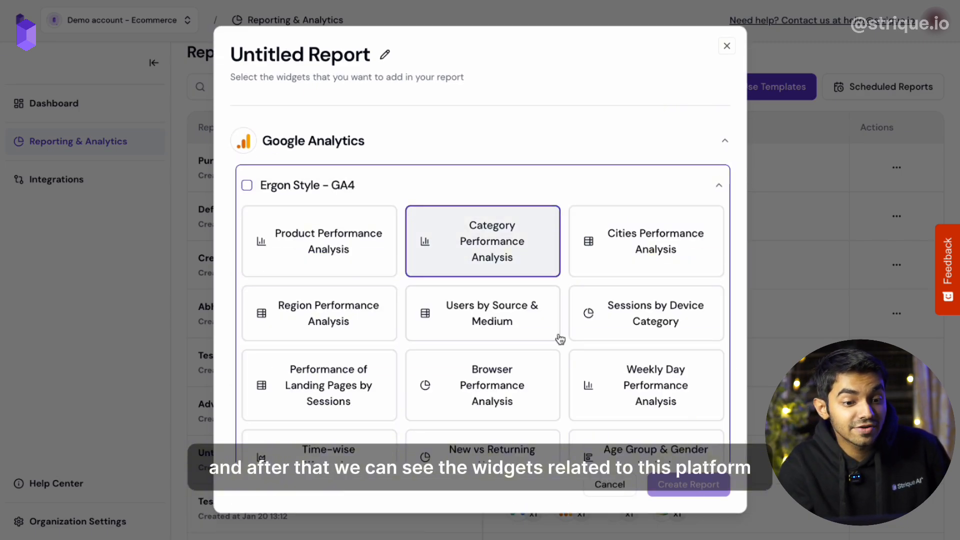
Select all Google Analytics widgets of the Ergon Style - GA4 account for the report
{"action": "scroll", "coordinate": [560, 339], "scroll_direction": "down", "scroll_amount": 2}
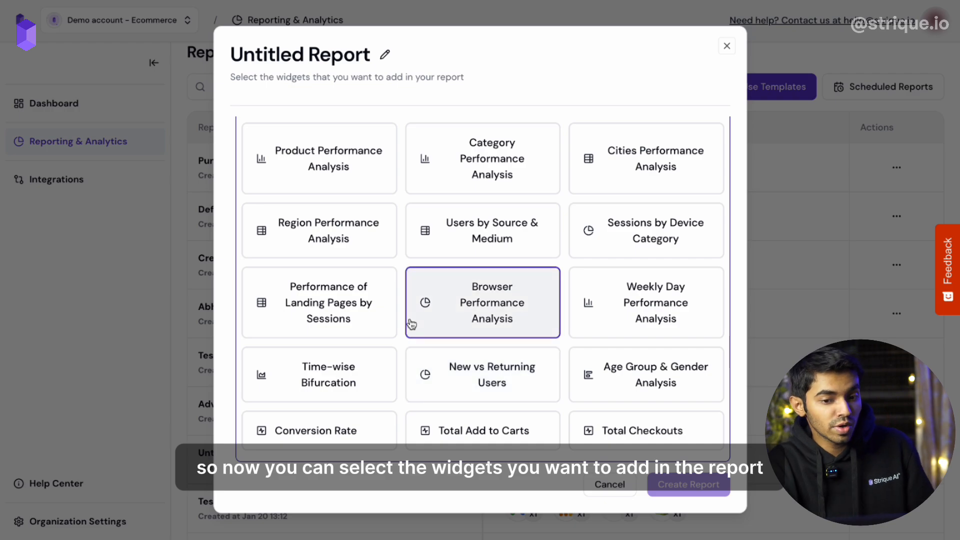
{"action": "scroll", "coordinate": [408, 324], "scroll_direction": "up", "scroll_amount": 1}
{"action": "left_click", "coordinate": [325, 260]}
{"action": "left_click", "coordinate": [463, 231]}
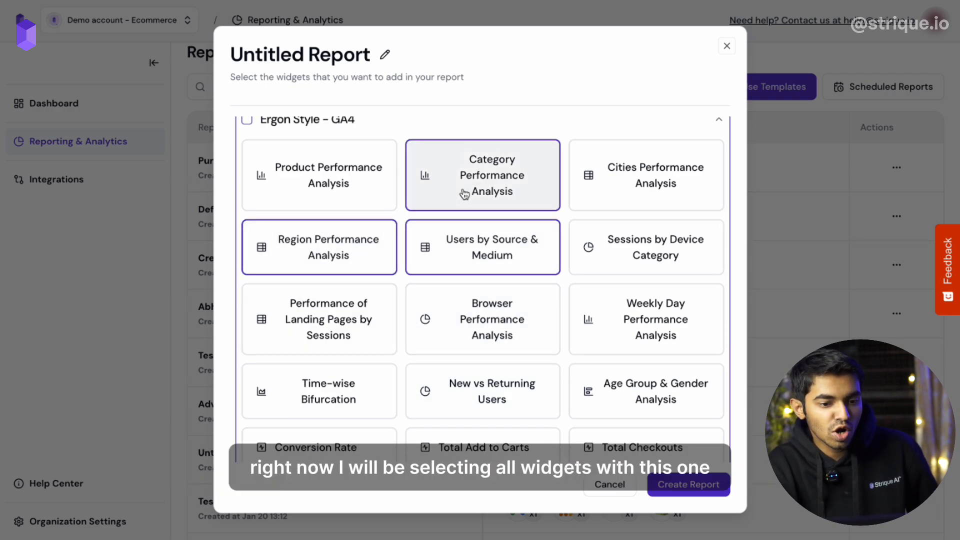
{"action": "left_click", "coordinate": [344, 182]}
{"action": "scroll", "coordinate": [268, 156], "scroll_direction": "up", "scroll_amount": 1}
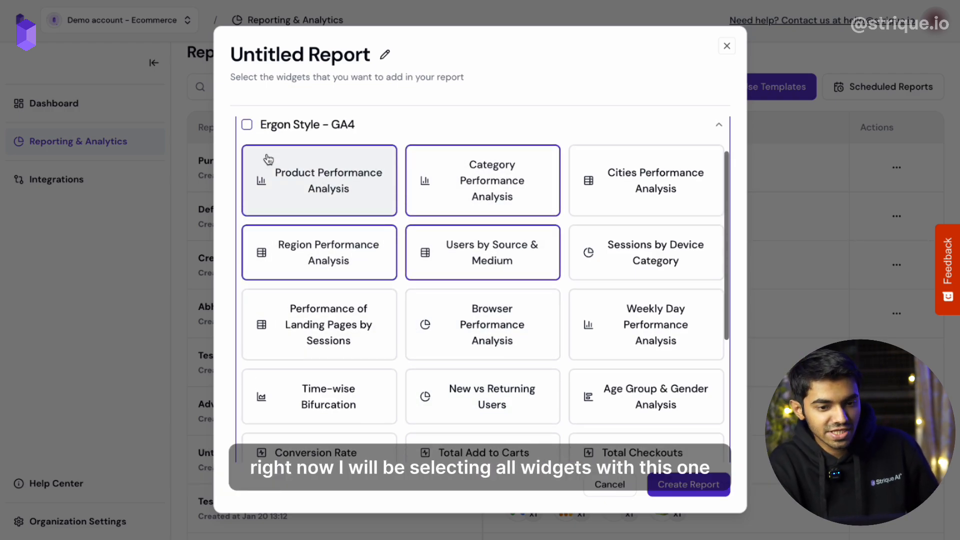
{"action": "left_click", "coordinate": [247, 125]}
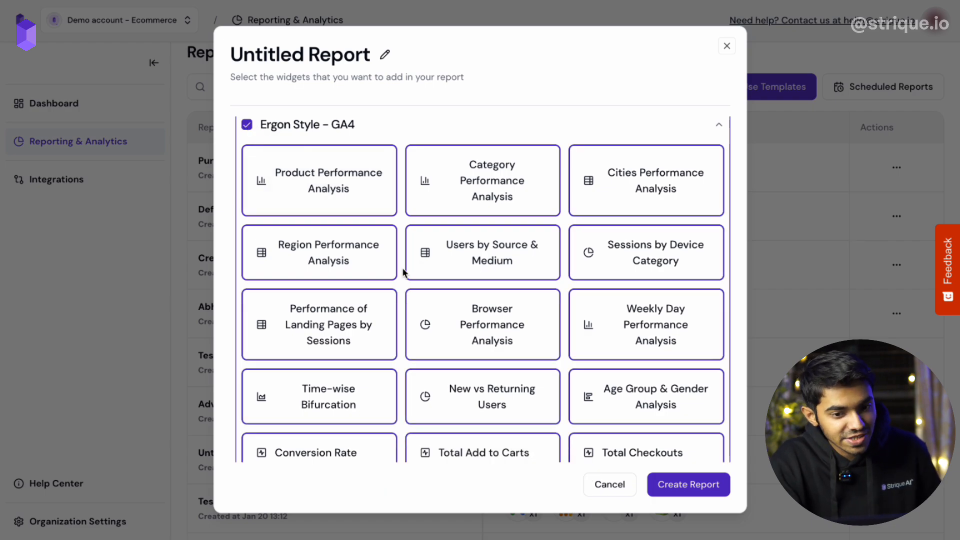
Add all Google Ads widgets of the Ergon Shoes account to the report selection
{"action": "scroll", "coordinate": [405, 273], "scroll_direction": "down", "scroll_amount": 5}
{"action": "left_click", "coordinate": [386, 393]}
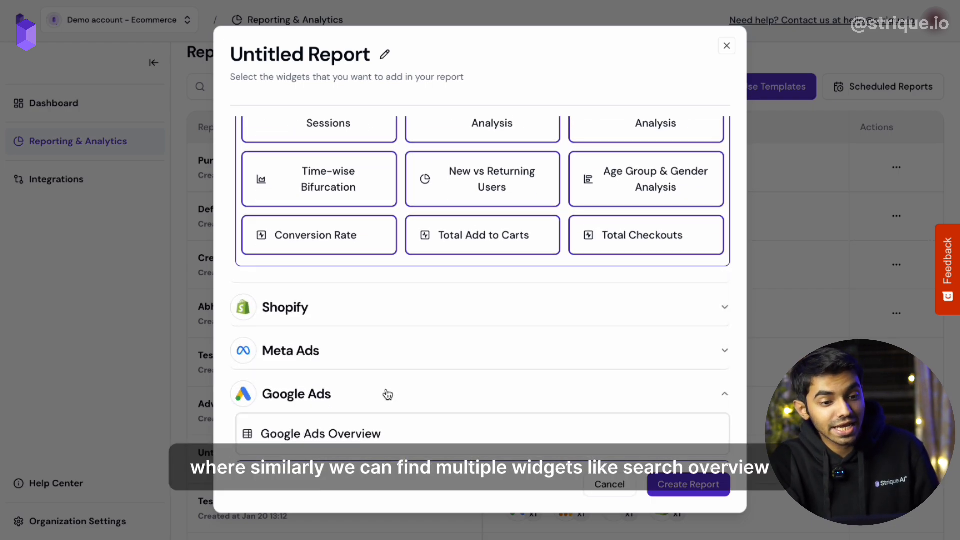
{"action": "scroll", "coordinate": [385, 392], "scroll_direction": "down", "scroll_amount": 2}
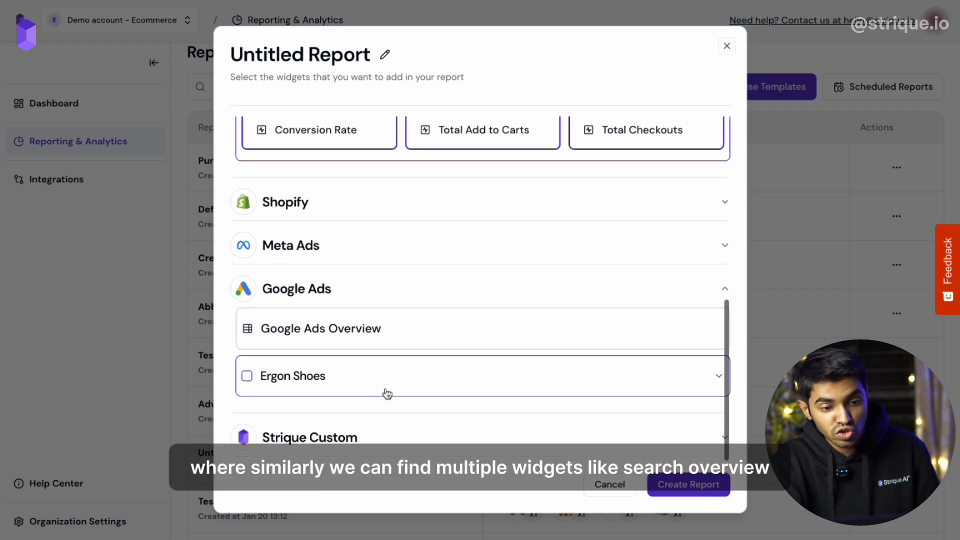
{"action": "left_click", "coordinate": [544, 391]}
{"action": "scroll", "coordinate": [543, 392], "scroll_direction": "down", "scroll_amount": 4}
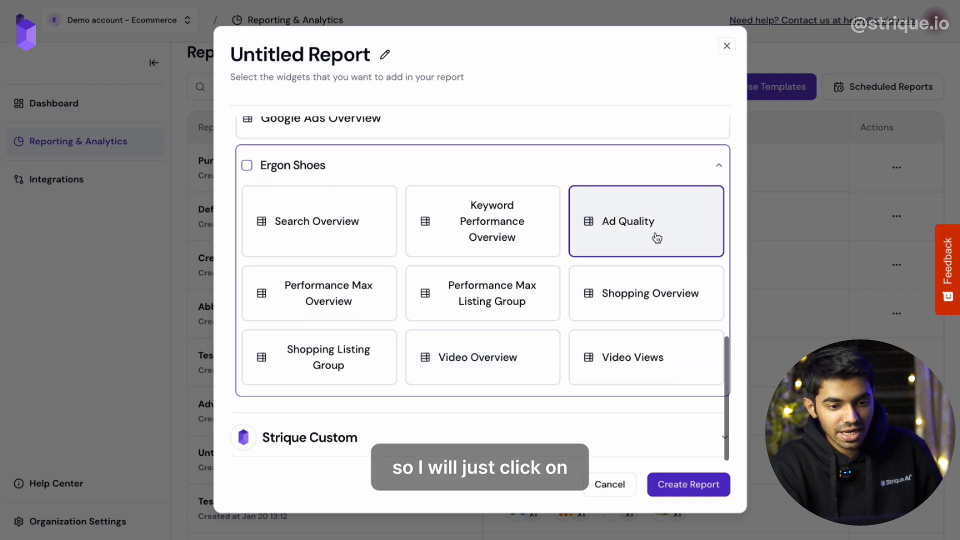
{"action": "left_click", "coordinate": [247, 169]}
Add all Shopify widgets of the Ergonstyle account to the report selection
{"action": "scroll", "coordinate": [353, 250], "scroll_direction": "up", "scroll_amount": 8}
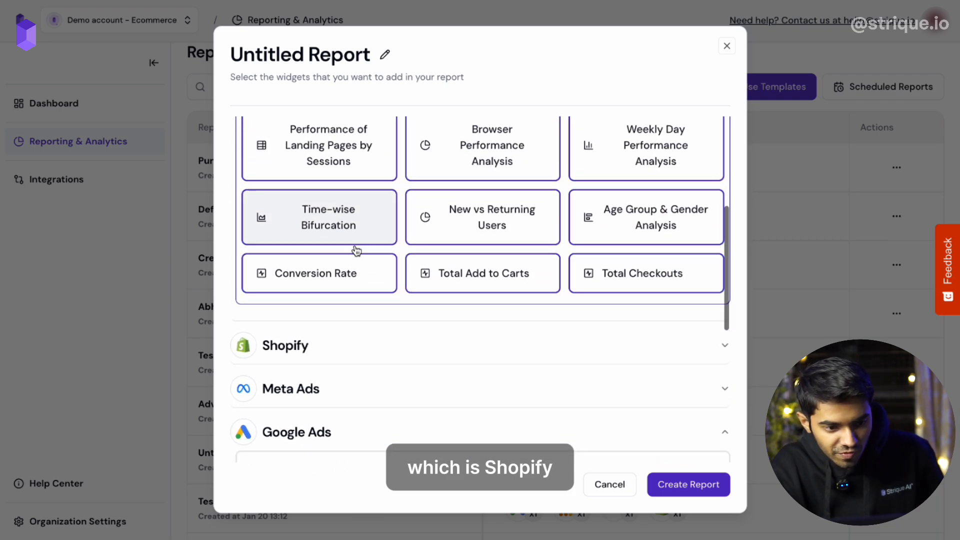
{"action": "scroll", "coordinate": [357, 250], "scroll_direction": "down", "scroll_amount": 1}
{"action": "left_click", "coordinate": [390, 304]}
{"action": "left_click", "coordinate": [393, 351]}
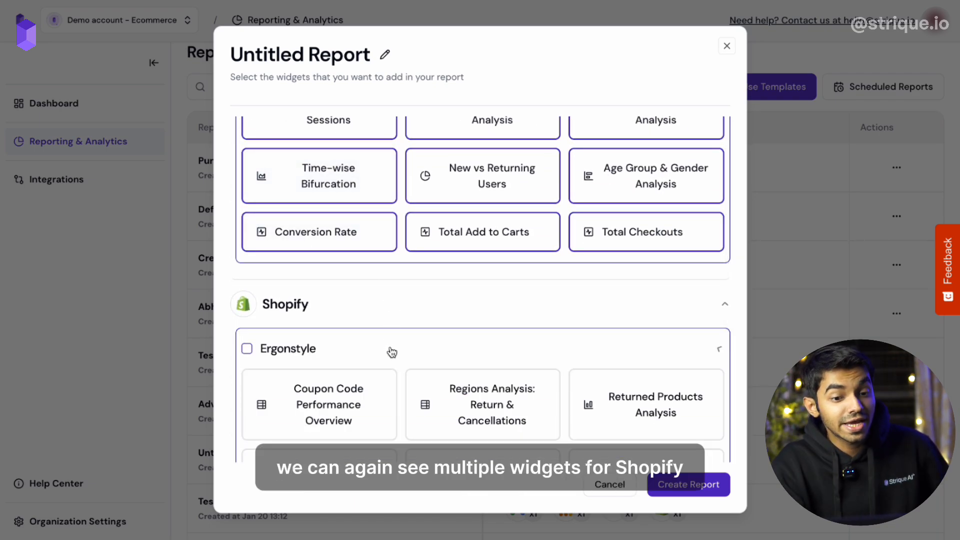
{"action": "scroll", "coordinate": [392, 352], "scroll_direction": "down", "scroll_amount": 4}
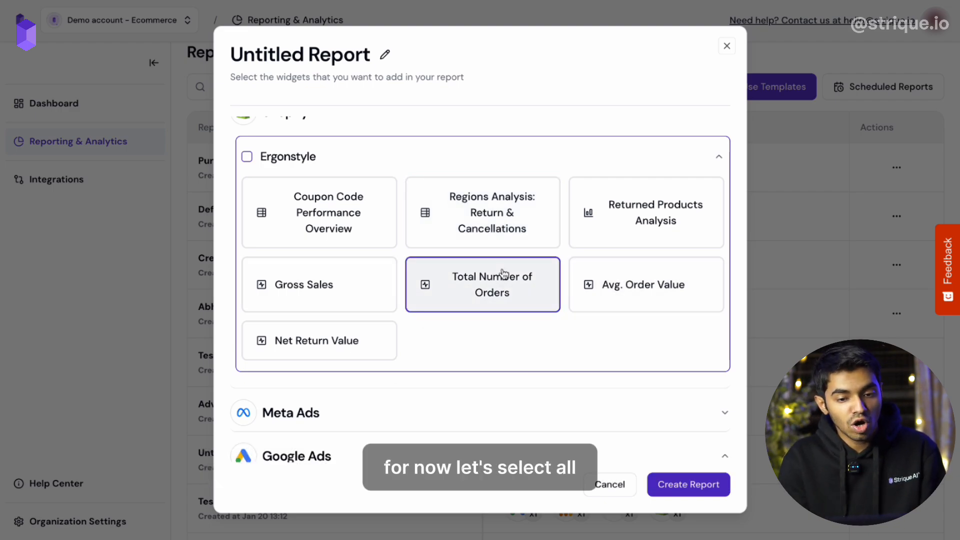
{"action": "left_click", "coordinate": [247, 157]}
Add the Meta Ads widgets Ads Campaigns, Adsets and Ads of the Ergon Style account to the report selection
{"action": "scroll", "coordinate": [384, 295], "scroll_direction": "down", "scroll_amount": 3}
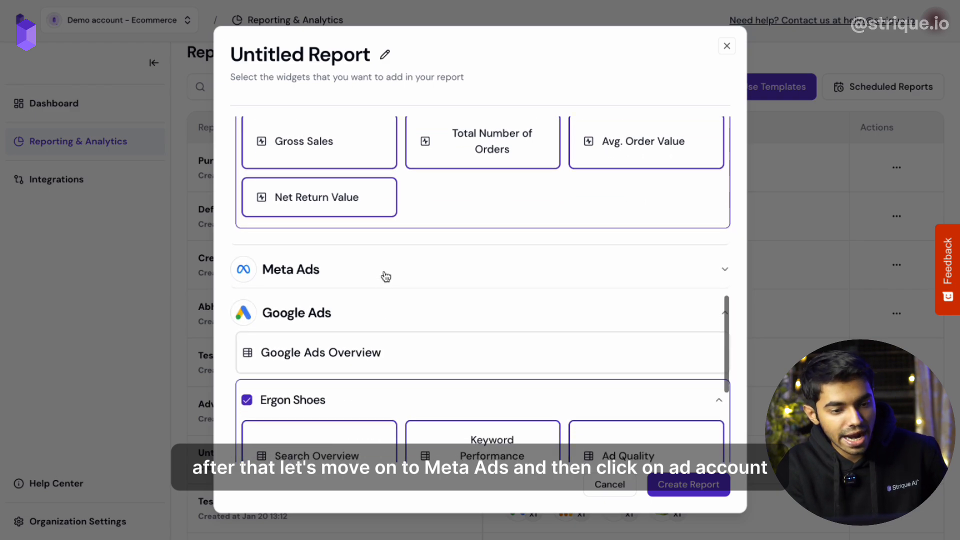
{"action": "left_click", "coordinate": [387, 277]}
{"action": "left_click", "coordinate": [393, 359]}
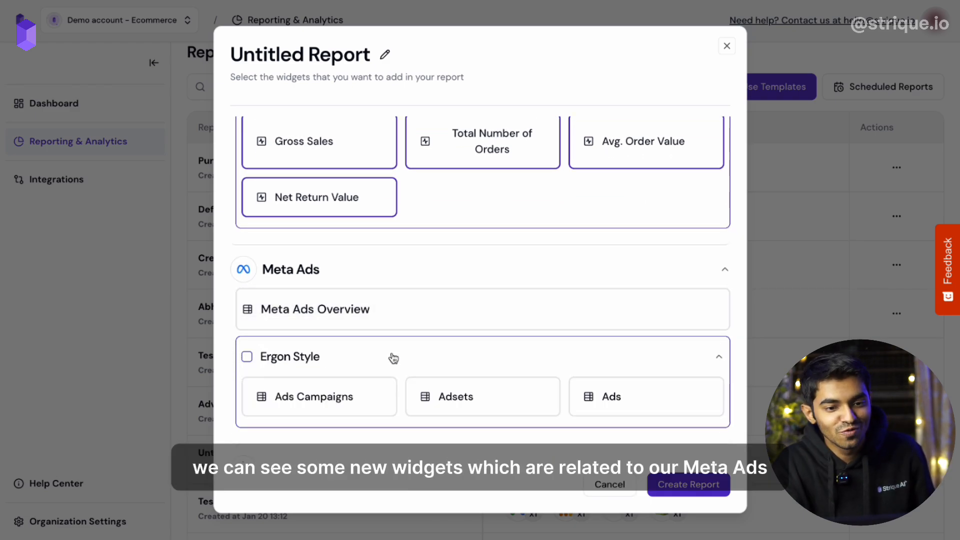
{"action": "scroll", "coordinate": [394, 358], "scroll_direction": "down", "scroll_amount": 1}
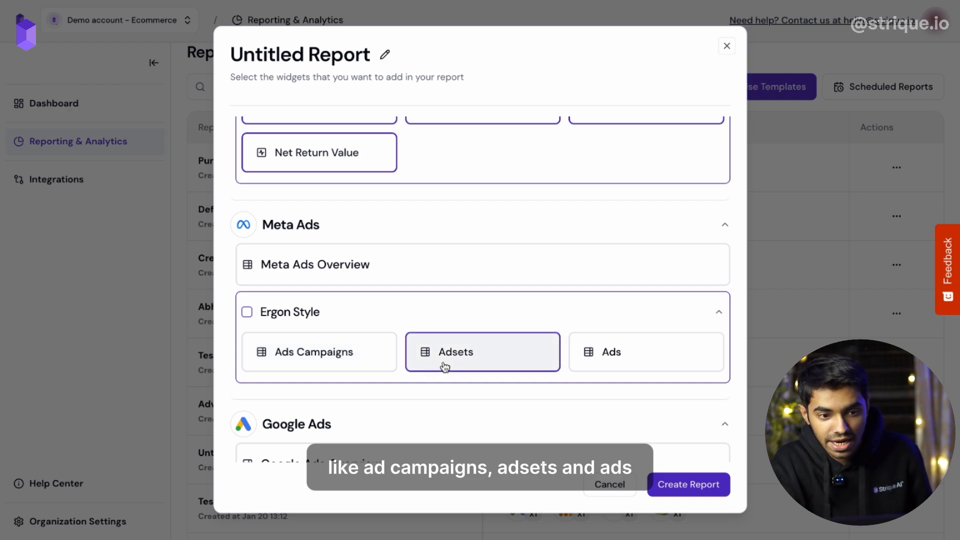
{"action": "left_click", "coordinate": [247, 313]}
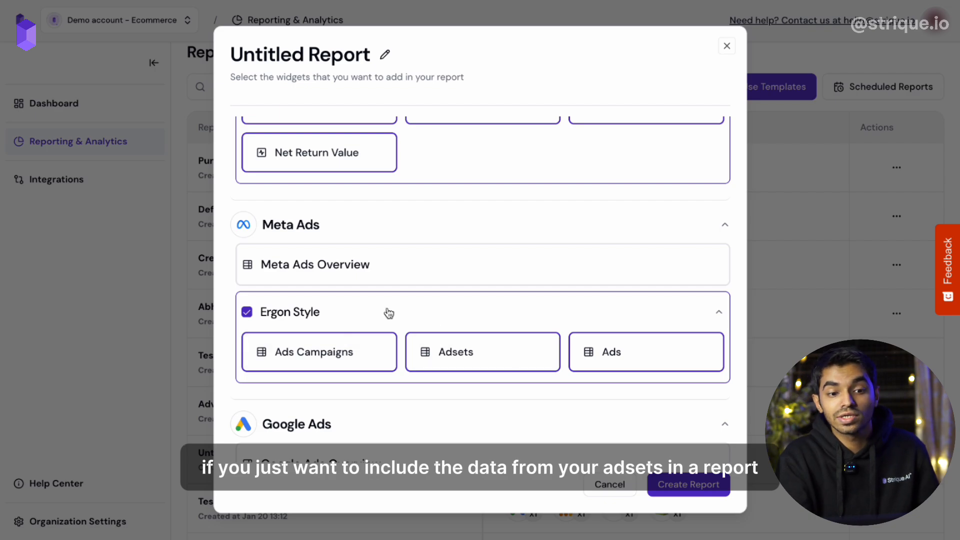
{"action": "left_click", "coordinate": [476, 350]}
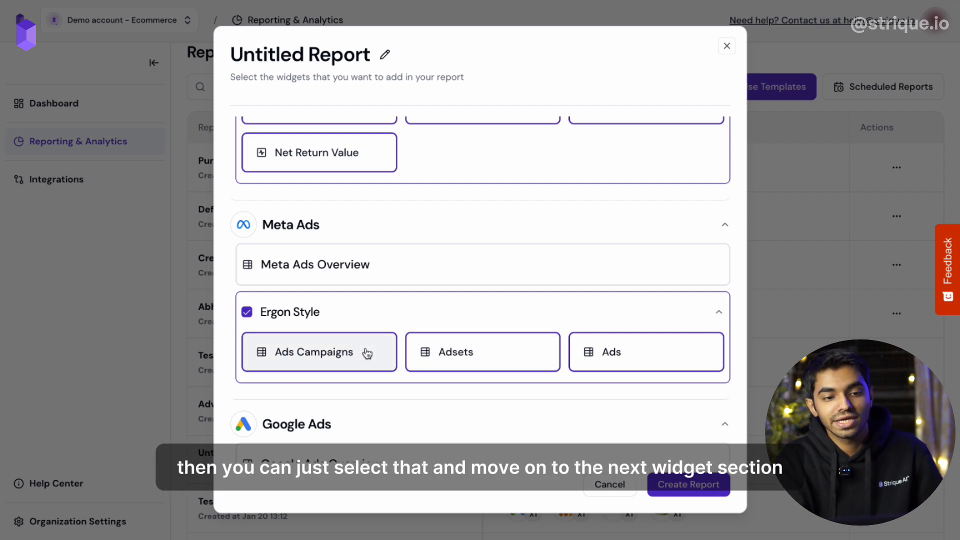
Select all eight Strique Custom widgets, from Blended ad spend to Blended Revenue, and create the report
{"action": "scroll", "coordinate": [297, 336], "scroll_direction": "down", "scroll_amount": 7}
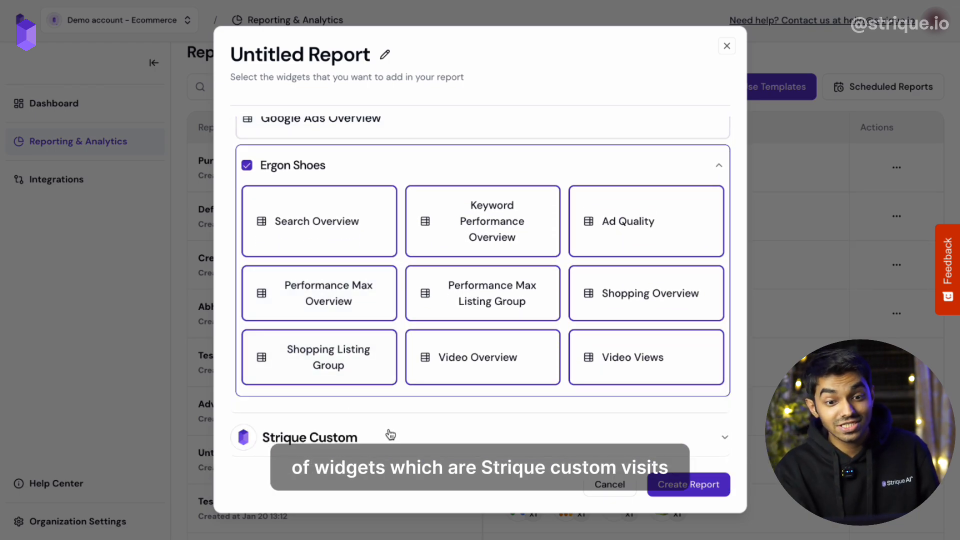
{"action": "scroll", "coordinate": [391, 436], "scroll_direction": "down", "scroll_amount": 3}
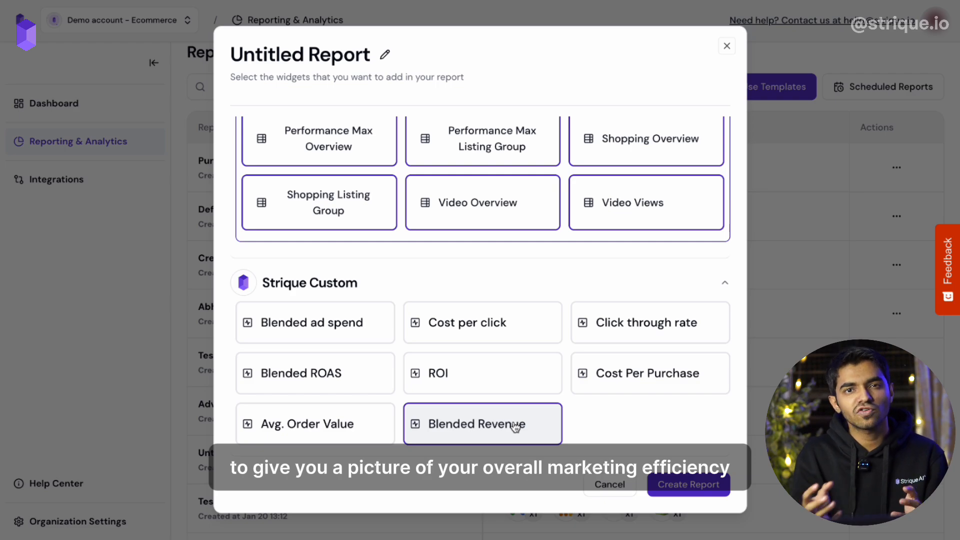
{"action": "left_click", "coordinate": [360, 330]}
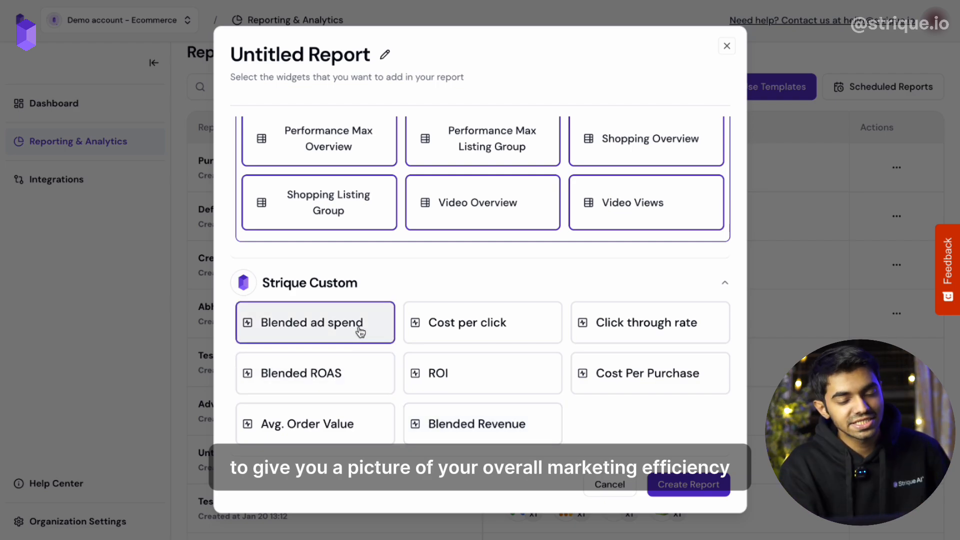
{"action": "left_click", "coordinate": [592, 323]}
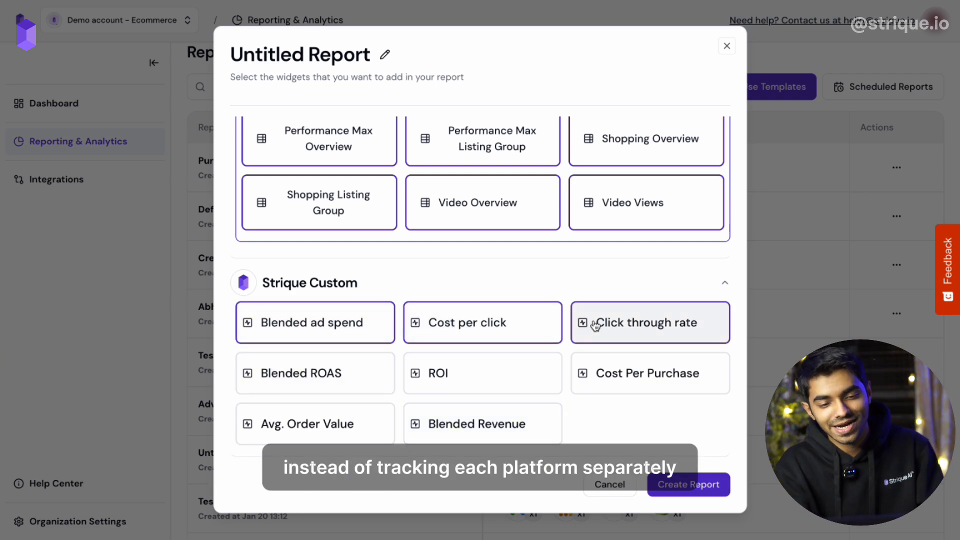
{"action": "left_click", "coordinate": [338, 381]}
{"action": "left_click", "coordinate": [438, 380]}
{"action": "left_click", "coordinate": [605, 378]}
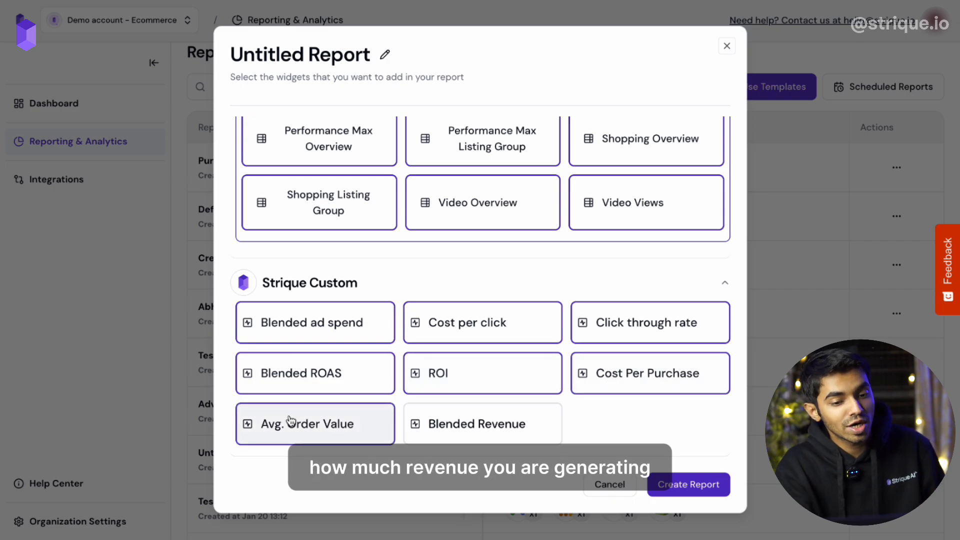
{"action": "left_click", "coordinate": [320, 426]}
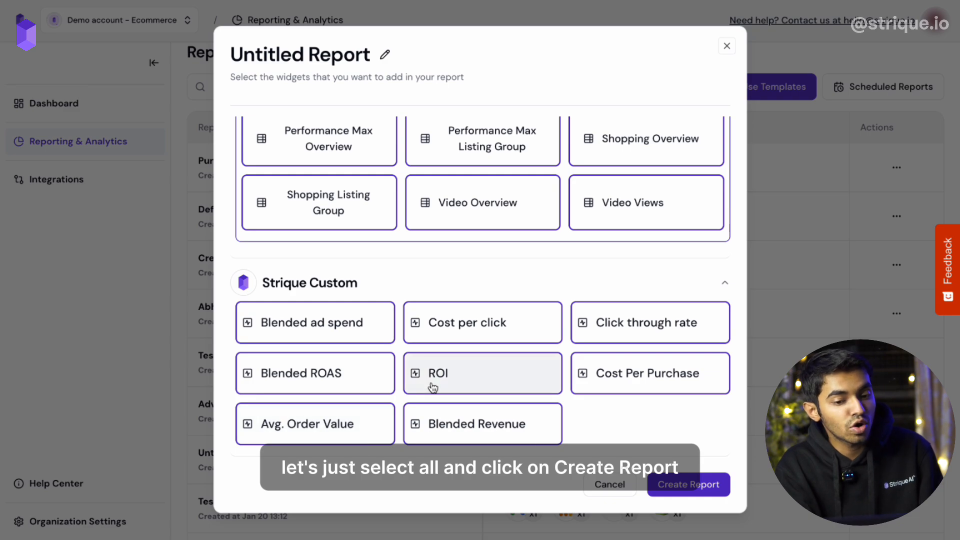
{"action": "left_click", "coordinate": [691, 484]}
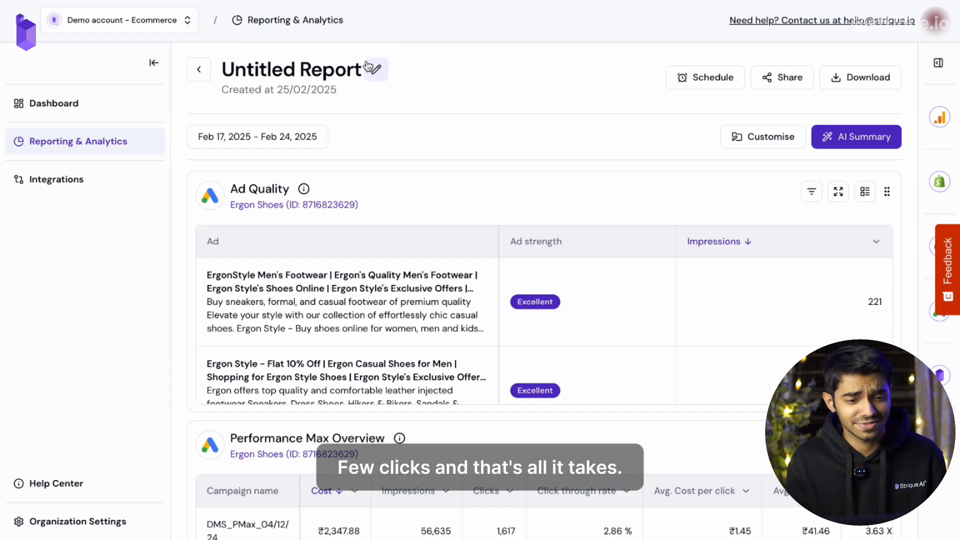
Open the report name for editing and set the report's date range to Last 30 days
{"action": "left_click", "coordinate": [369, 67]}
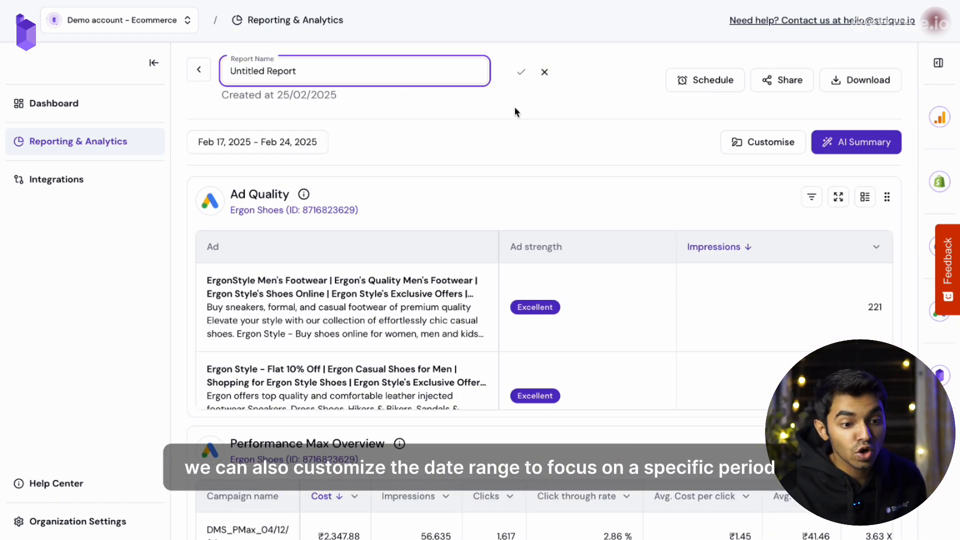
{"action": "left_click", "coordinate": [288, 145]}
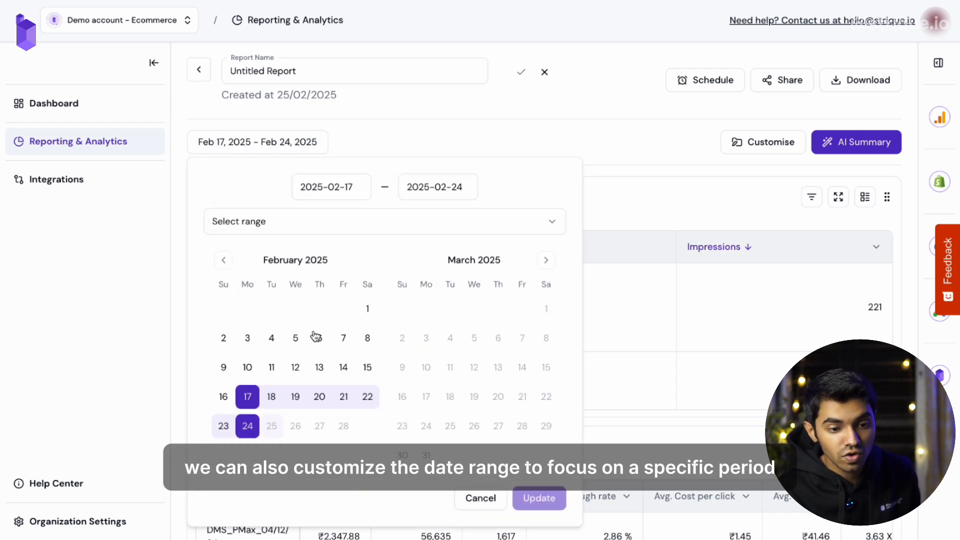
{"action": "left_click", "coordinate": [443, 222]}
{"action": "left_click", "coordinate": [384, 299]}
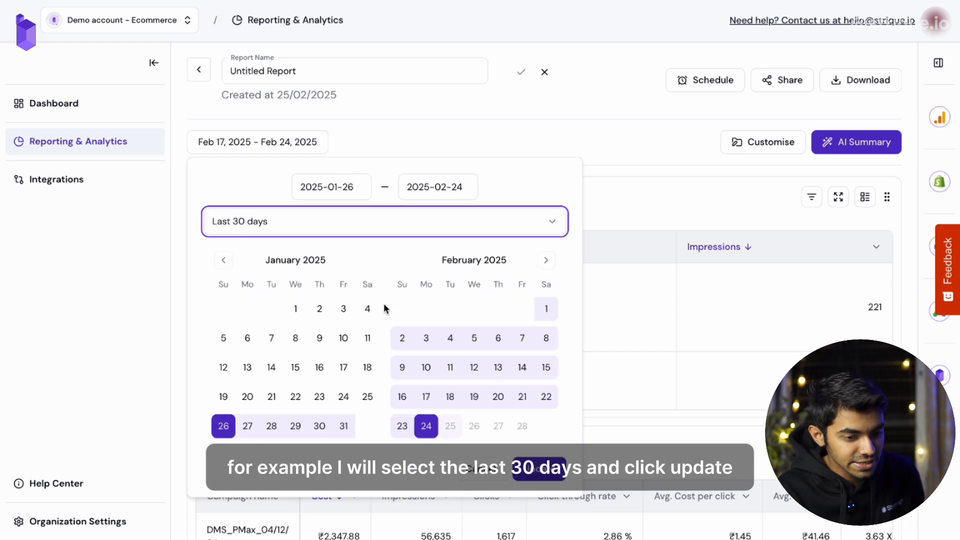
{"action": "left_click", "coordinate": [539, 498]}
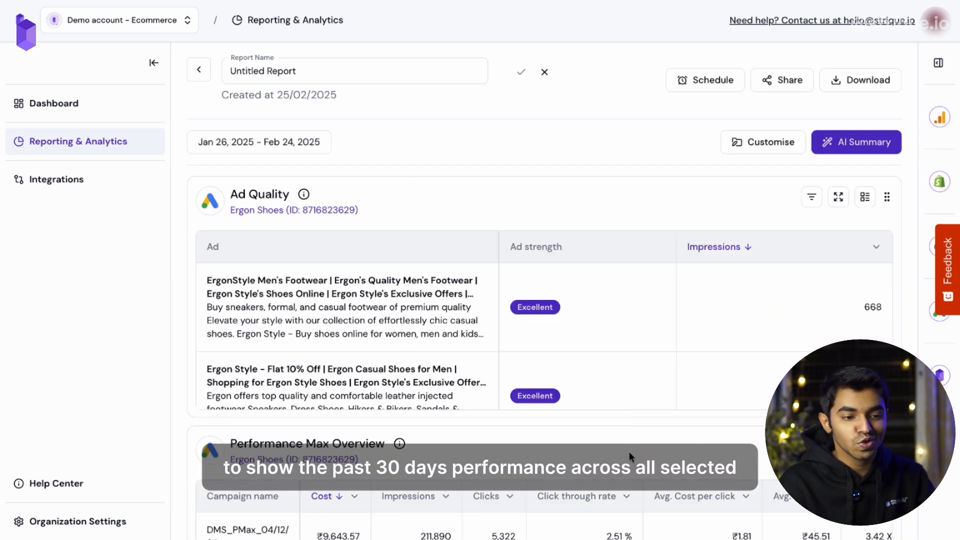
Look through the report's Google Ads and Google Analytics widgets for the selected period
{"action": "scroll", "coordinate": [630, 452], "scroll_direction": "down", "scroll_amount": 10}
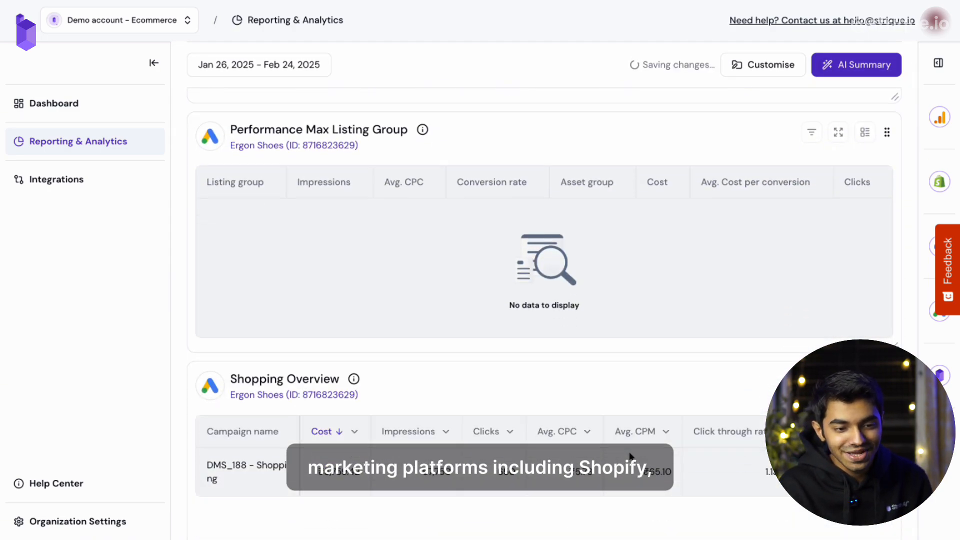
{"action": "scroll", "coordinate": [629, 456], "scroll_direction": "up", "scroll_amount": 10}
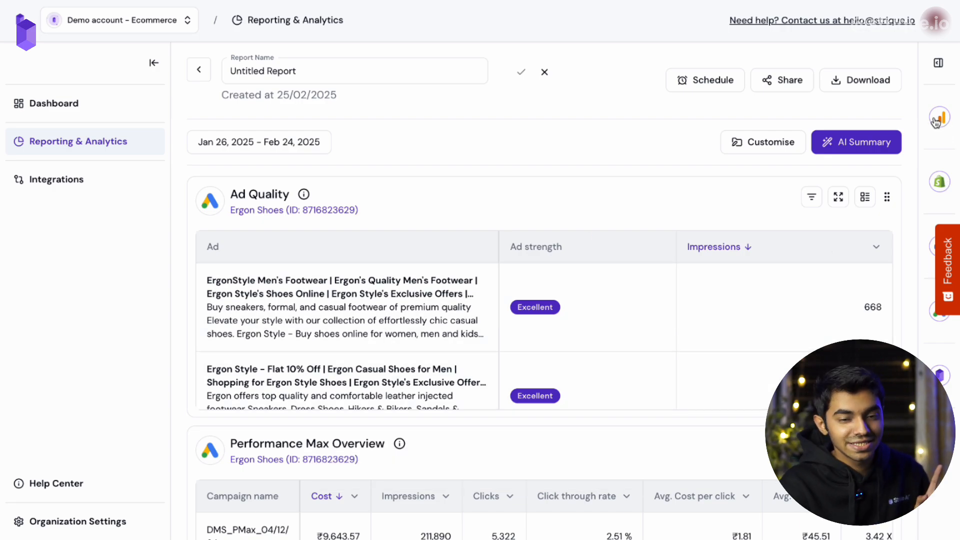
{"action": "scroll", "coordinate": [586, 282], "scroll_direction": "down", "scroll_amount": 20}
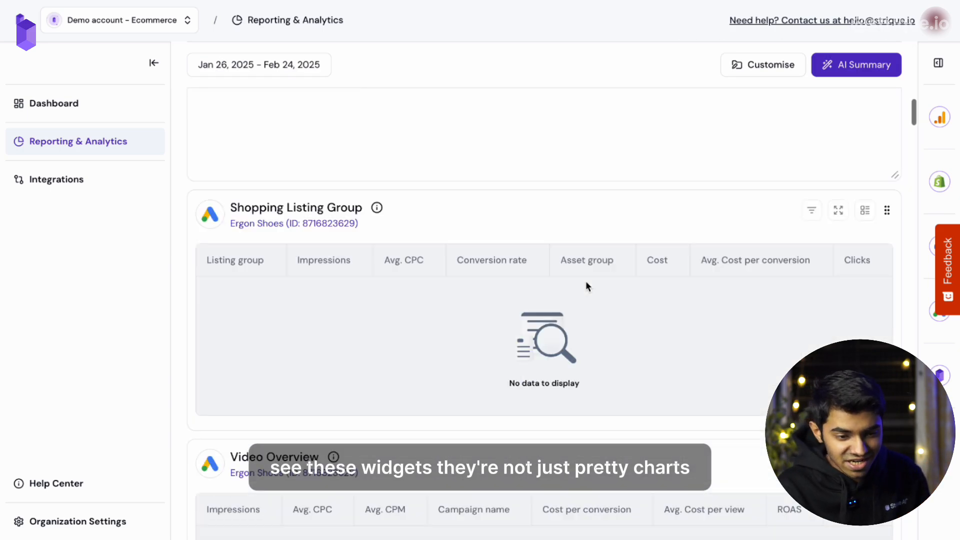
{"action": "scroll", "coordinate": [586, 285], "scroll_direction": "down", "scroll_amount": 10}
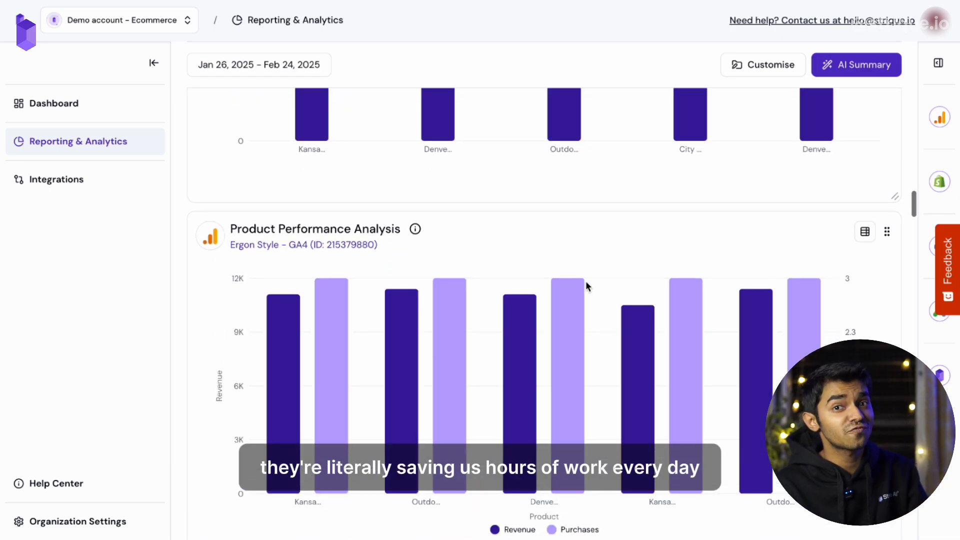
List the report's Google Analytics widgets for the Ergon Style - GA4 account and go to Category Performance Analysis
{"action": "left_click", "coordinate": [937, 64]}
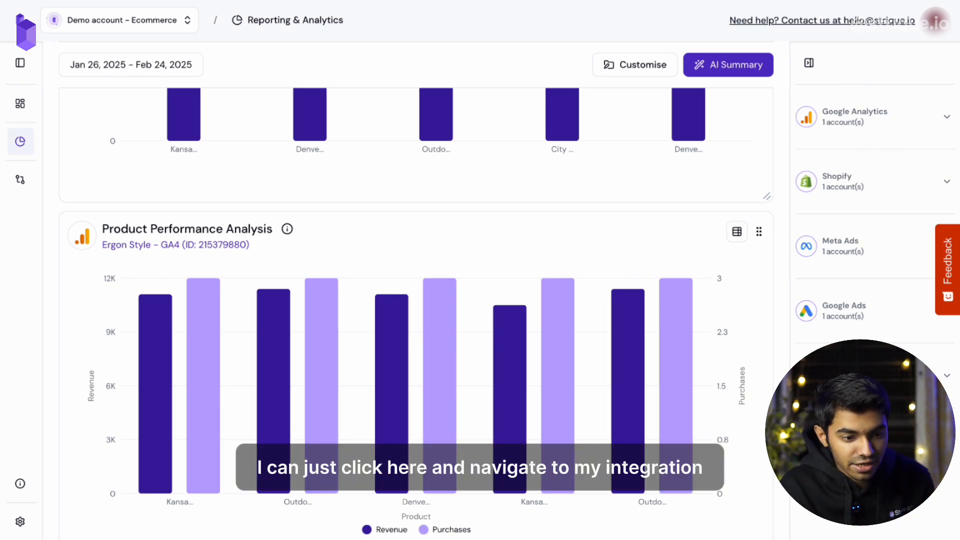
{"action": "left_click", "coordinate": [884, 125]}
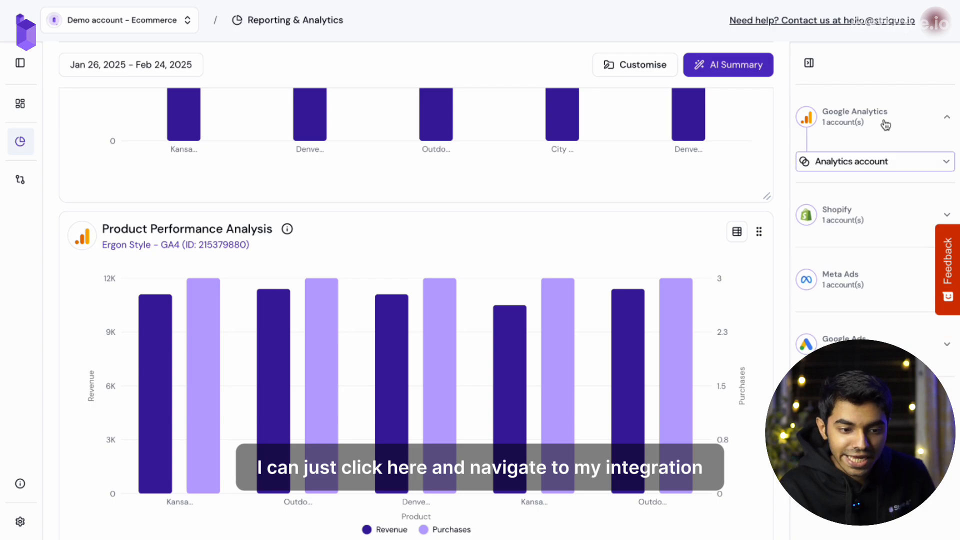
{"action": "left_click", "coordinate": [881, 162]}
{"action": "left_click", "coordinate": [883, 209]}
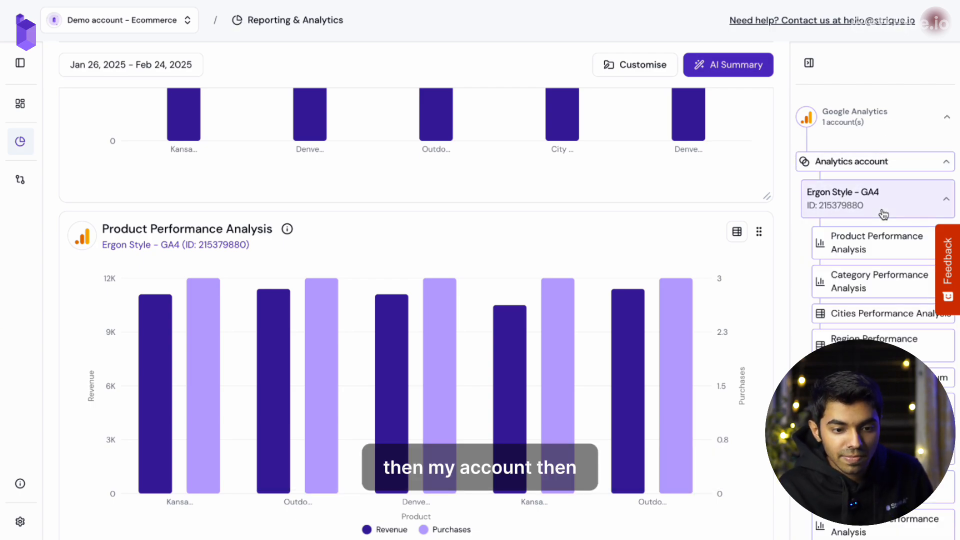
{"action": "scroll", "coordinate": [881, 195], "scroll_direction": "down", "scroll_amount": 3}
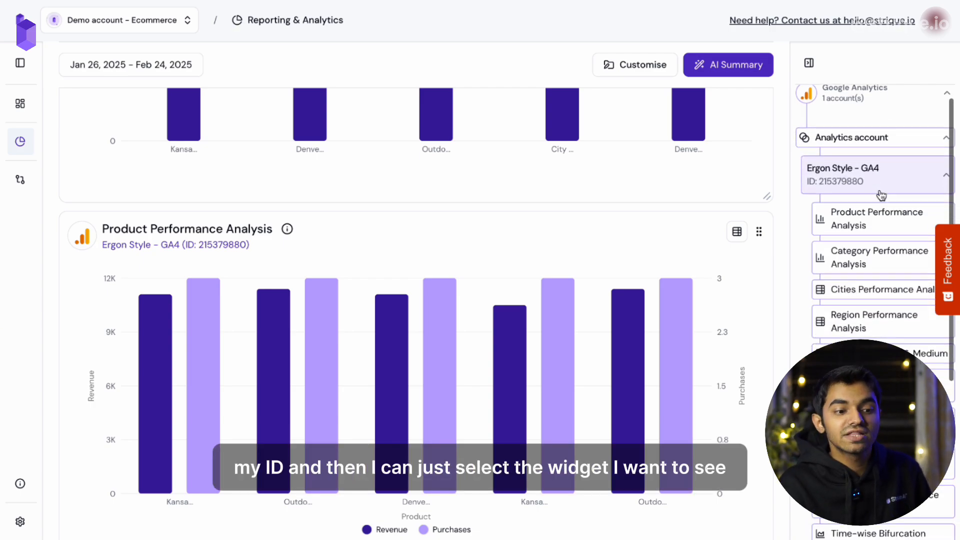
{"action": "scroll", "coordinate": [881, 195], "scroll_direction": "down", "scroll_amount": 3}
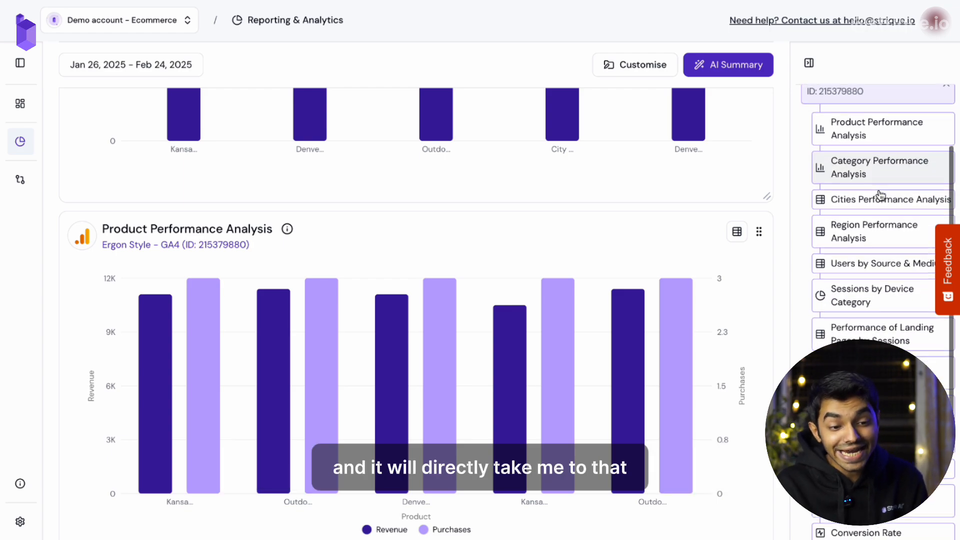
{"action": "scroll", "coordinate": [882, 195], "scroll_direction": "down", "scroll_amount": 3}
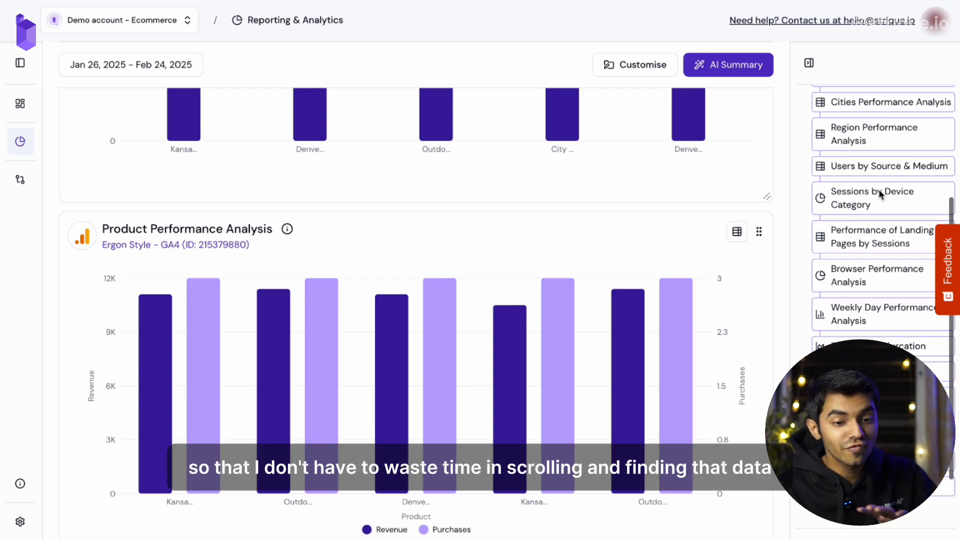
{"action": "scroll", "coordinate": [881, 195], "scroll_direction": "up", "scroll_amount": 4}
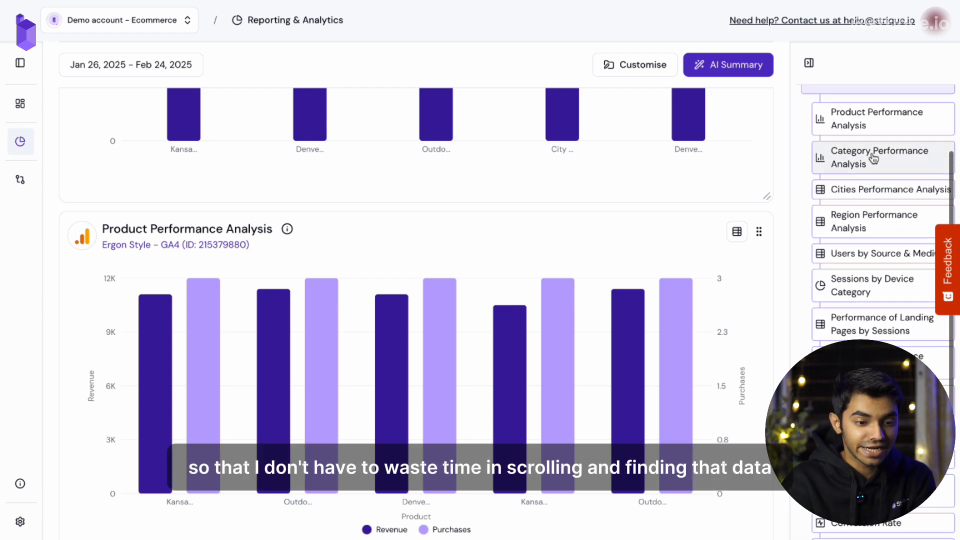
{"action": "left_click", "coordinate": [868, 155]}
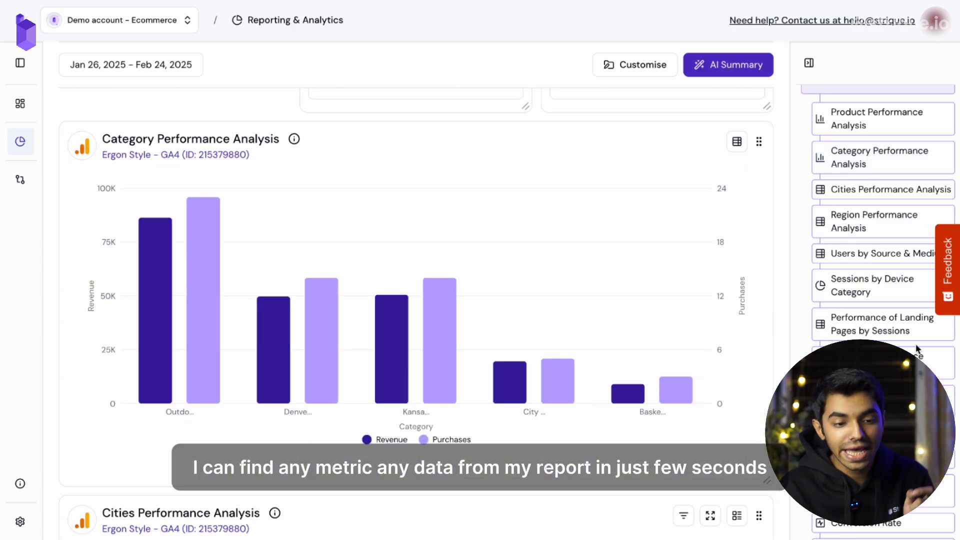
Go to the Browser Performance Analysis widget and to the Region Performance Analysis widget in the report
{"action": "left_click", "coordinate": [916, 354]}
{"action": "left_click", "coordinate": [845, 491]}
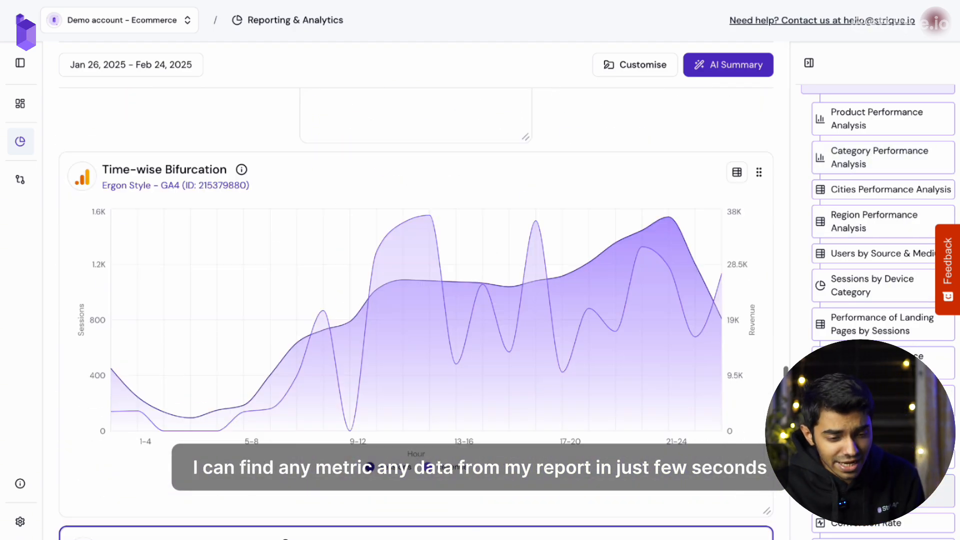
{"action": "left_click", "coordinate": [840, 363]}
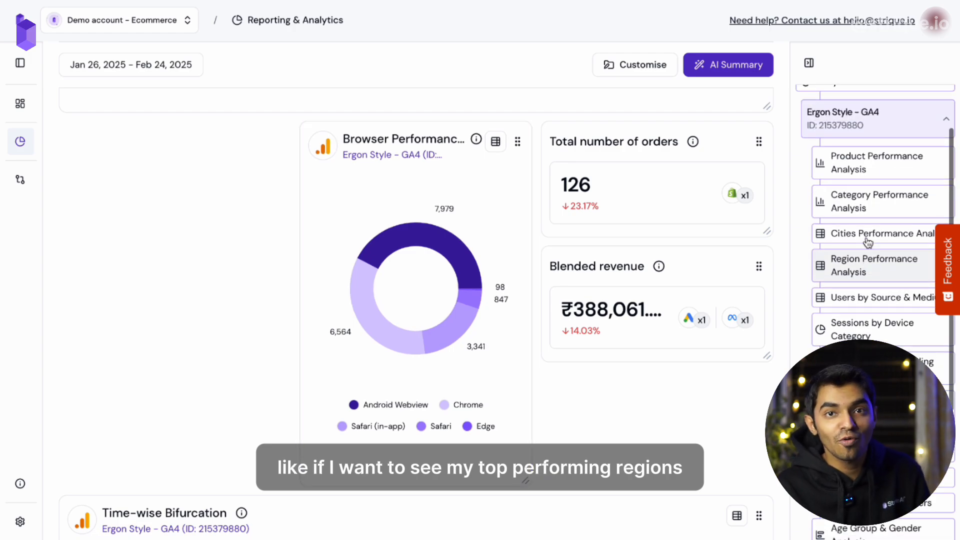
{"action": "left_click", "coordinate": [865, 234]}
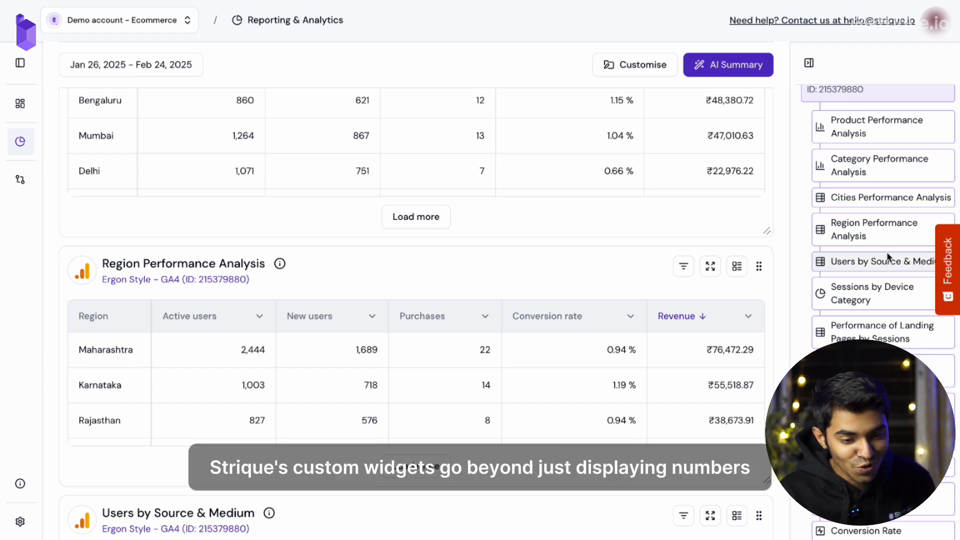
{"action": "scroll", "coordinate": [886, 253], "scroll_direction": "down", "scroll_amount": 6}
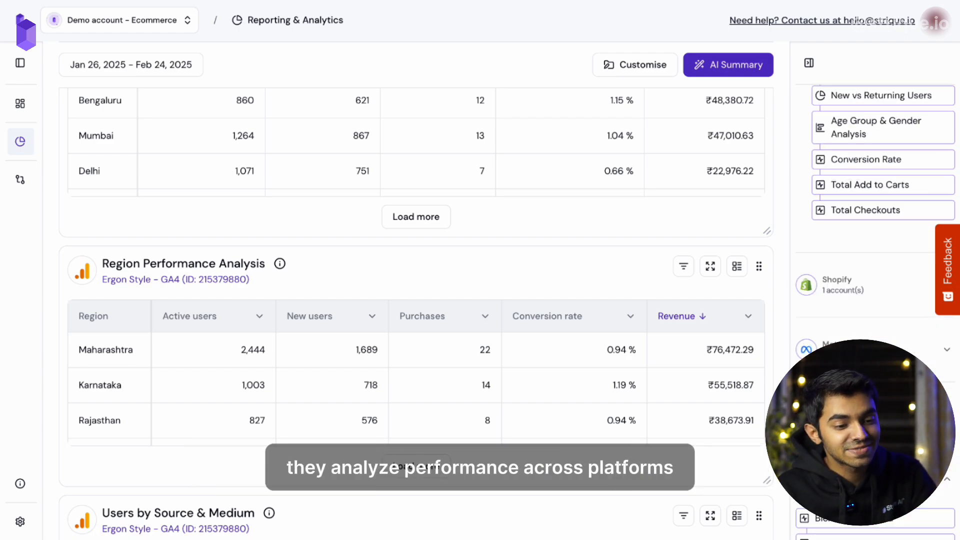
Look through the Meta Ads tables and the custom metric cards at the end of the report
{"action": "scroll", "coordinate": [876, 280], "scroll_direction": "down", "scroll_amount": 5}
{"action": "left_click", "coordinate": [865, 316]}
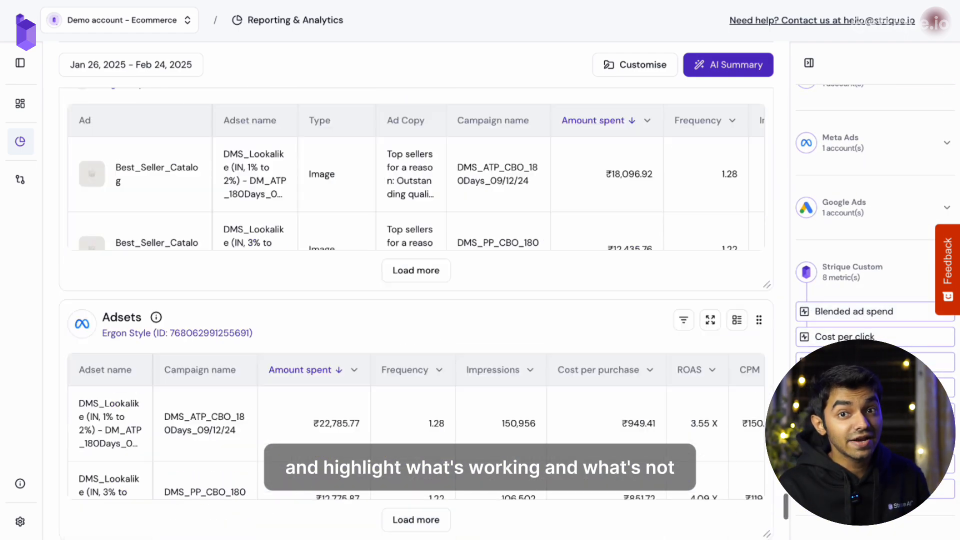
{"action": "scroll", "coordinate": [615, 406], "scroll_direction": "down", "scroll_amount": 3}
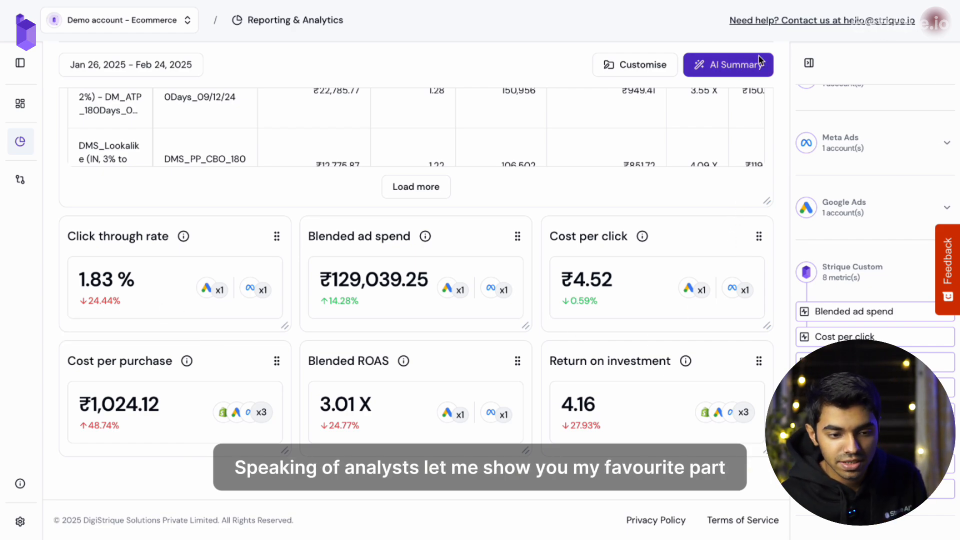
Open the report's AI Summary and read its Campaigns and Adsets insights
{"action": "left_click", "coordinate": [722, 65]}
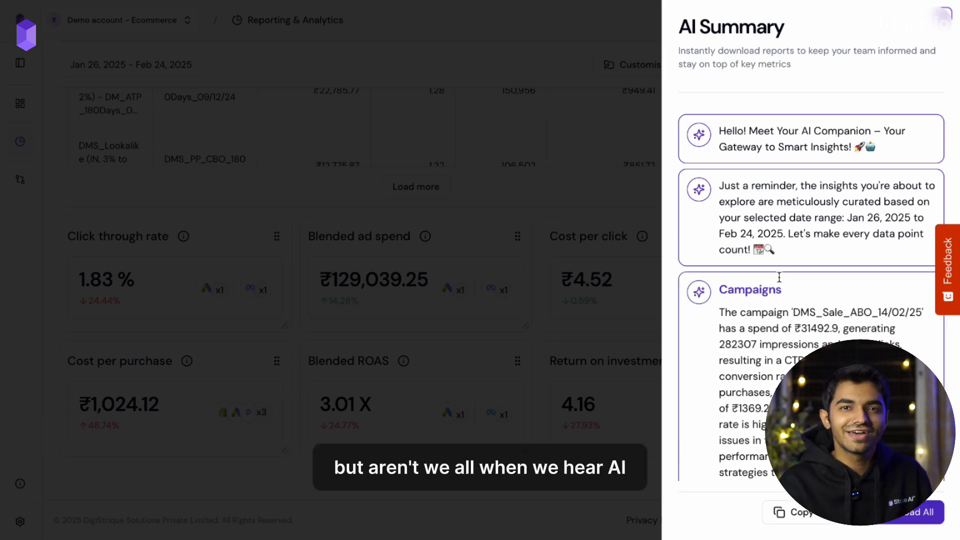
{"action": "scroll", "coordinate": [835, 287], "scroll_direction": "down", "scroll_amount": 3}
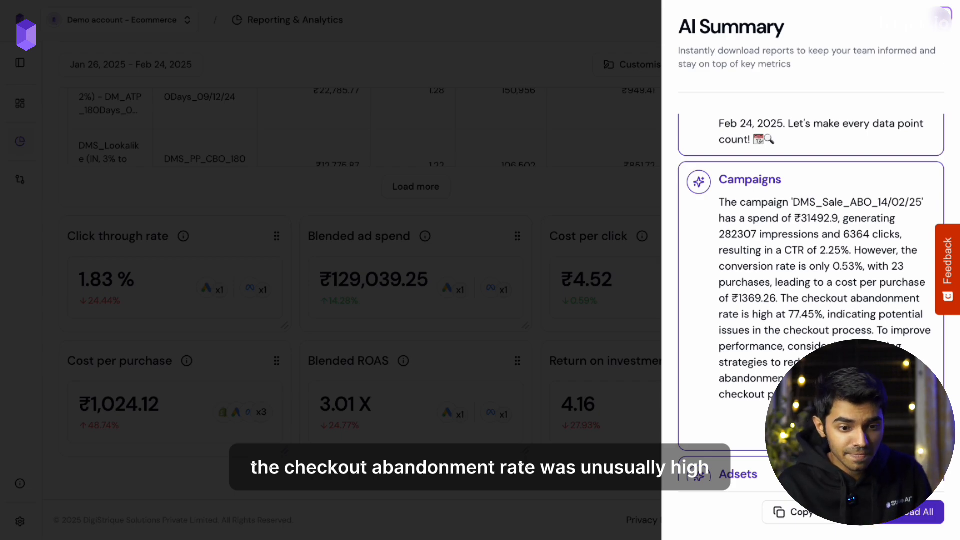
{"action": "scroll", "coordinate": [812, 297], "scroll_direction": "down", "scroll_amount": 1}
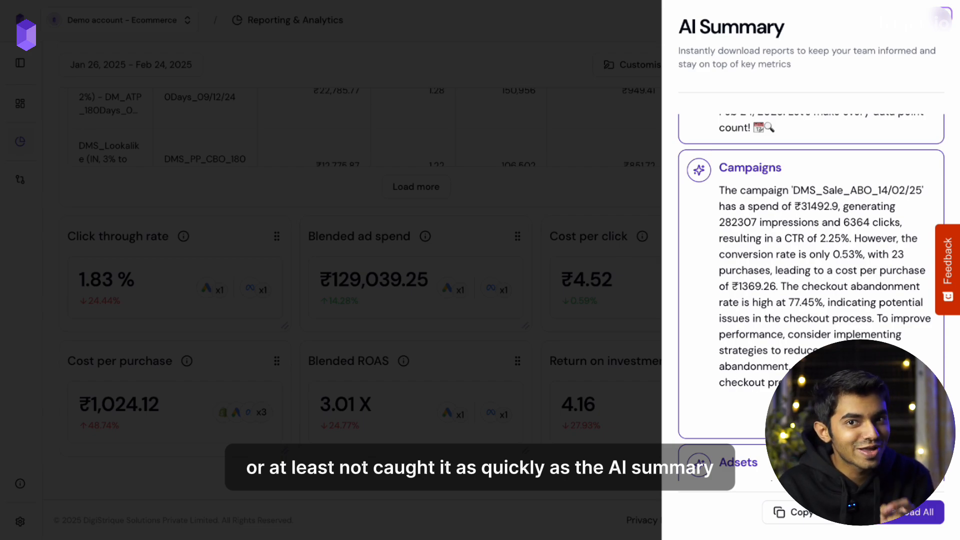
{"action": "scroll", "coordinate": [821, 342], "scroll_direction": "down", "scroll_amount": 3}
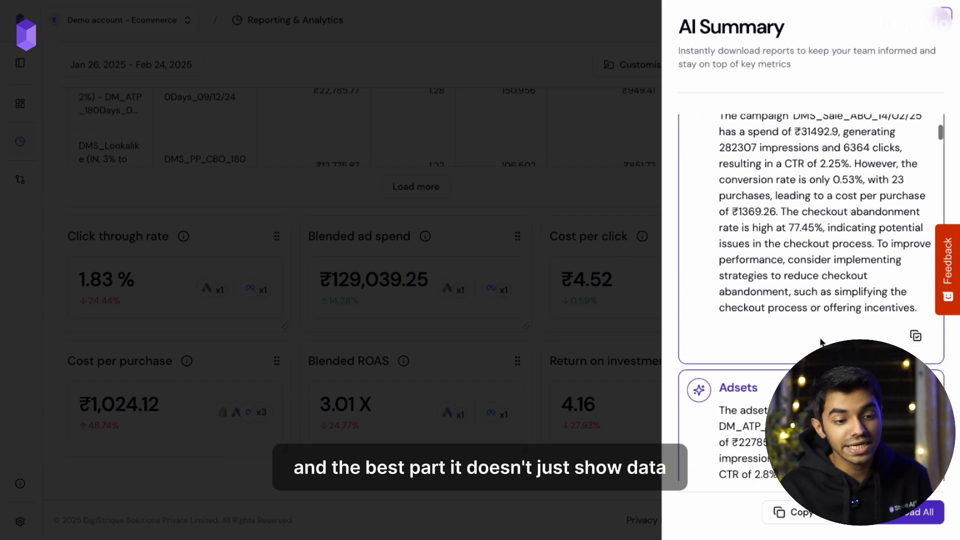
{"action": "scroll", "coordinate": [820, 342], "scroll_direction": "down", "scroll_amount": 9}
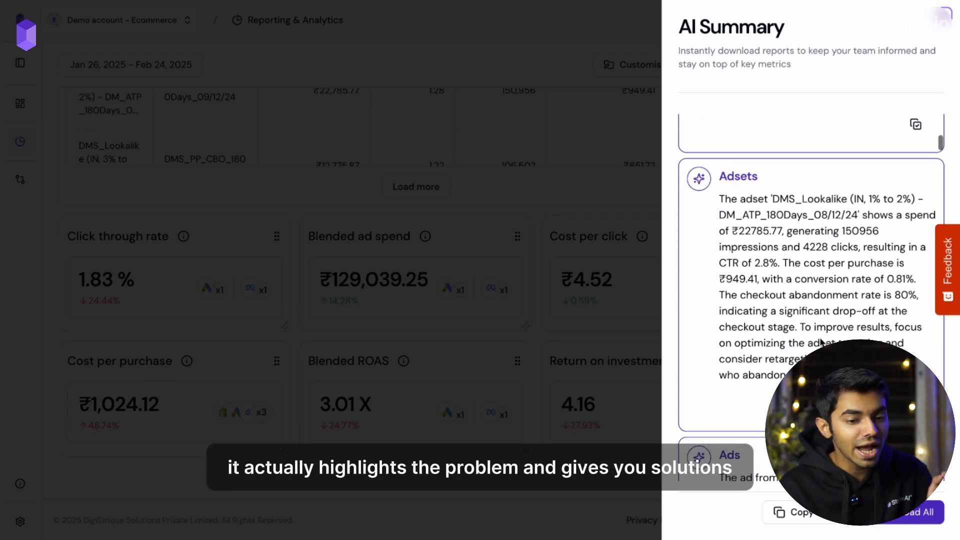
{"action": "scroll", "coordinate": [821, 338], "scroll_direction": "up", "scroll_amount": 6}
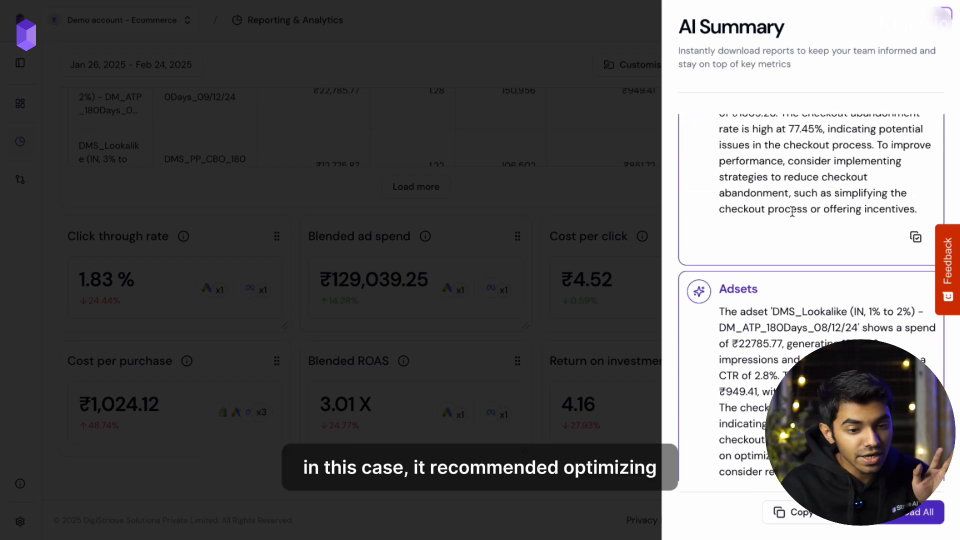
{"action": "scroll", "coordinate": [860, 228], "scroll_direction": "up", "scroll_amount": 1}
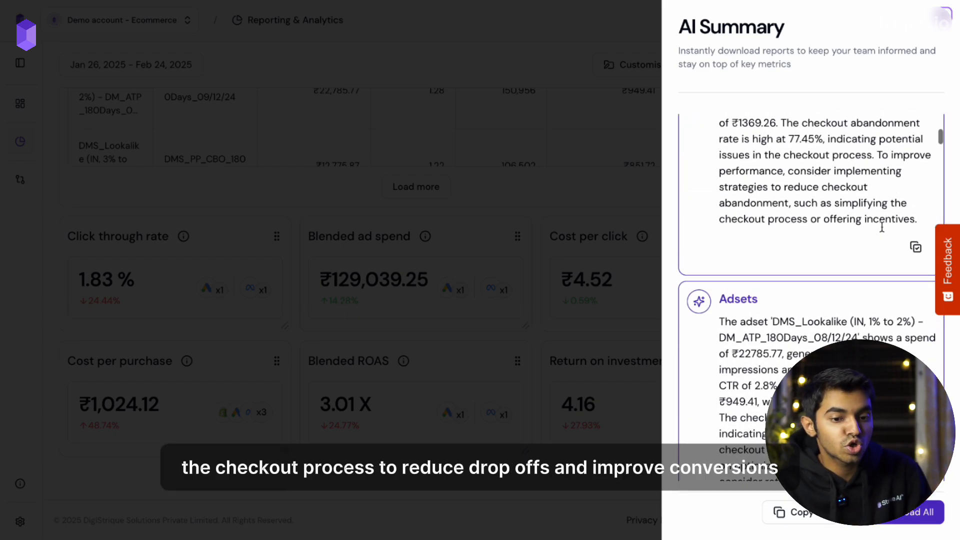
Read the AI Summary from Ads through Users by Source & Medium and close the summary
{"action": "scroll", "coordinate": [833, 315], "scroll_direction": "down", "scroll_amount": 10}
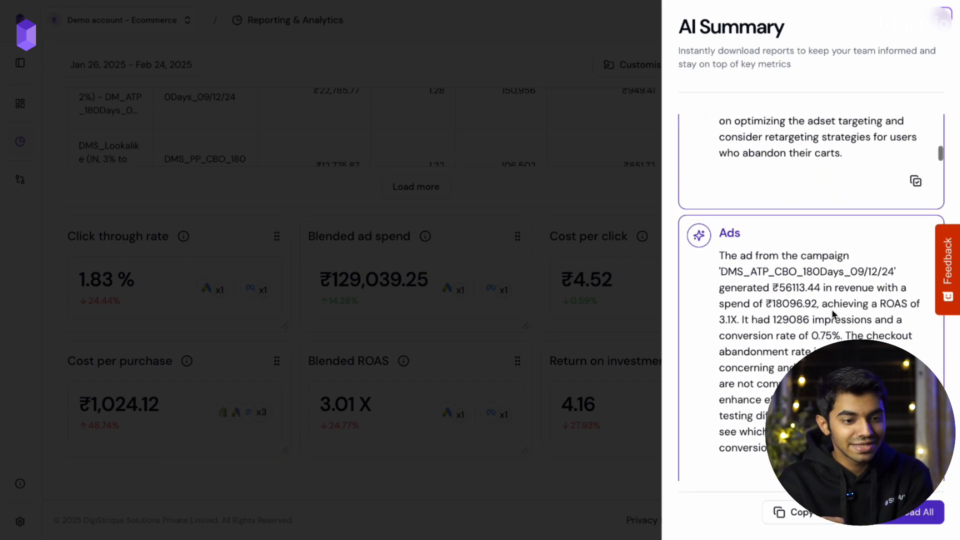
{"action": "scroll", "coordinate": [832, 308], "scroll_direction": "down", "scroll_amount": 12}
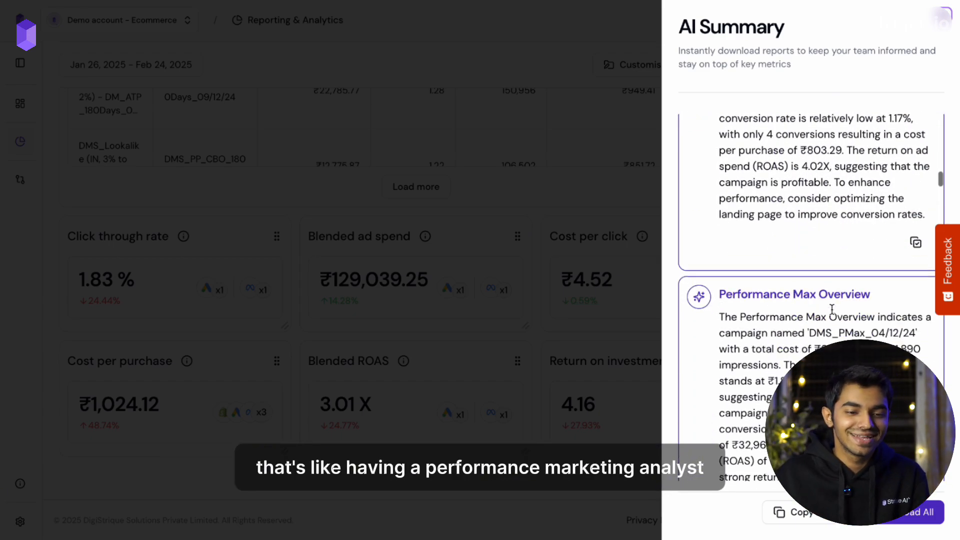
{"action": "scroll", "coordinate": [832, 308], "scroll_direction": "down", "scroll_amount": 10}
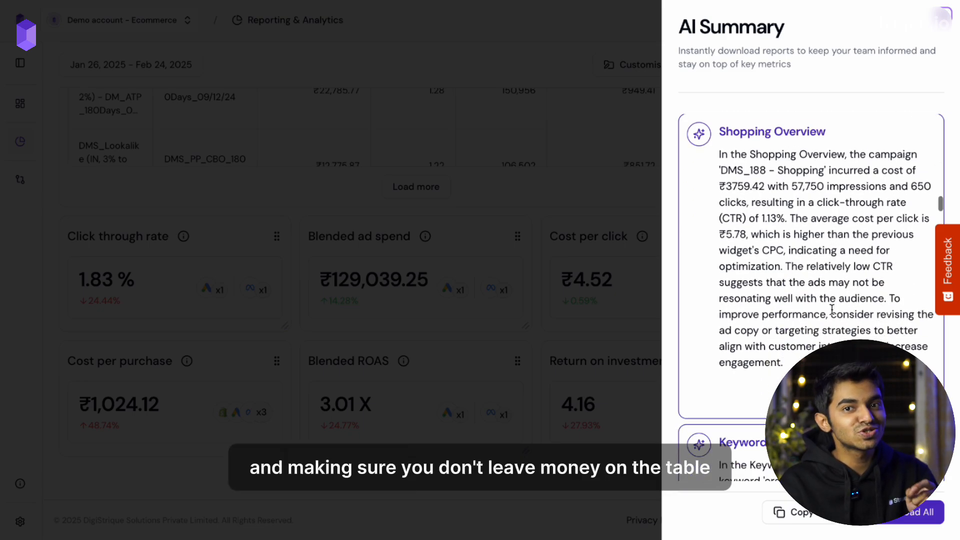
{"action": "scroll", "coordinate": [832, 309], "scroll_direction": "down", "scroll_amount": 8}
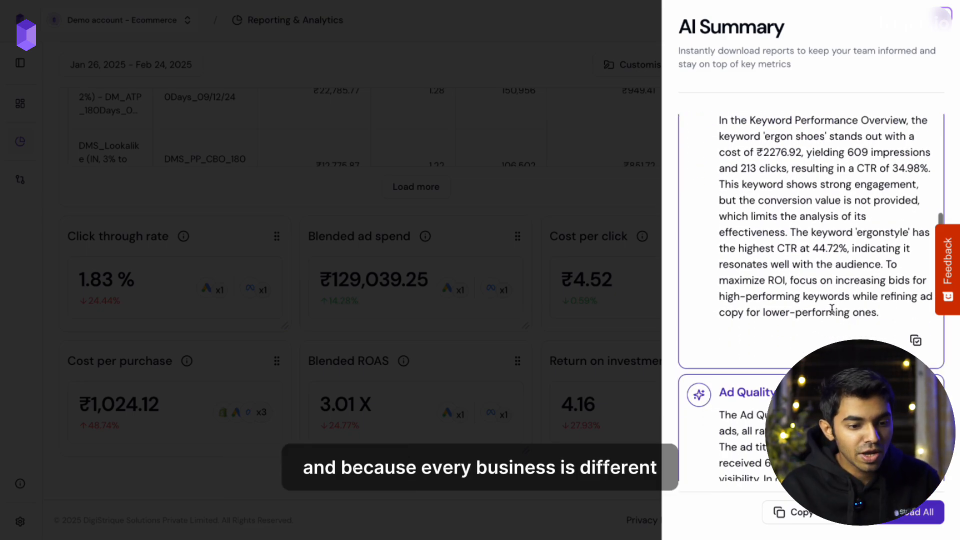
{"action": "scroll", "coordinate": [832, 309], "scroll_direction": "down", "scroll_amount": 6}
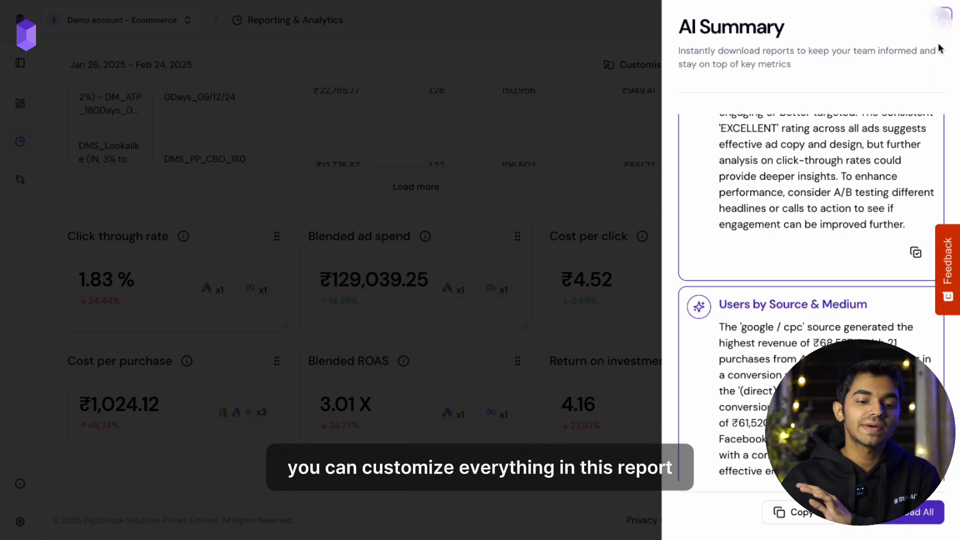
{"action": "left_click", "coordinate": [393, 277]}
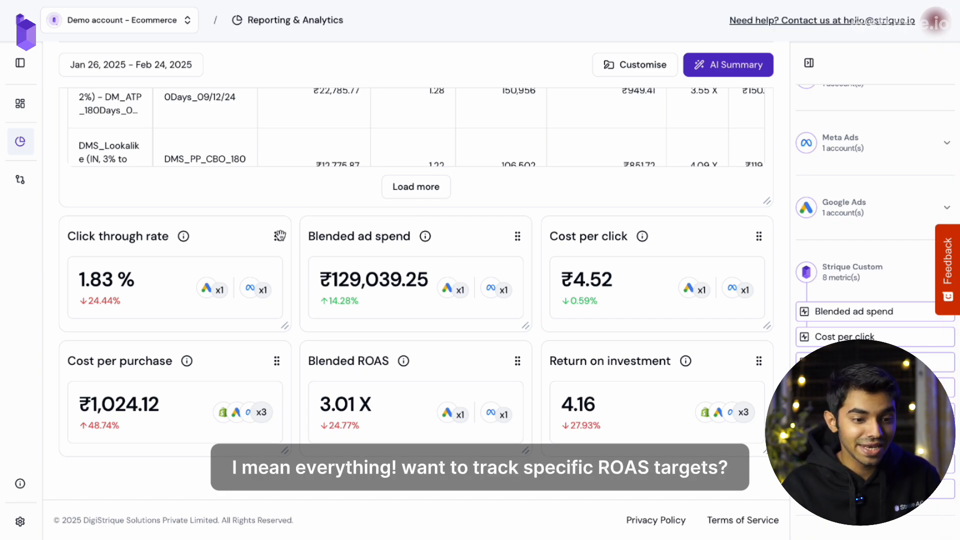
Move the Click through rate card between Cost per purchase and Cost per click, and Blended ad spend beneath Cost per purchase
{"action": "left_click_drag", "start_coordinate": [279, 236], "coordinate": [555, 260]}
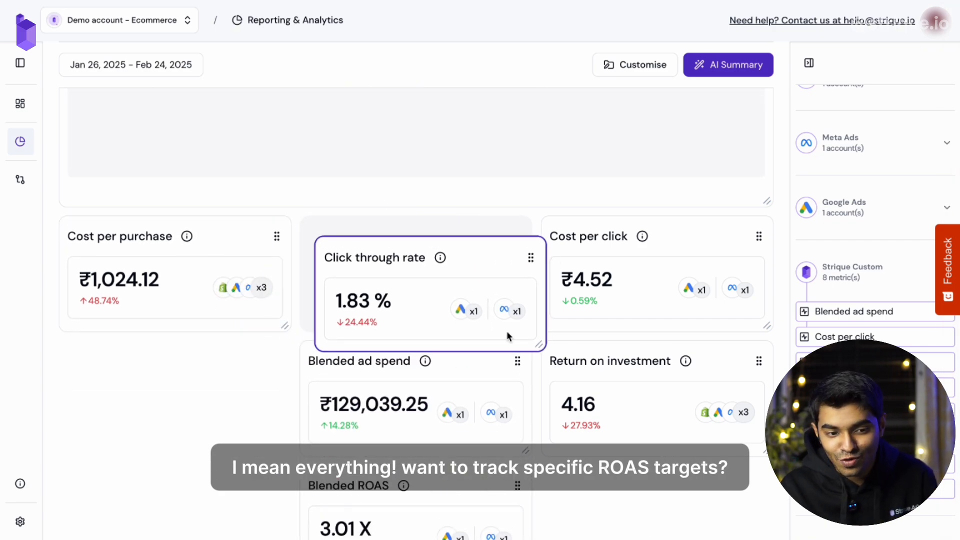
{"action": "left_click_drag", "start_coordinate": [509, 336], "coordinate": [231, 344]}
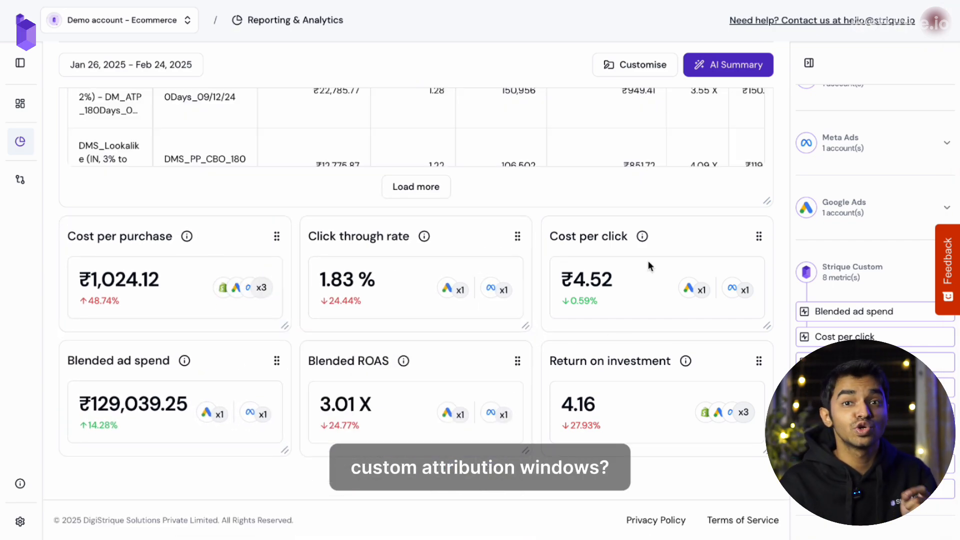
Move the Meta Ads Adsets widget directly below the Campaigns widget
{"action": "scroll", "coordinate": [649, 266], "scroll_direction": "up", "scroll_amount": 5}
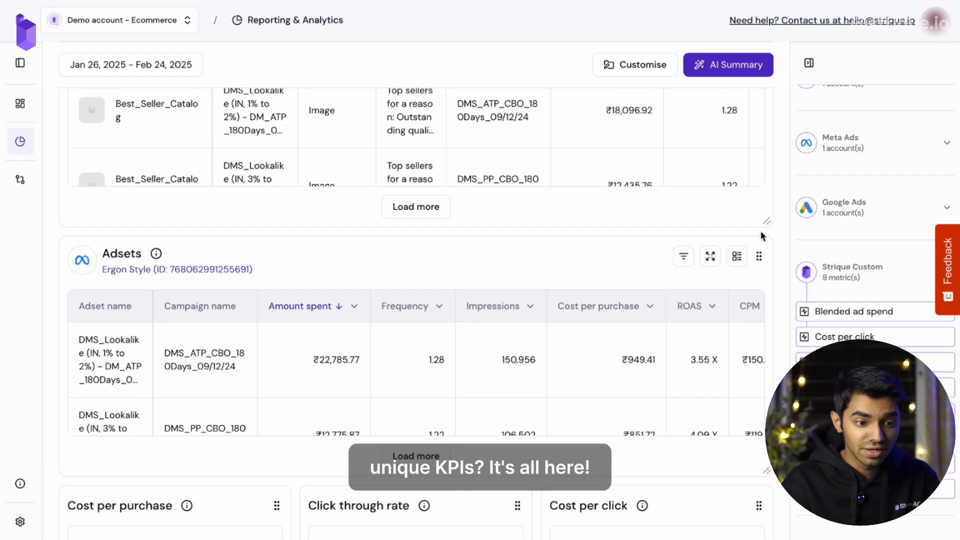
{"action": "left_click_drag", "start_coordinate": [759, 256], "coordinate": [746, 107]}
{"action": "scroll", "coordinate": [590, 243], "scroll_direction": "up", "scroll_amount": 5}
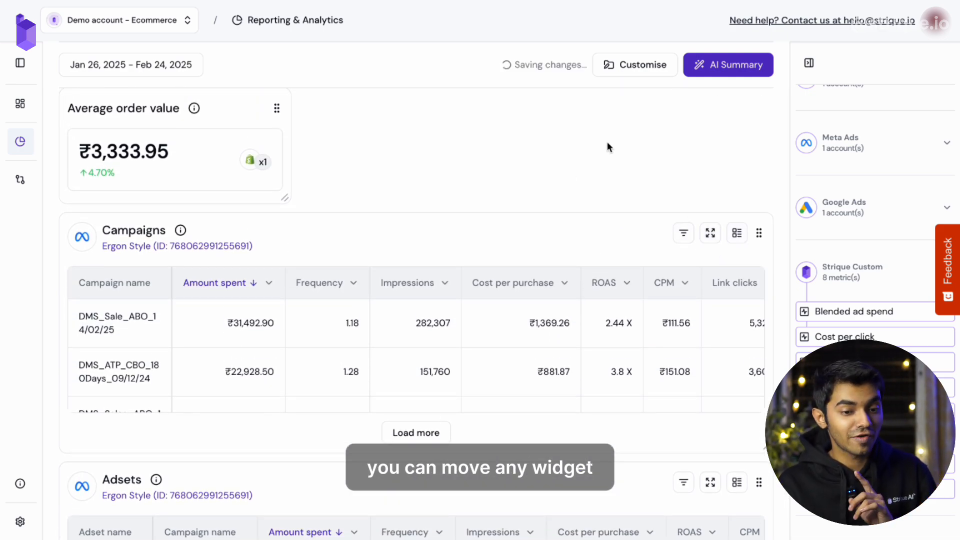
Try to move the Keyword Performance Overview widget higher in the report
{"action": "scroll", "coordinate": [554, 300], "scroll_direction": "up", "scroll_amount": 7}
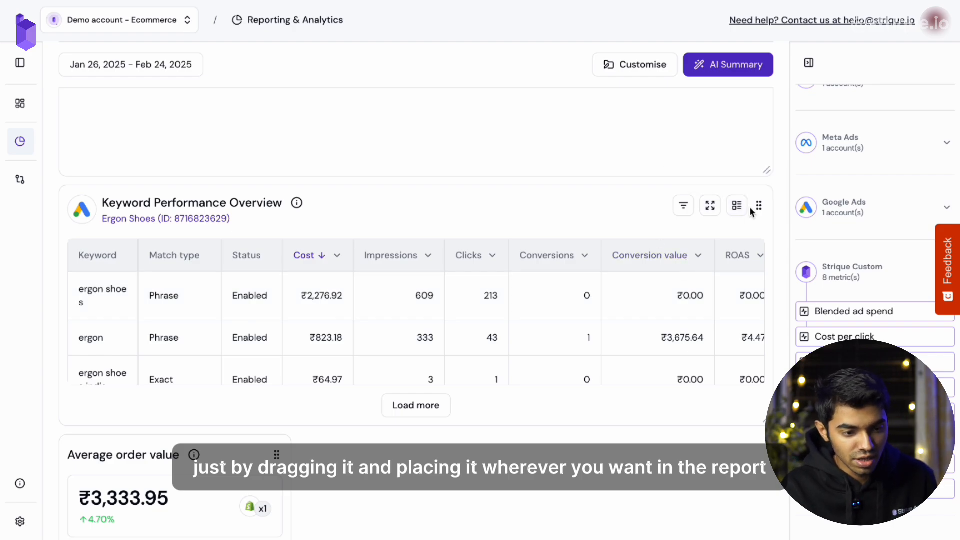
{"action": "left_click_drag", "start_coordinate": [759, 205], "coordinate": [748, 56]}
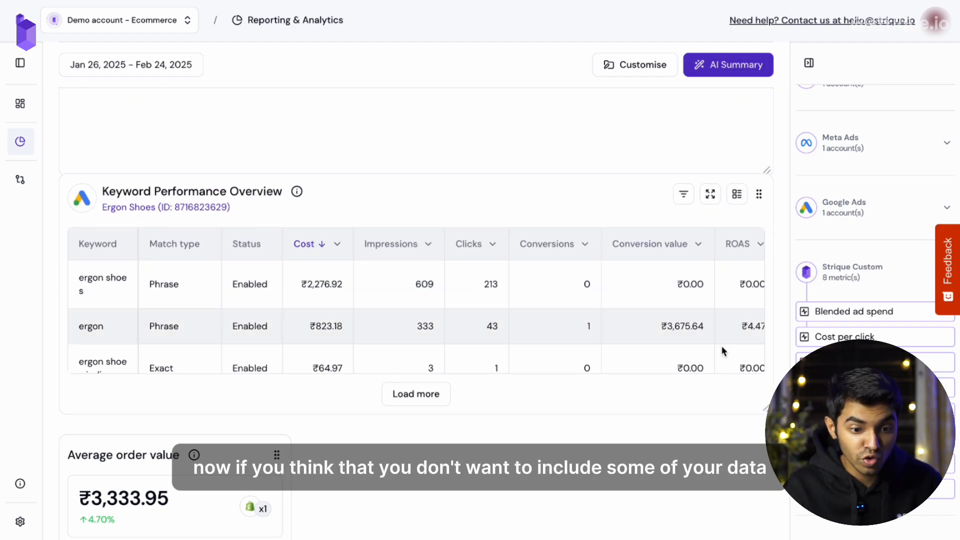
{"action": "scroll", "coordinate": [520, 278], "scroll_direction": "up", "scroll_amount": 2}
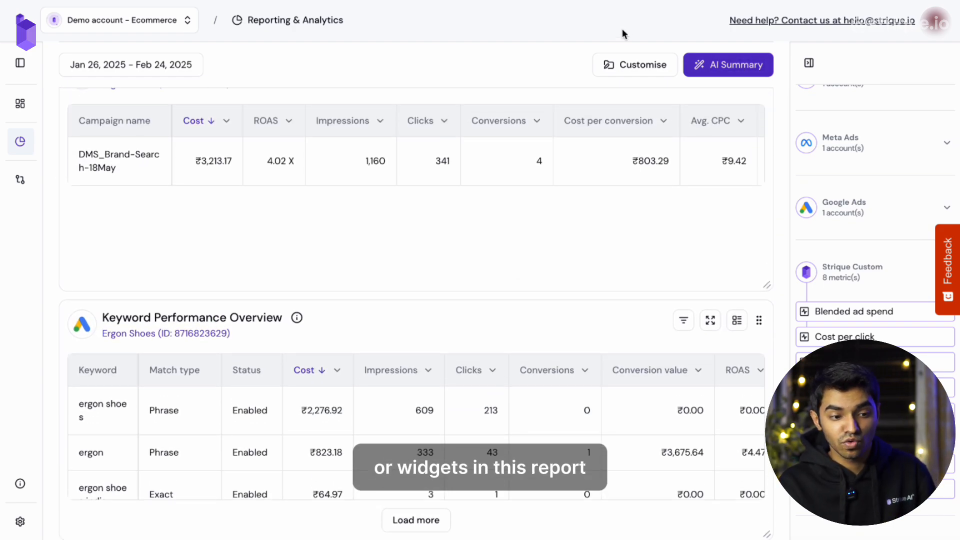
Customise the report by deselecting Users by Source & Medium for the Ergon Style - GA4 account and save the widget selection
{"action": "left_click", "coordinate": [627, 72]}
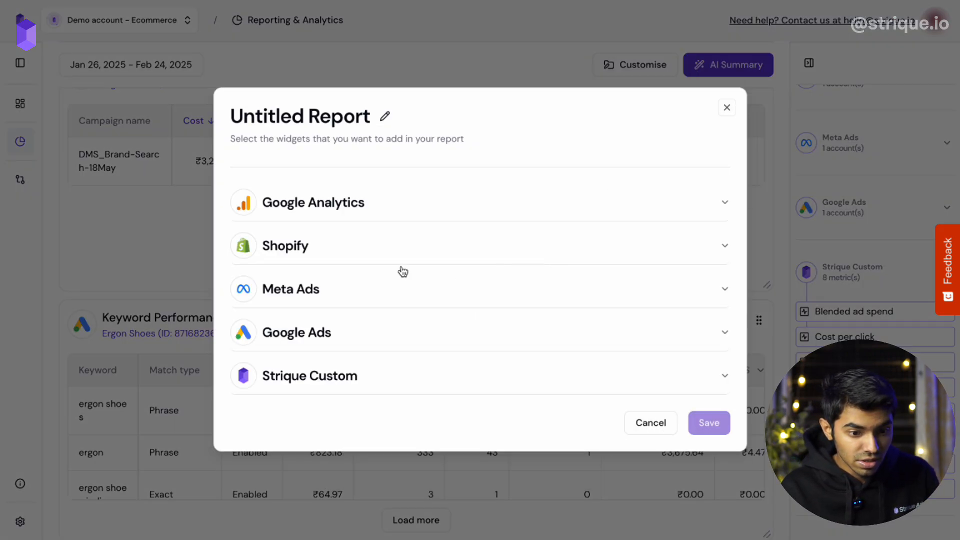
{"action": "left_click", "coordinate": [480, 218]}
{"action": "left_click", "coordinate": [466, 228]}
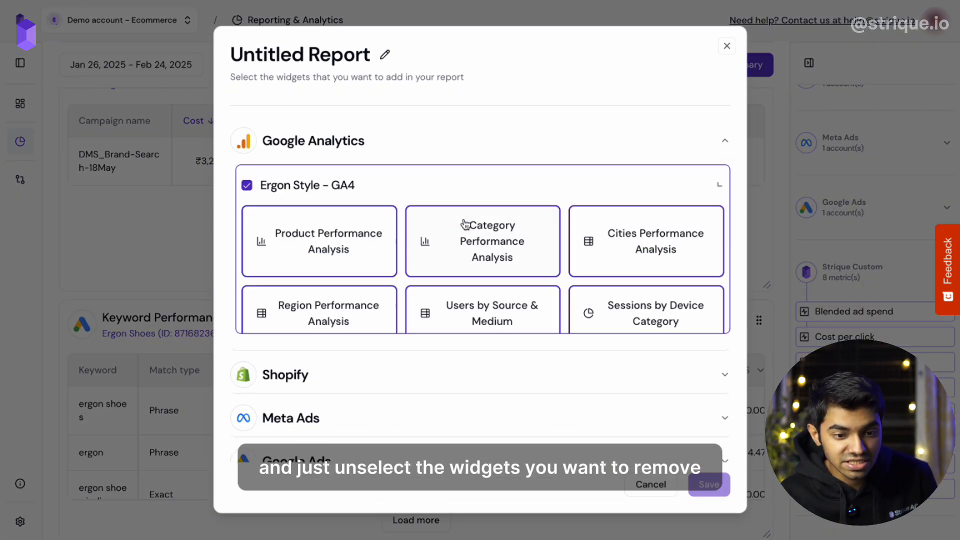
{"action": "left_click", "coordinate": [444, 291]}
{"action": "left_click", "coordinate": [465, 255]}
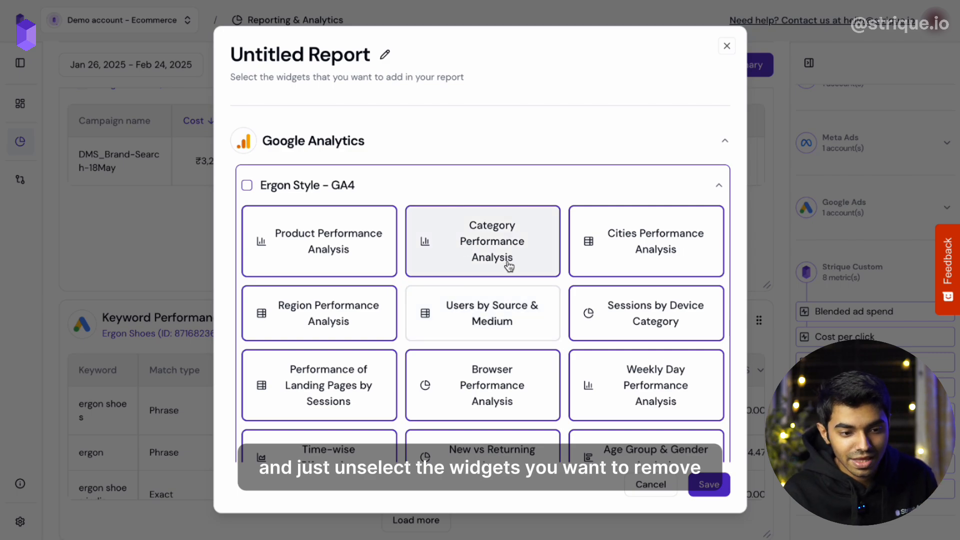
{"action": "left_click", "coordinate": [703, 486]}
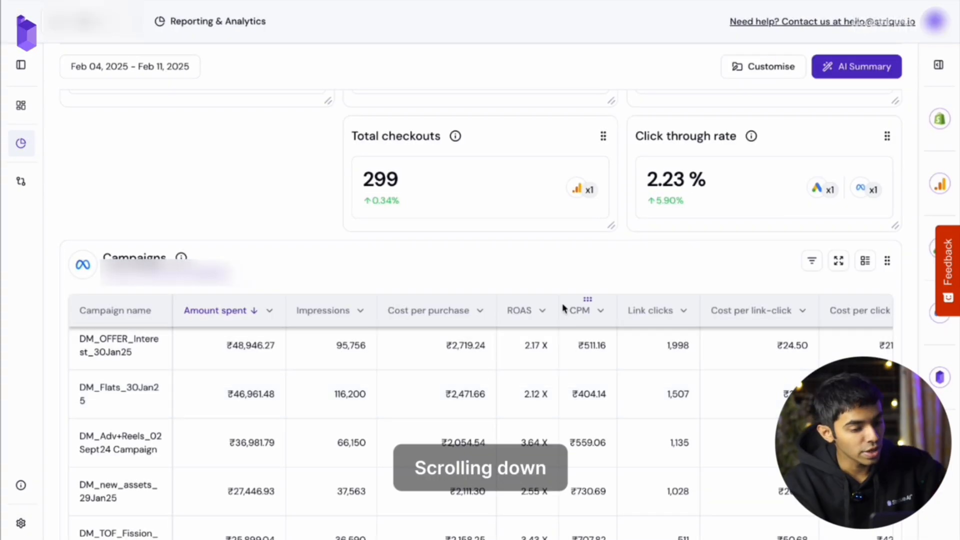
Look across the Meta Campaigns table's metric columns as far as ATC Value and load more campaign rows
{"action": "scroll", "coordinate": [564, 308], "scroll_direction": "down", "scroll_amount": 3}
{"action": "scroll", "coordinate": [393, 317], "scroll_direction": "up", "scroll_amount": 1}
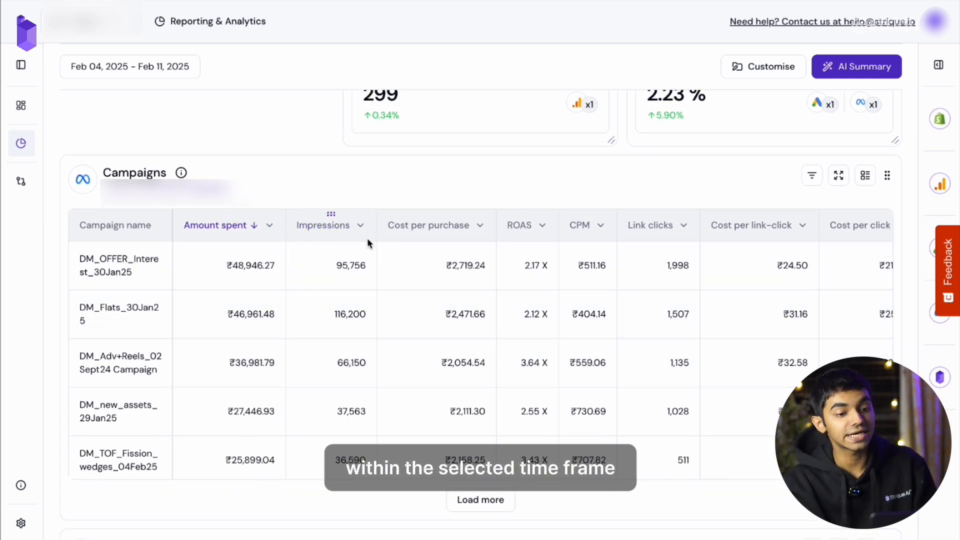
{"action": "scroll", "coordinate": [811, 242], "scroll_direction": "right", "scroll_amount": 5}
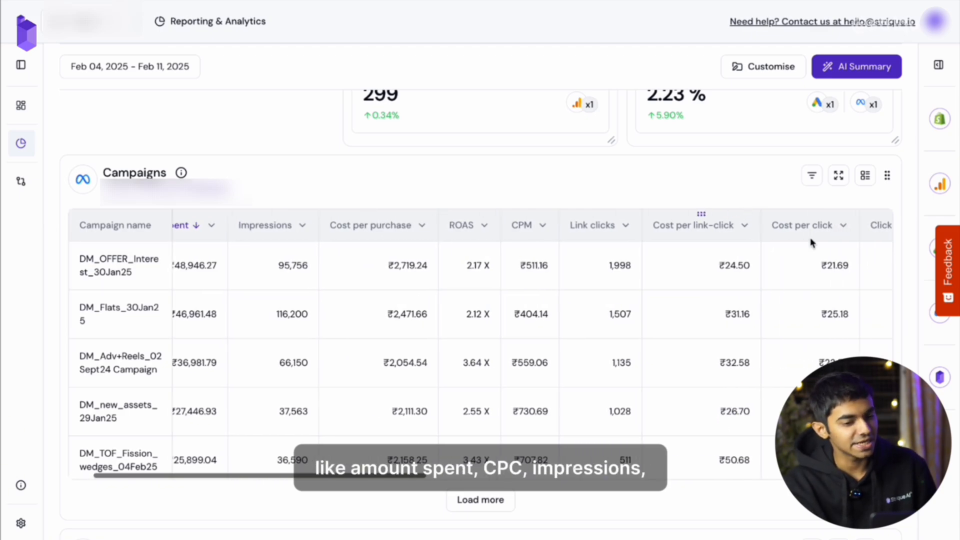
{"action": "scroll", "coordinate": [810, 243], "scroll_direction": "right", "scroll_amount": 3}
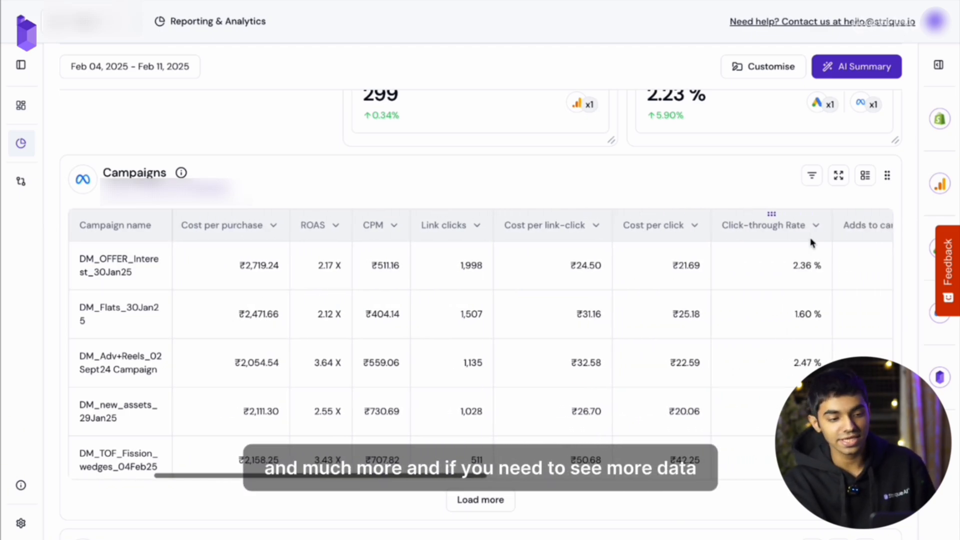
{"action": "scroll", "coordinate": [810, 242], "scroll_direction": "right", "scroll_amount": 1}
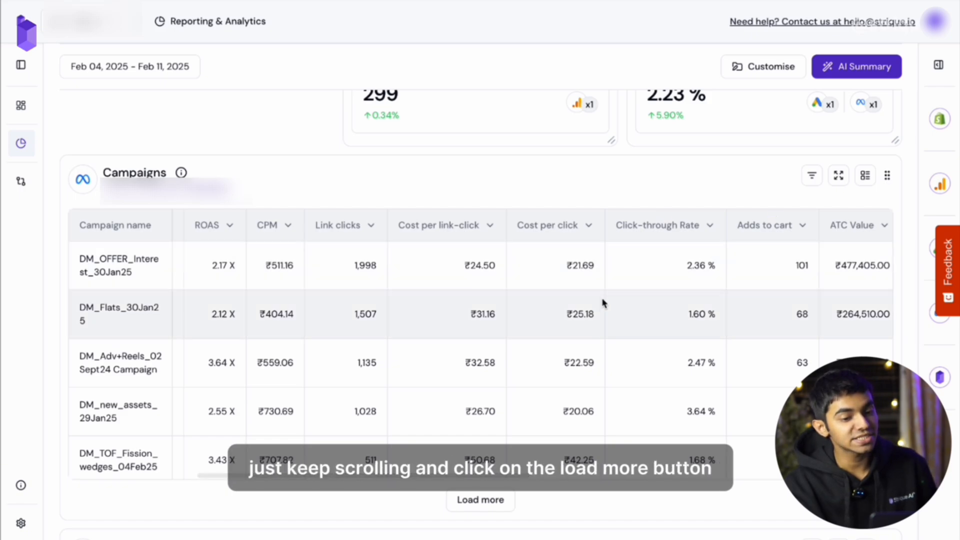
{"action": "scroll", "coordinate": [499, 511], "scroll_direction": "down", "scroll_amount": 2}
{"action": "left_click", "coordinate": [497, 458]}
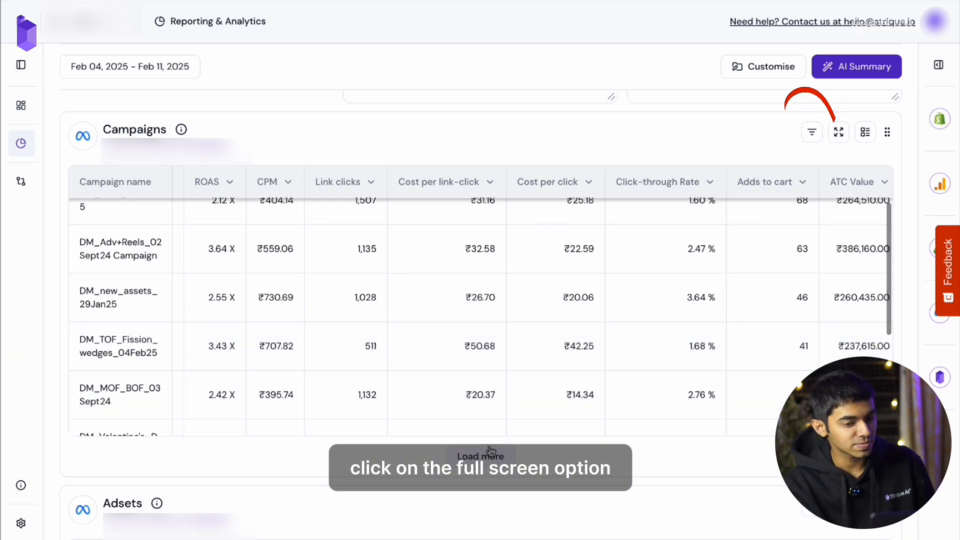
View the Campaigns table in full screen, look through the listed campaigns, and return to the report
{"action": "left_click", "coordinate": [838, 133]}
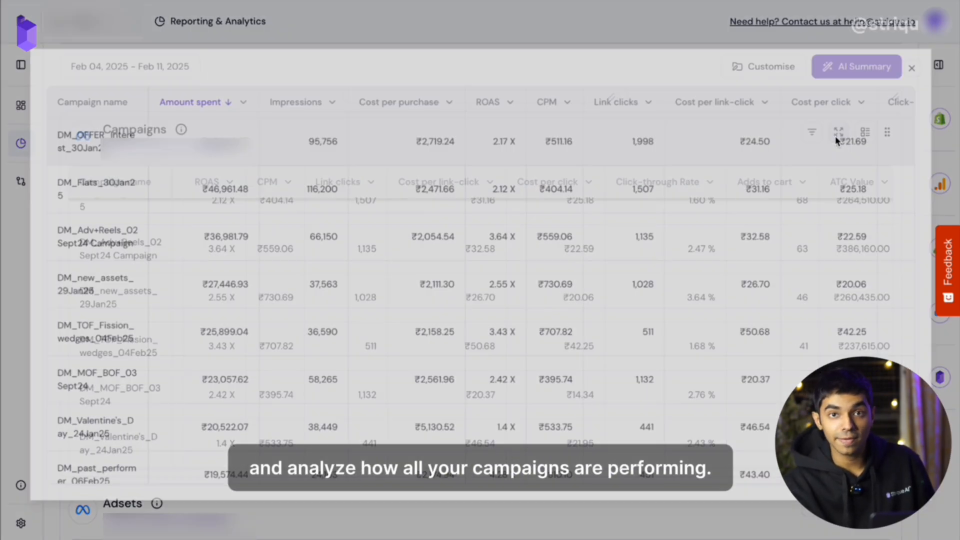
{"action": "scroll", "coordinate": [565, 299], "scroll_direction": "down", "scroll_amount": 3}
{"action": "scroll", "coordinate": [565, 298], "scroll_direction": "down", "scroll_amount": 4}
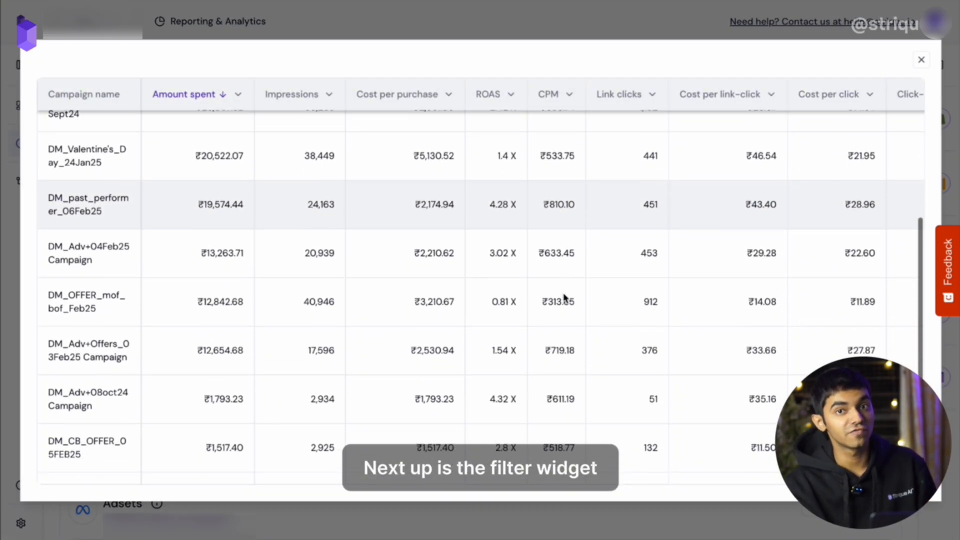
{"action": "left_click", "coordinate": [922, 61]}
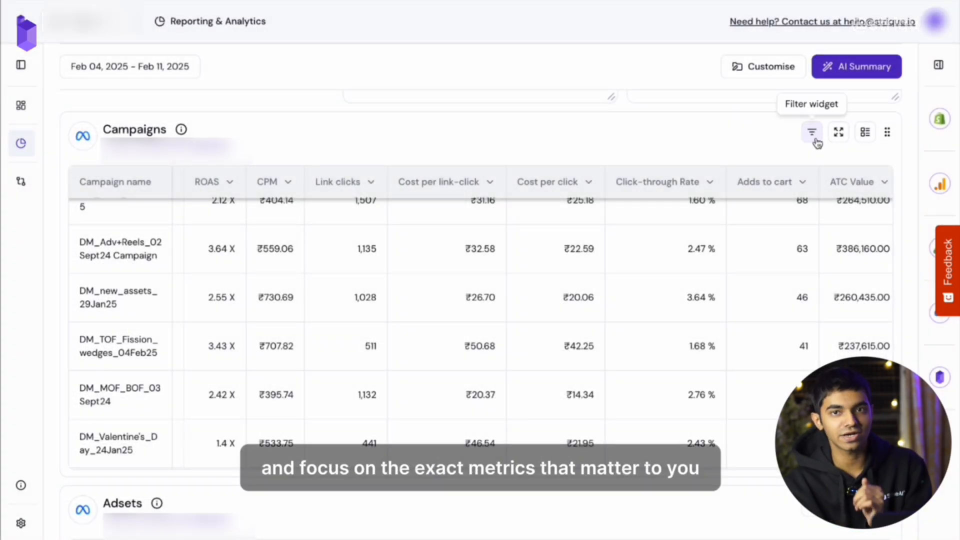
Filter the Meta Campaigns table to rows with ROAS greater than 2 and save the filter
{"action": "left_click", "coordinate": [815, 142]}
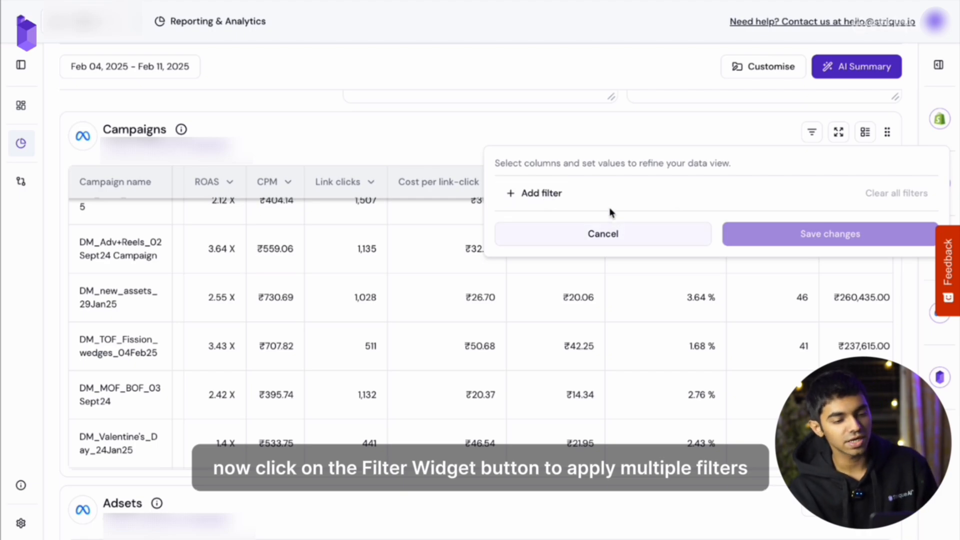
{"action": "left_click", "coordinate": [533, 194]}
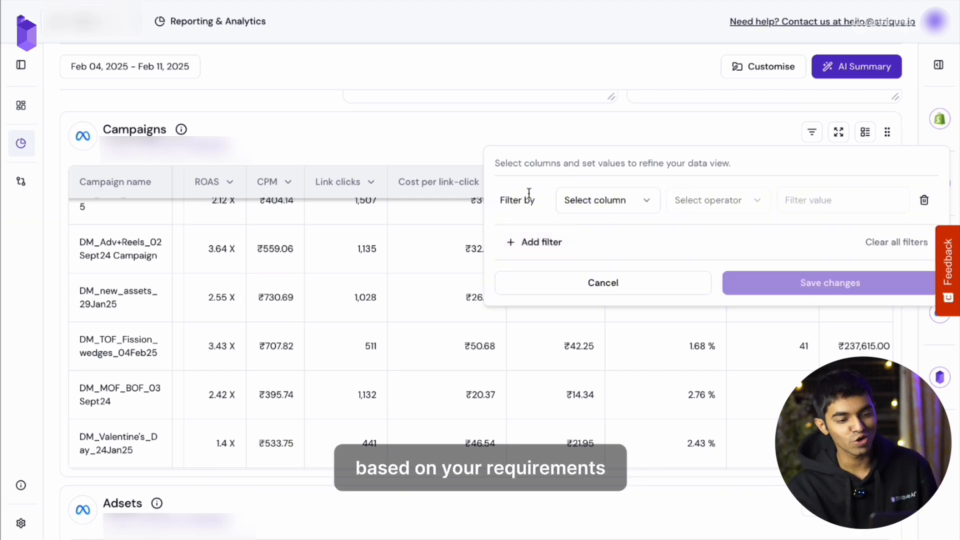
{"action": "left_click", "coordinate": [639, 199]}
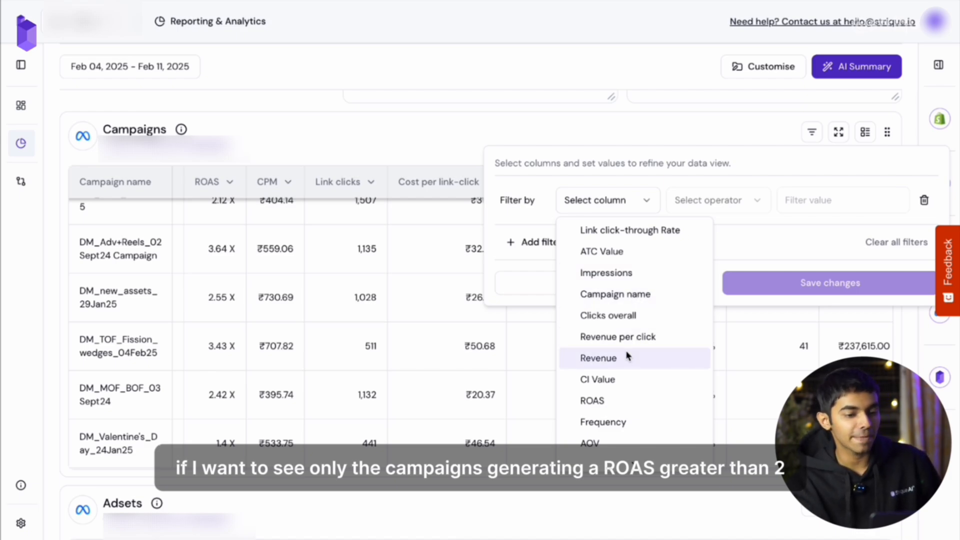
{"action": "scroll", "coordinate": [627, 356], "scroll_direction": "down", "scroll_amount": 1}
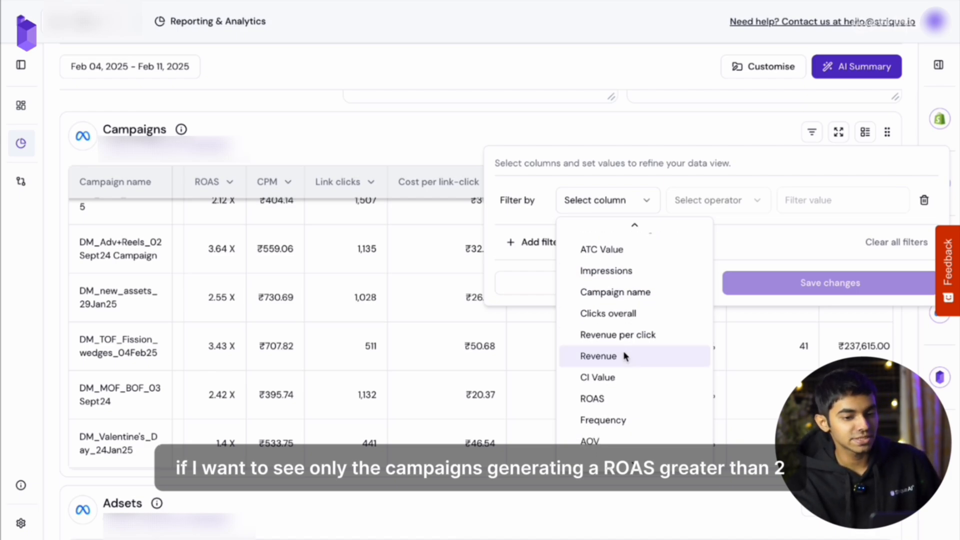
{"action": "left_click", "coordinate": [599, 406]}
{"action": "left_click", "coordinate": [730, 203]}
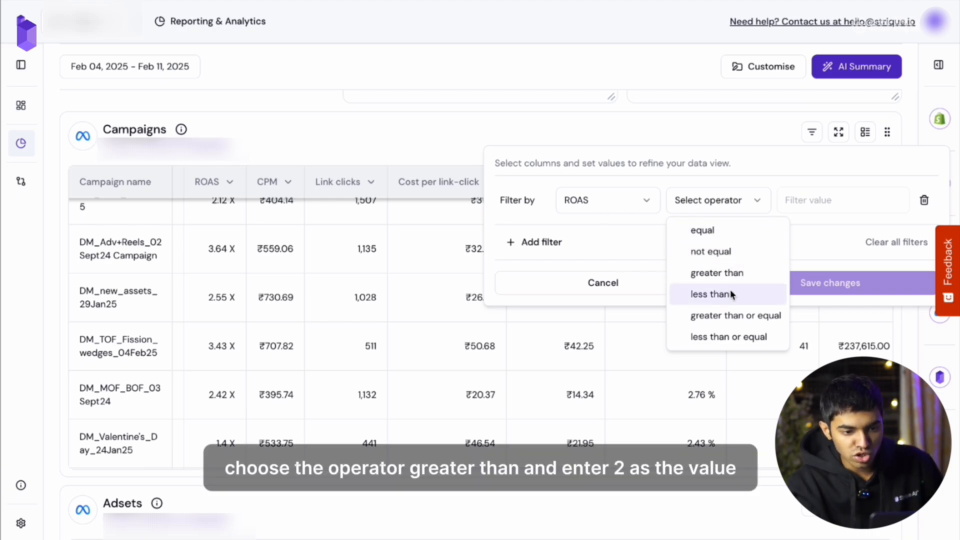
{"action": "left_click", "coordinate": [727, 274]}
{"action": "left_click", "coordinate": [810, 204]}
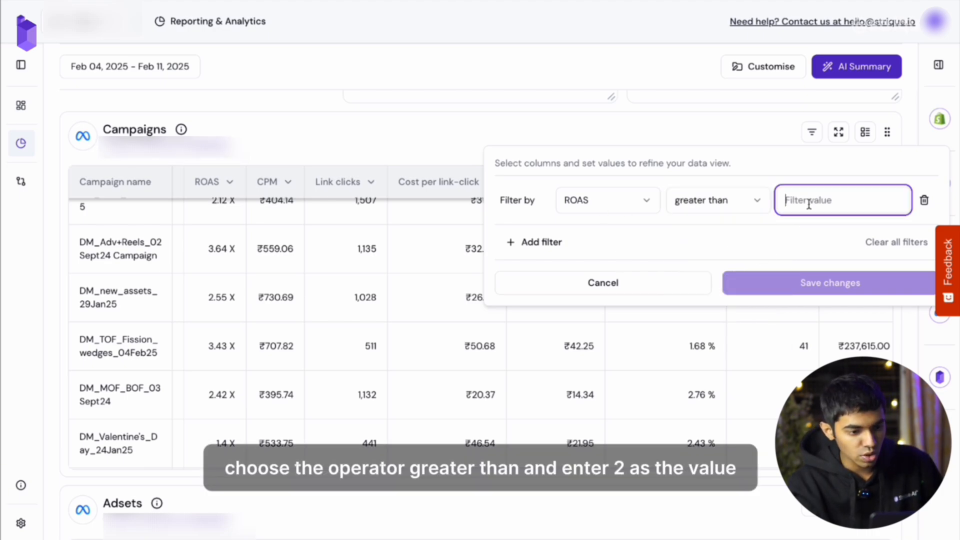
{"action": "type", "text": "2"}
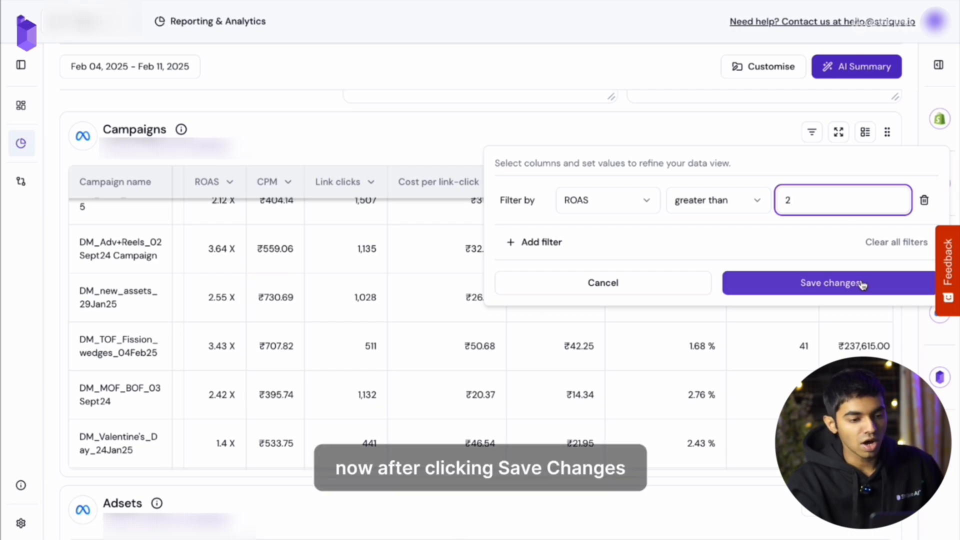
{"action": "left_click", "coordinate": [879, 284]}
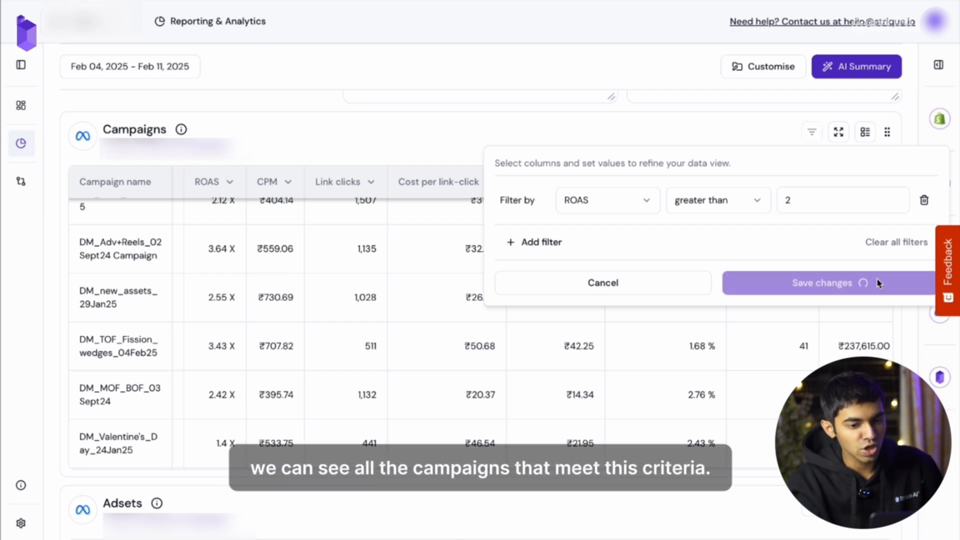
Look through the filtered campaigns and review which columns the Campaigns filter can be based on
{"action": "scroll", "coordinate": [481, 325], "scroll_direction": "up", "scroll_amount": 4}
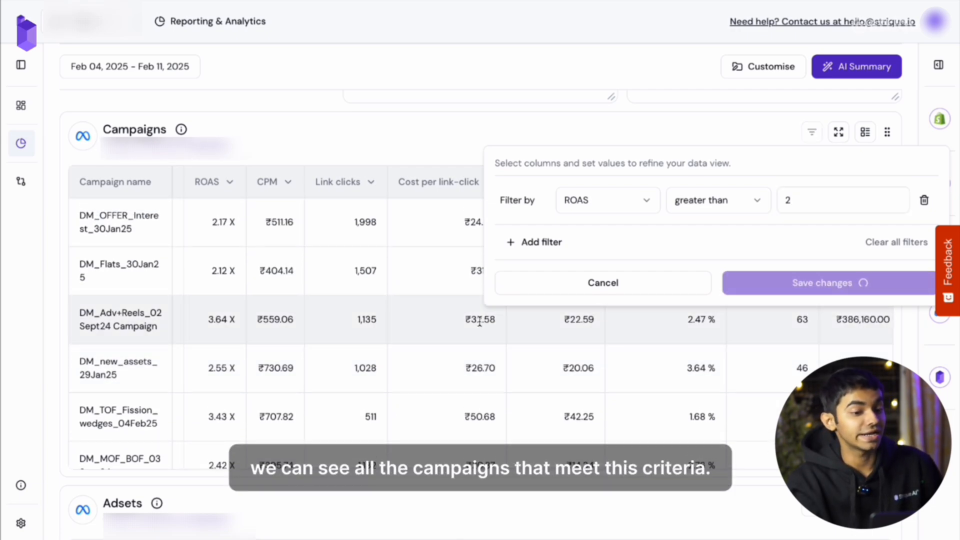
{"action": "scroll", "coordinate": [480, 325], "scroll_direction": "down", "scroll_amount": 1}
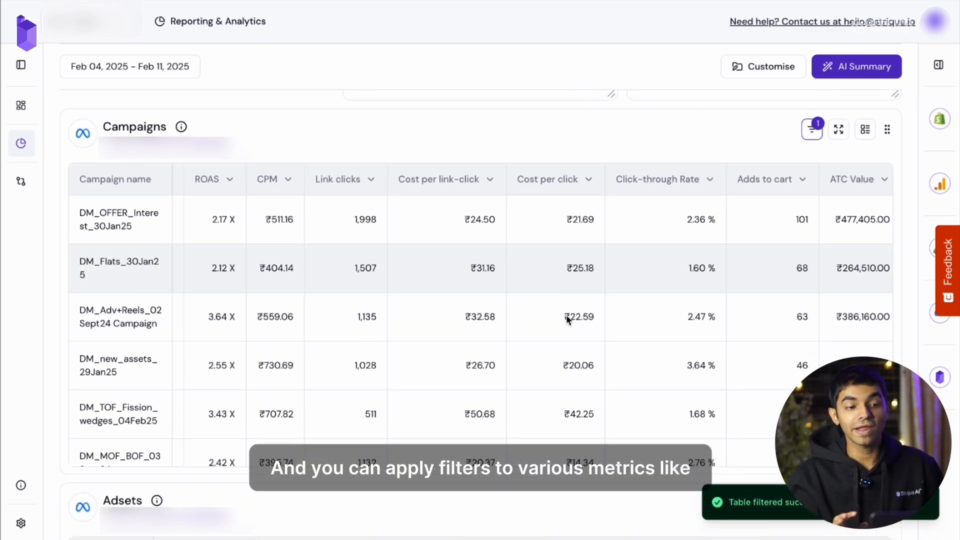
{"action": "scroll", "coordinate": [401, 247], "scroll_direction": "left", "scroll_amount": 3}
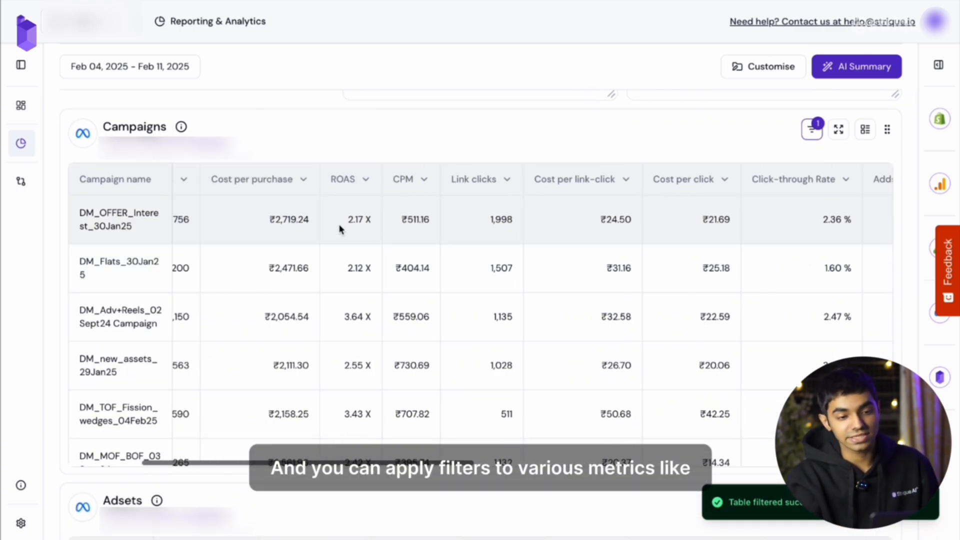
{"action": "scroll", "coordinate": [299, 327], "scroll_direction": "down", "scroll_amount": 2}
{"action": "left_click", "coordinate": [812, 129]}
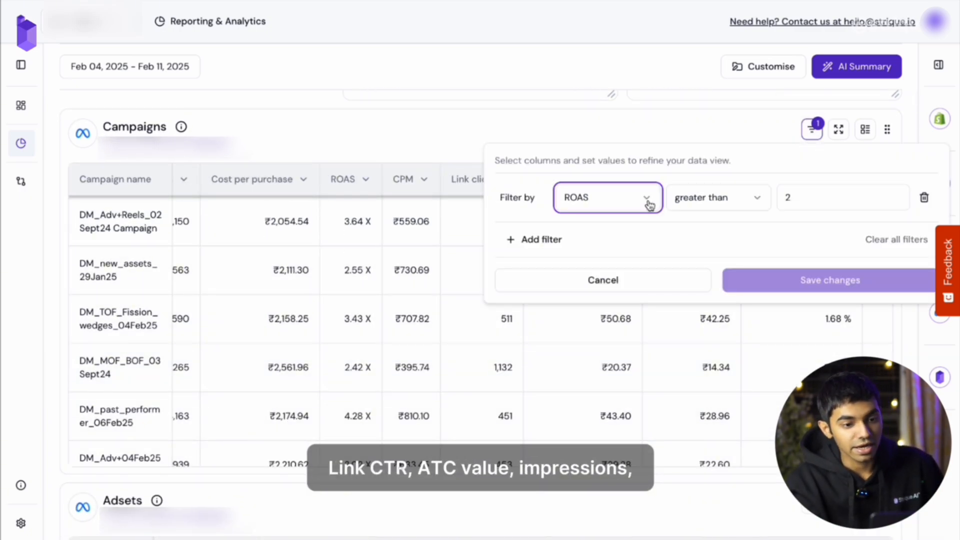
{"action": "left_click", "coordinate": [647, 200]}
{"action": "scroll", "coordinate": [656, 375], "scroll_direction": "down", "scroll_amount": 1}
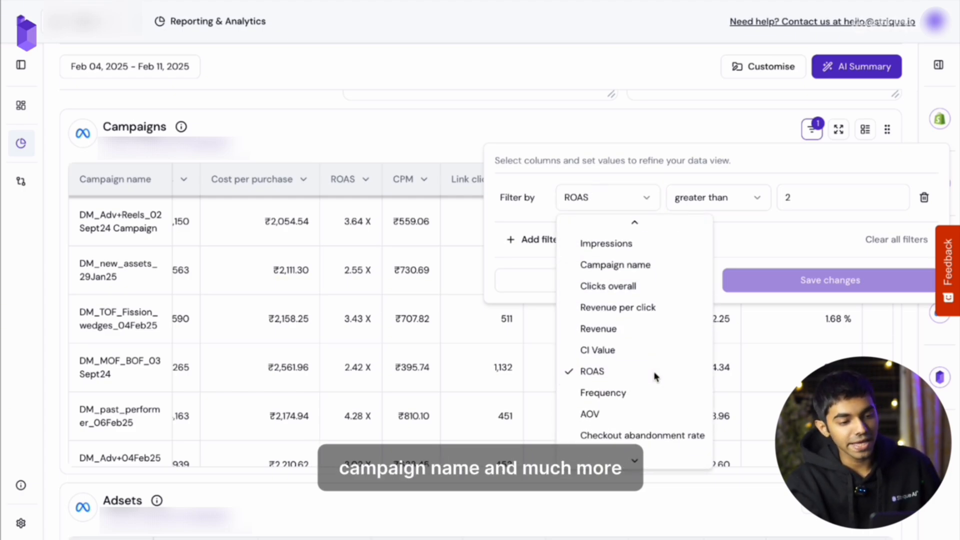
{"action": "scroll", "coordinate": [656, 376], "scroll_direction": "up", "scroll_amount": 1}
{"action": "scroll", "coordinate": [655, 376], "scroll_direction": "up", "scroll_amount": 1}
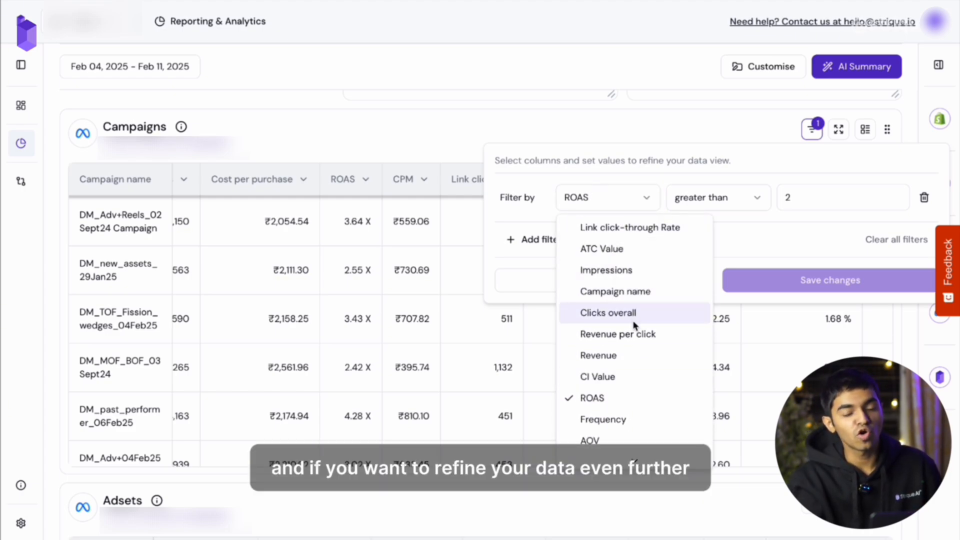
{"action": "left_click", "coordinate": [739, 239]}
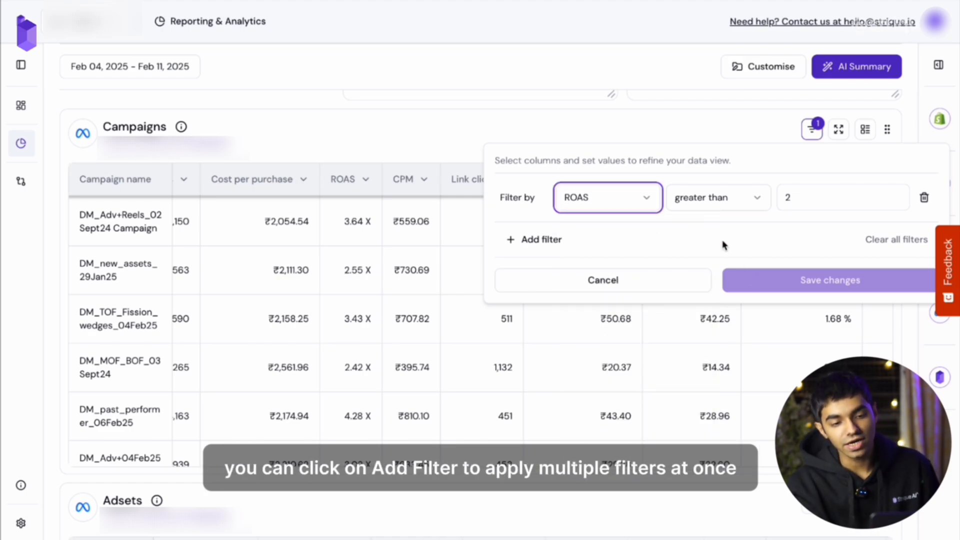
Add a second Campaigns filter joined with And for Cost per purchase less than 3000, and save the changes
{"action": "left_click", "coordinate": [553, 242]}
{"action": "left_click", "coordinate": [540, 243]}
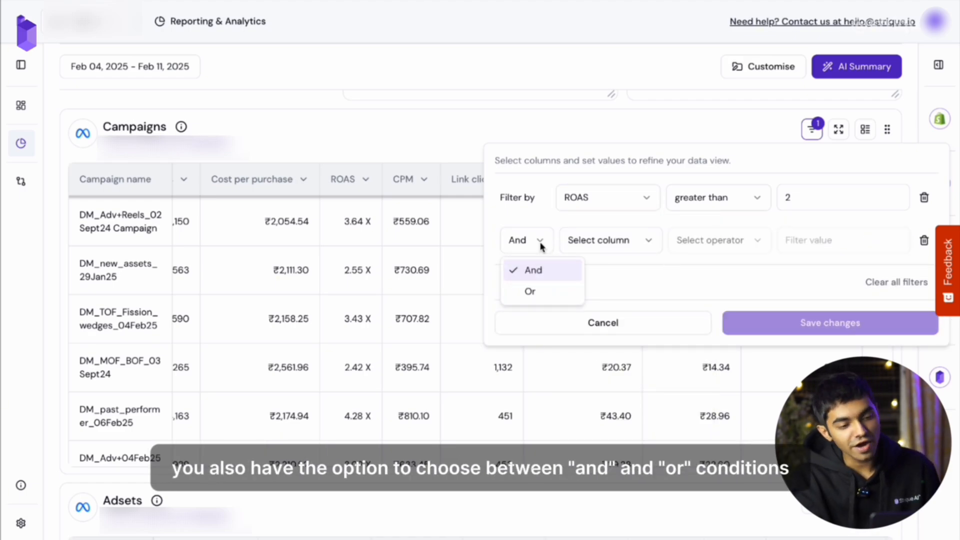
{"action": "left_click", "coordinate": [606, 244]}
{"action": "left_click", "coordinate": [606, 242]}
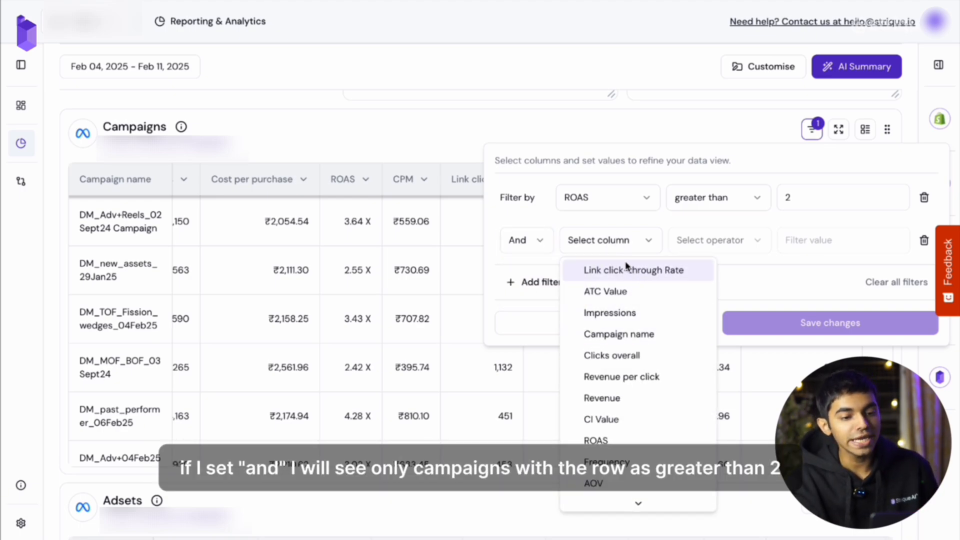
{"action": "scroll", "coordinate": [623, 378], "scroll_direction": "down", "scroll_amount": 1}
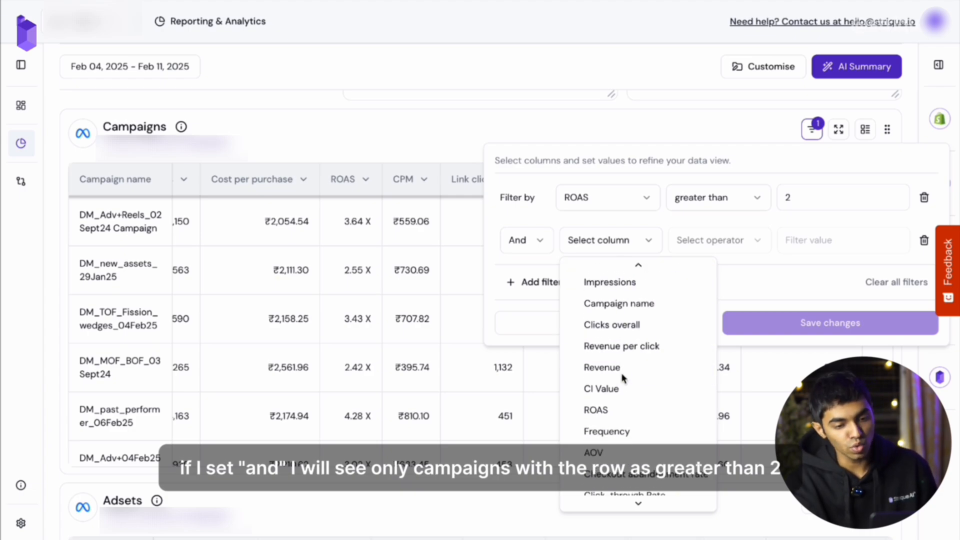
{"action": "scroll", "coordinate": [623, 380], "scroll_direction": "down", "scroll_amount": 4}
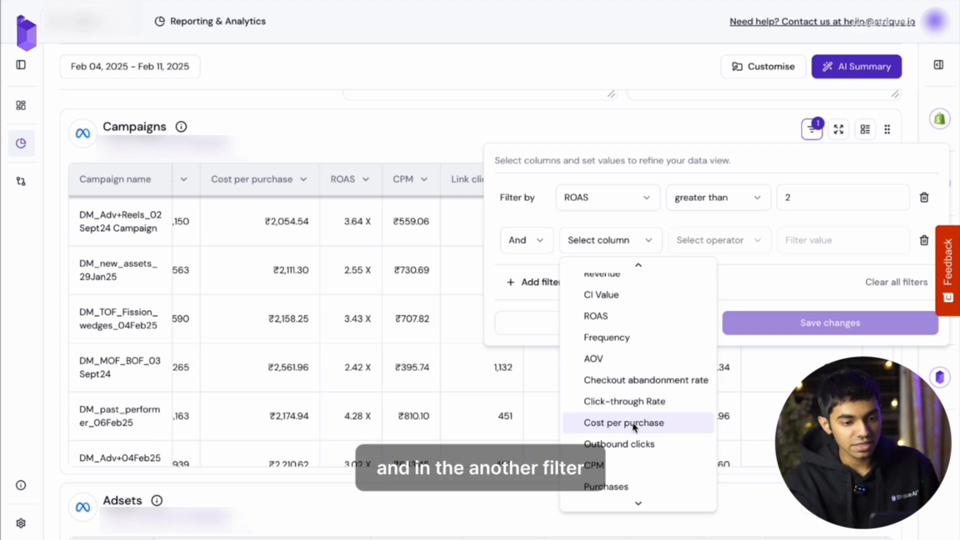
{"action": "left_click", "coordinate": [633, 424]}
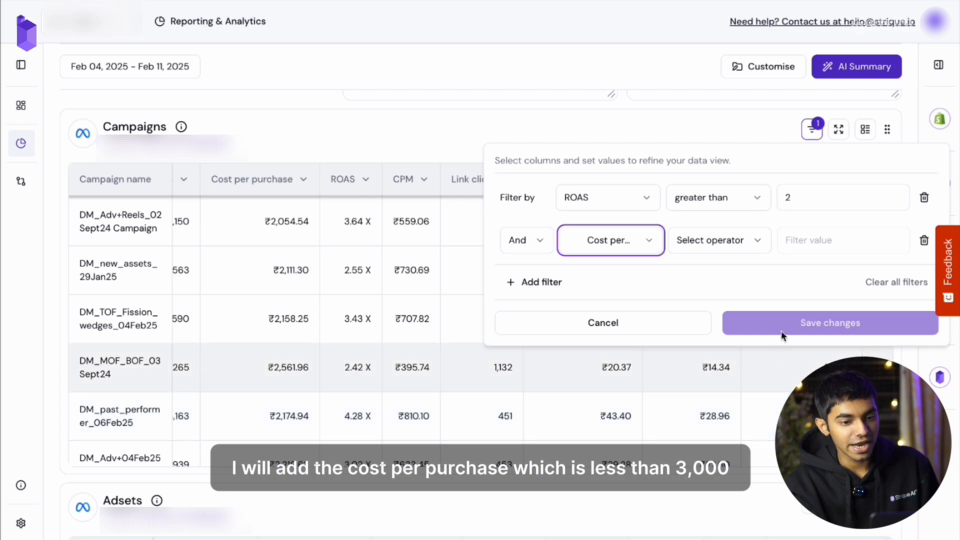
{"action": "left_click", "coordinate": [725, 250]}
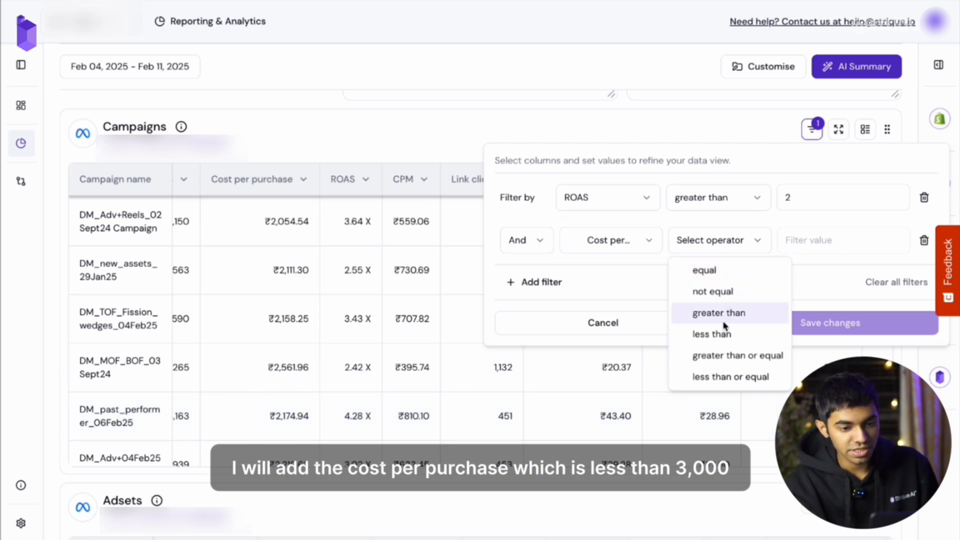
{"action": "left_click", "coordinate": [724, 334]}
{"action": "left_click", "coordinate": [801, 250]}
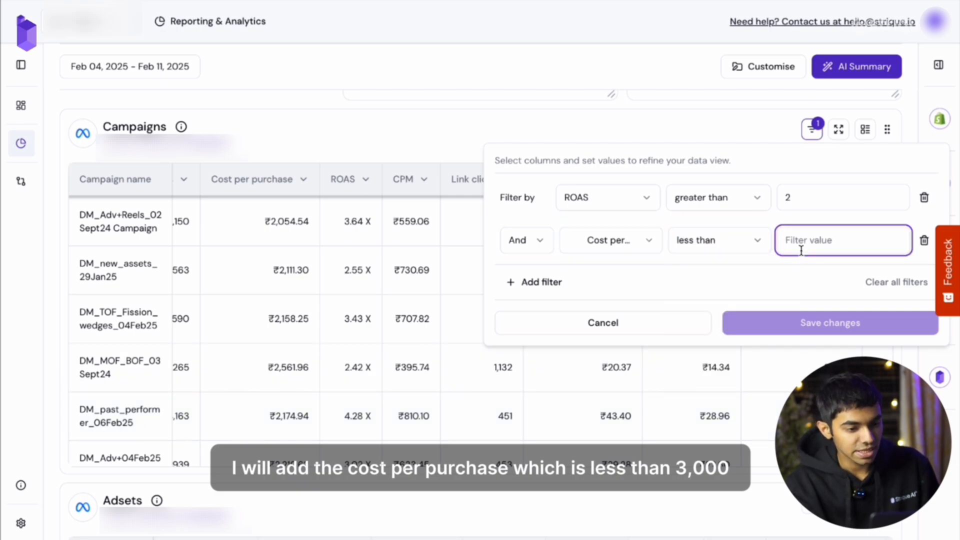
{"action": "type", "text": "3000"}
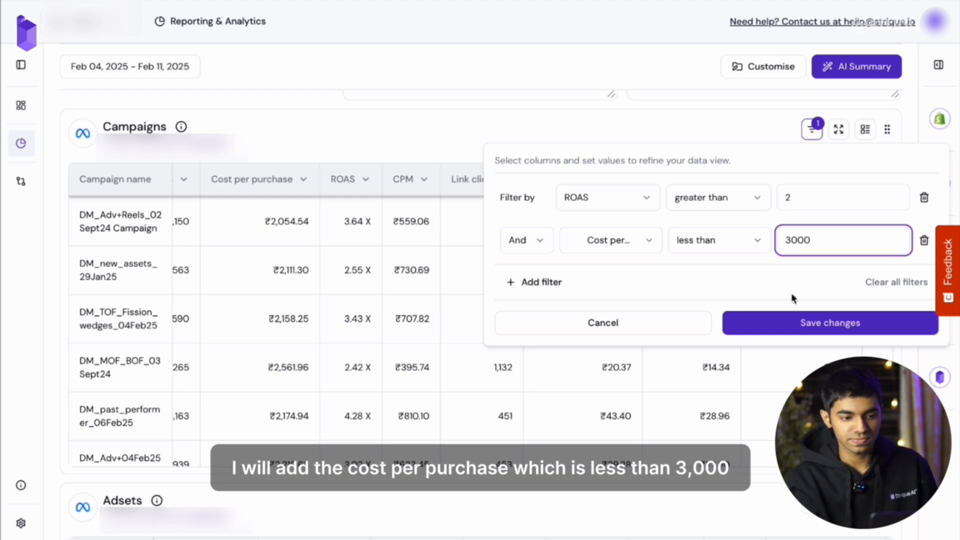
{"action": "left_click", "coordinate": [796, 322]}
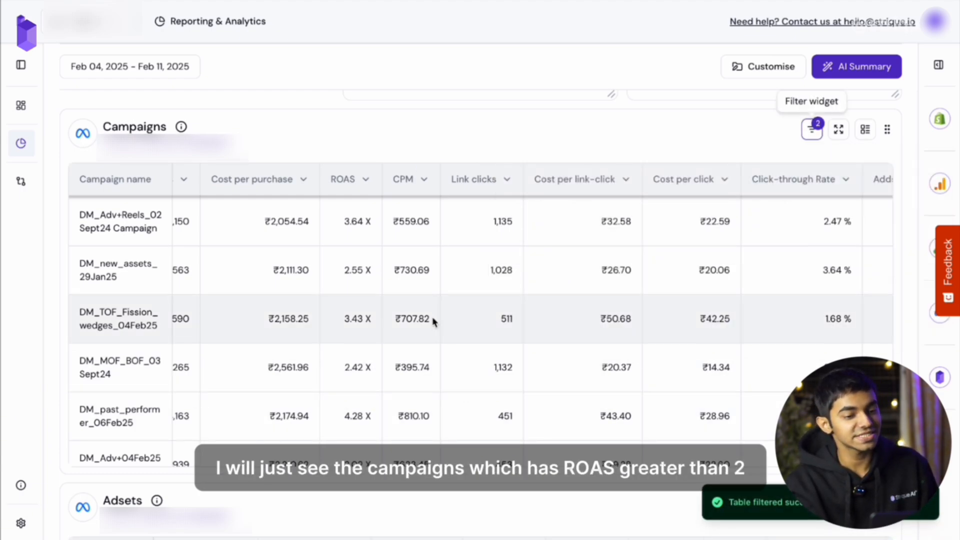
Look through the campaigns that match both the ROAS and the Cost per purchase conditions
{"action": "scroll", "coordinate": [435, 322], "scroll_direction": "up", "scroll_amount": 4}
{"action": "scroll", "coordinate": [434, 322], "scroll_direction": "up", "scroll_amount": 2}
{"action": "scroll", "coordinate": [434, 322], "scroll_direction": "down", "scroll_amount": 5}
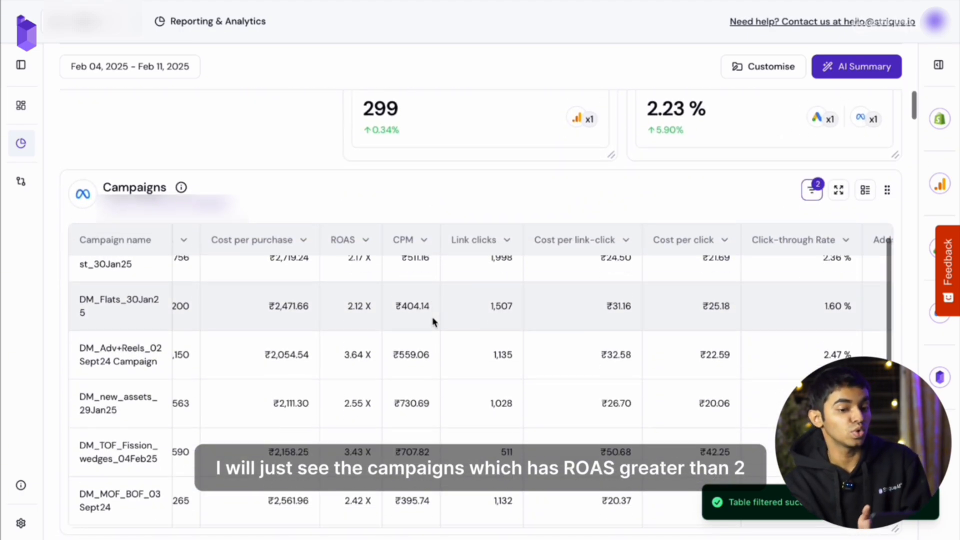
{"action": "scroll", "coordinate": [434, 322], "scroll_direction": "up", "scroll_amount": 1}
{"action": "scroll", "coordinate": [447, 236], "scroll_direction": "down", "scroll_amount": 1}
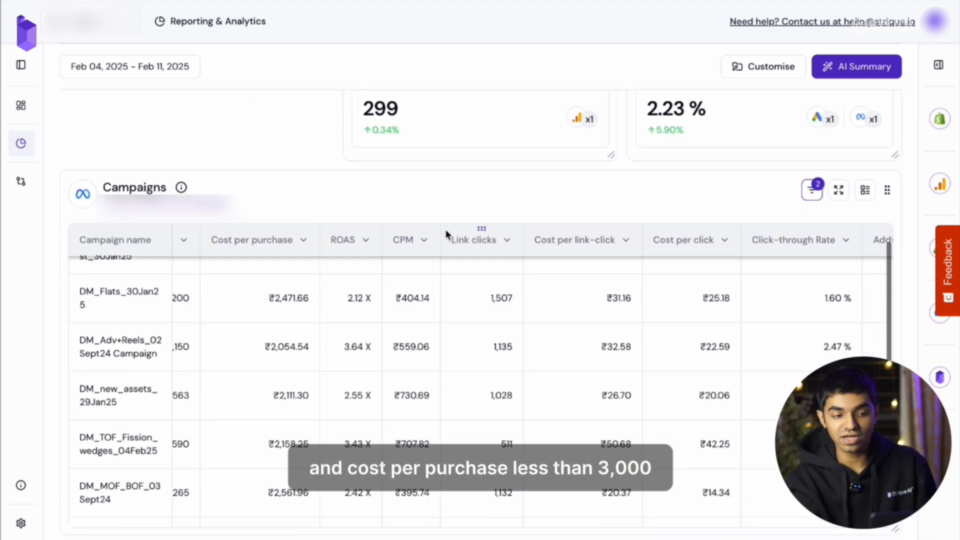
{"action": "scroll", "coordinate": [448, 236], "scroll_direction": "up", "scroll_amount": 1}
{"action": "scroll", "coordinate": [433, 325], "scroll_direction": "down", "scroll_amount": 1}
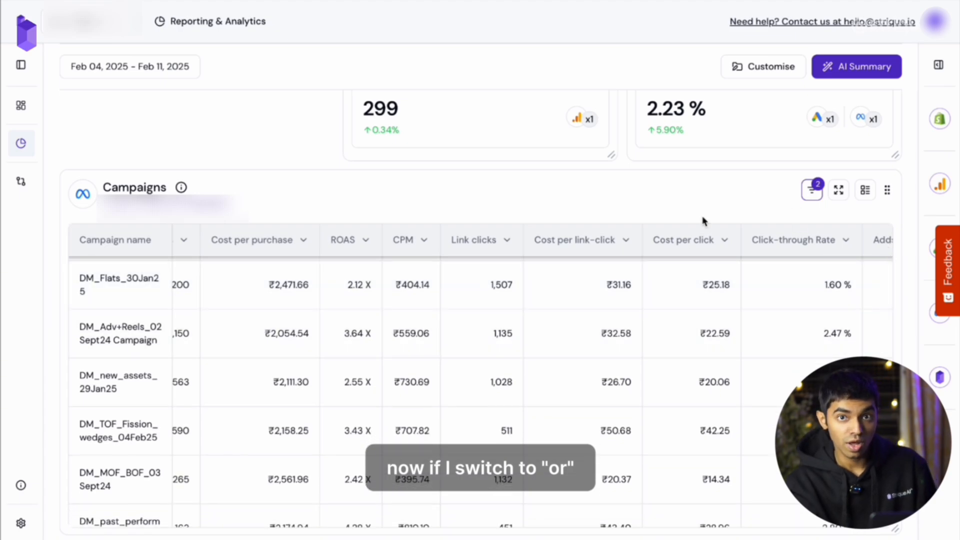
{"action": "scroll", "coordinate": [703, 219], "scroll_direction": "down", "scroll_amount": 2}
{"action": "scroll", "coordinate": [587, 272], "scroll_direction": "up", "scroll_amount": 1}
{"action": "scroll", "coordinate": [588, 272], "scroll_direction": "down", "scroll_amount": 2}
{"action": "scroll", "coordinate": [588, 272], "scroll_direction": "up", "scroll_amount": 3}
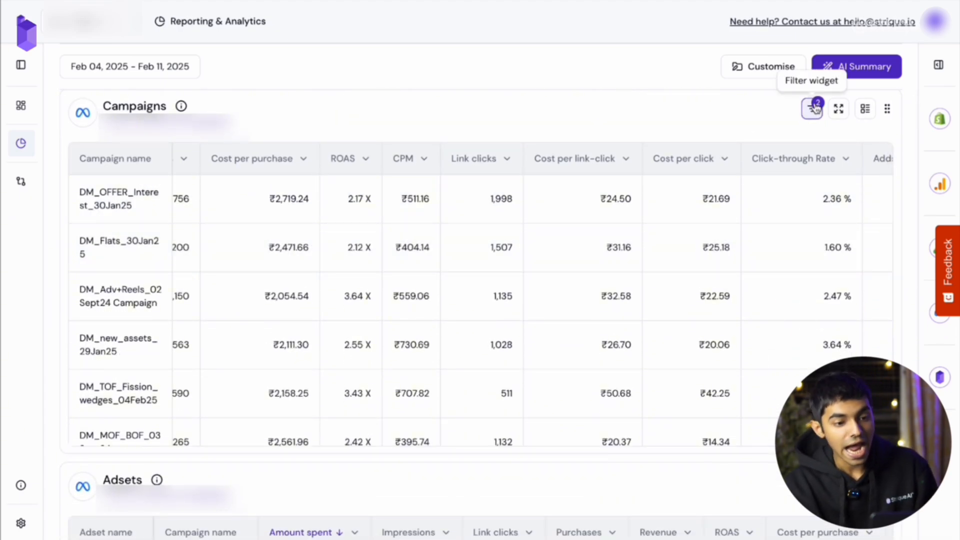
Change the connector between the two Campaigns filters to Or and save the changes
{"action": "left_click", "coordinate": [812, 109]}
{"action": "left_click", "coordinate": [523, 220]}
{"action": "left_click", "coordinate": [531, 271]}
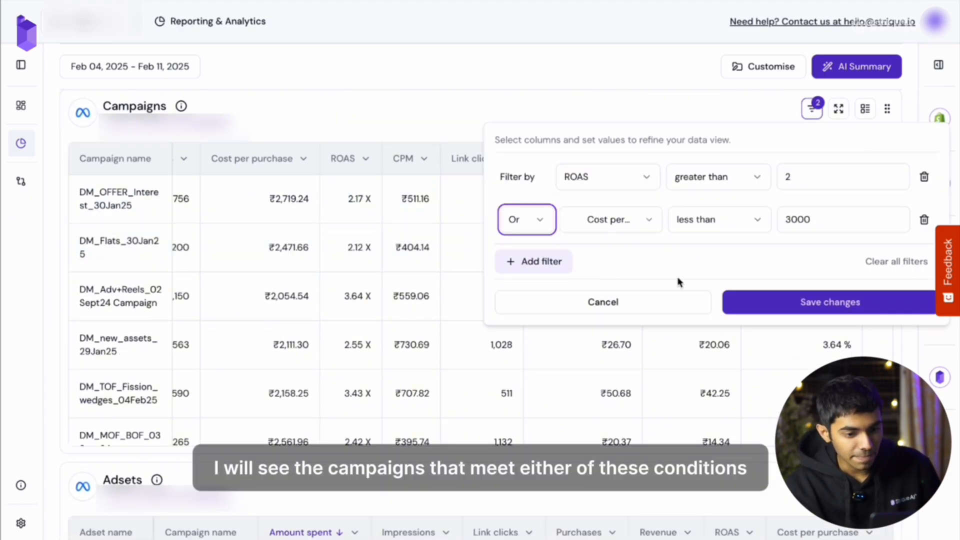
{"action": "left_click", "coordinate": [848, 304]}
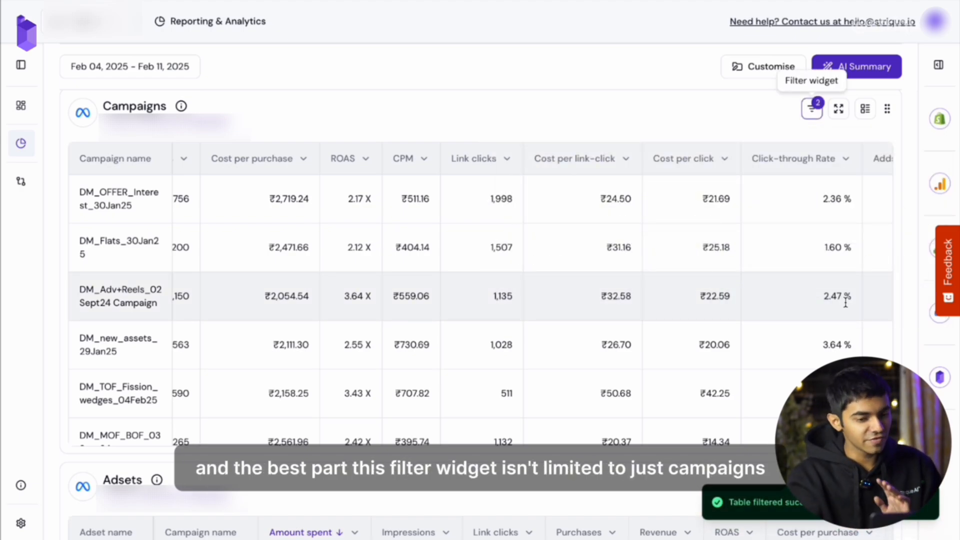
Switch the Time-wise Bifurcation graph to its table view and start adding a filter to that widget
{"action": "scroll", "coordinate": [607, 388], "scroll_direction": "down", "scroll_amount": 12}
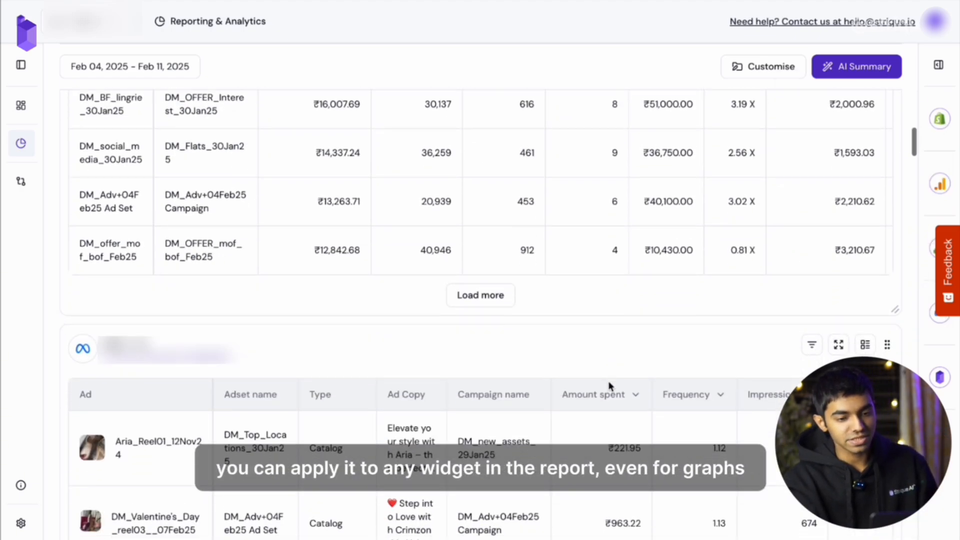
{"action": "scroll", "coordinate": [610, 382], "scroll_direction": "down", "scroll_amount": 15}
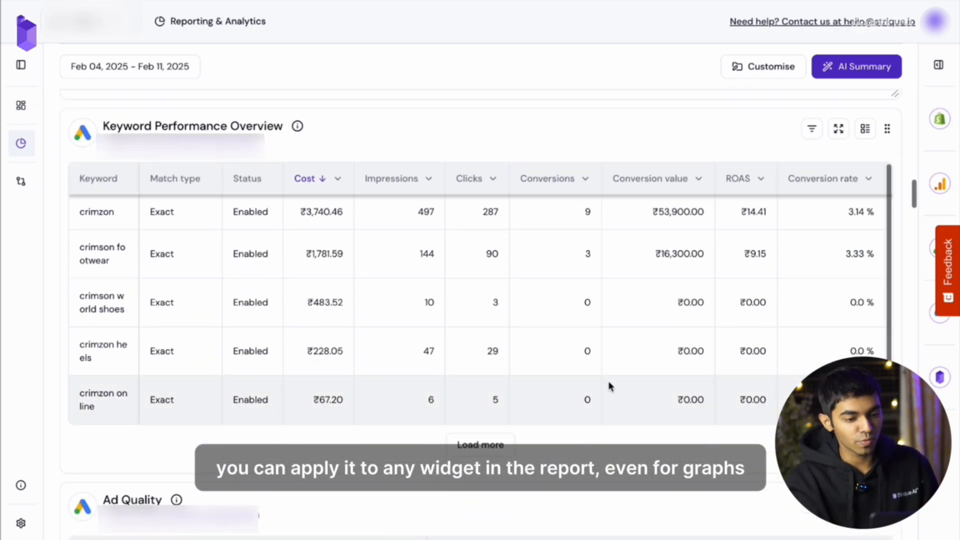
{"action": "scroll", "coordinate": [610, 386], "scroll_direction": "down", "scroll_amount": 15}
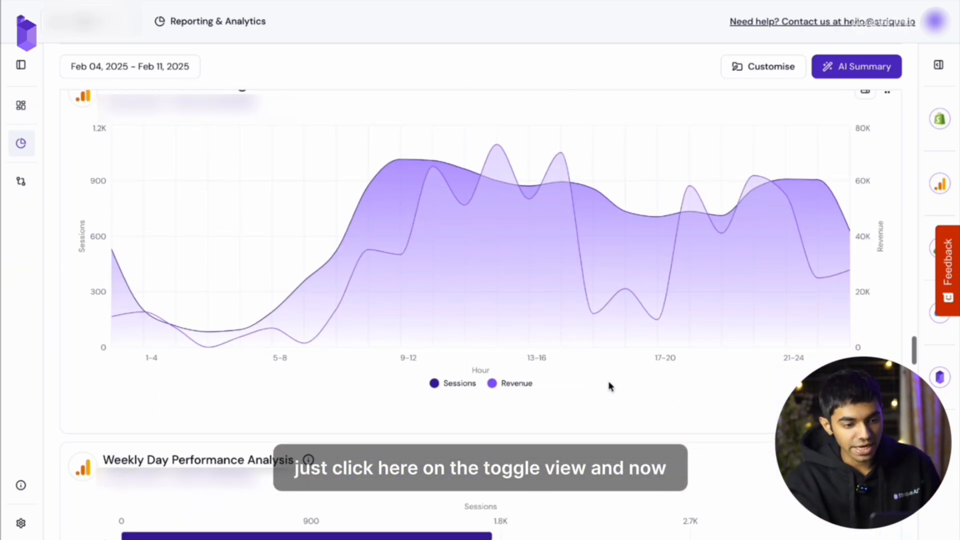
{"action": "left_click", "coordinate": [866, 151]}
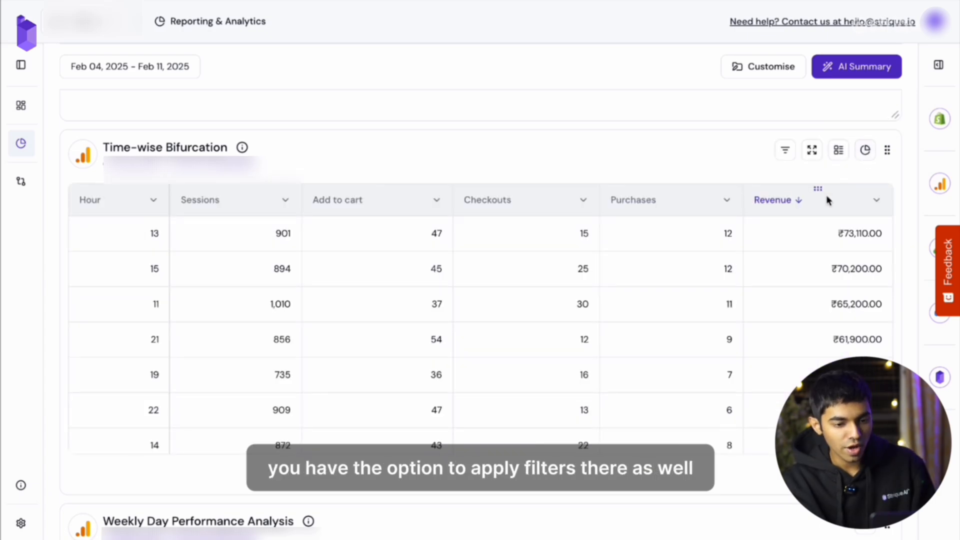
{"action": "left_click", "coordinate": [783, 153]}
{"action": "left_click", "coordinate": [506, 218]}
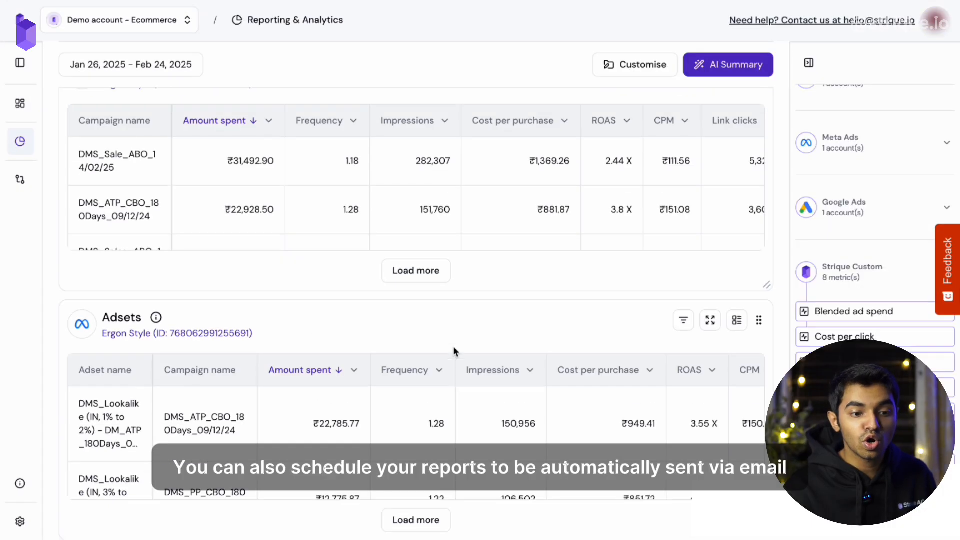
Begin a delivery schedule for the report in PPT format with a start date of February 26th, 2025
{"action": "scroll", "coordinate": [453, 346], "scroll_direction": "up", "scroll_amount": 15}
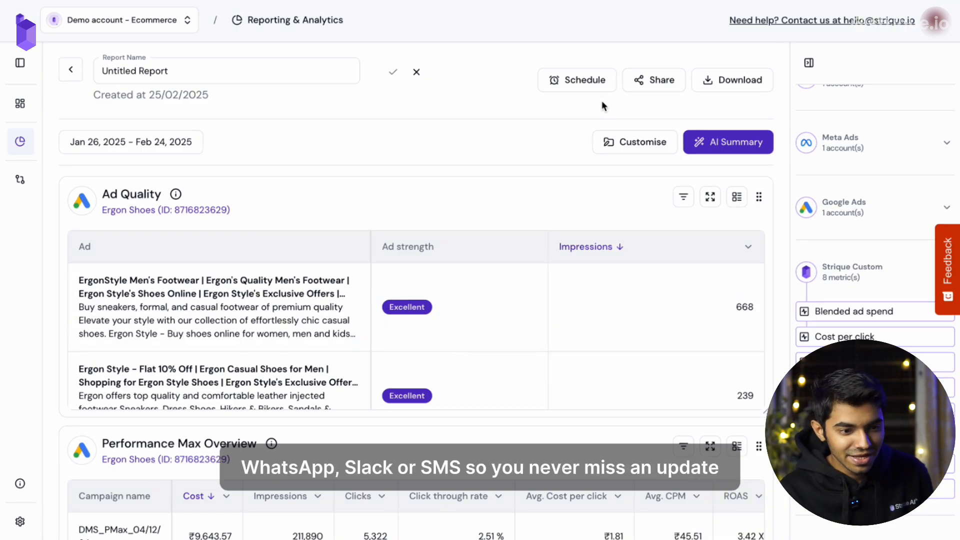
{"action": "left_click", "coordinate": [575, 83]}
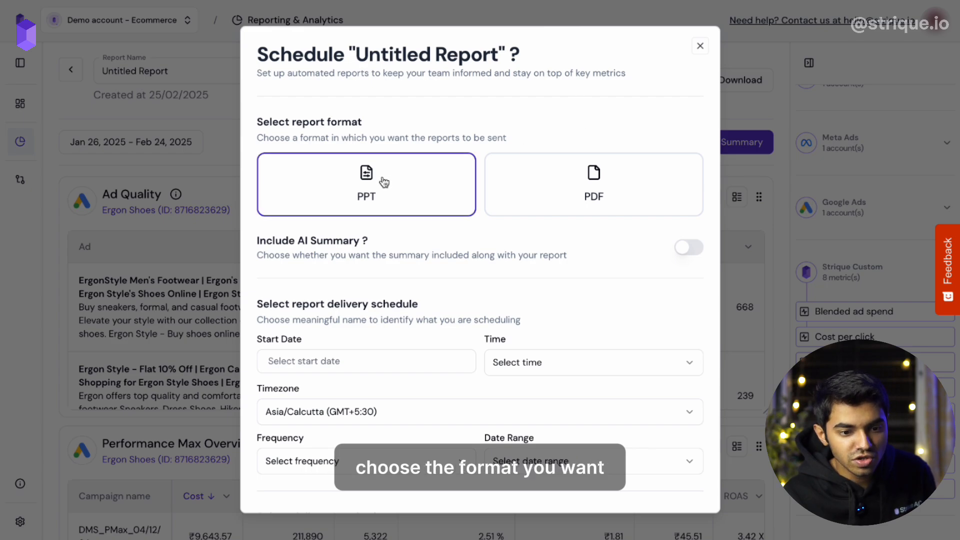
{"action": "left_click", "coordinate": [426, 205]}
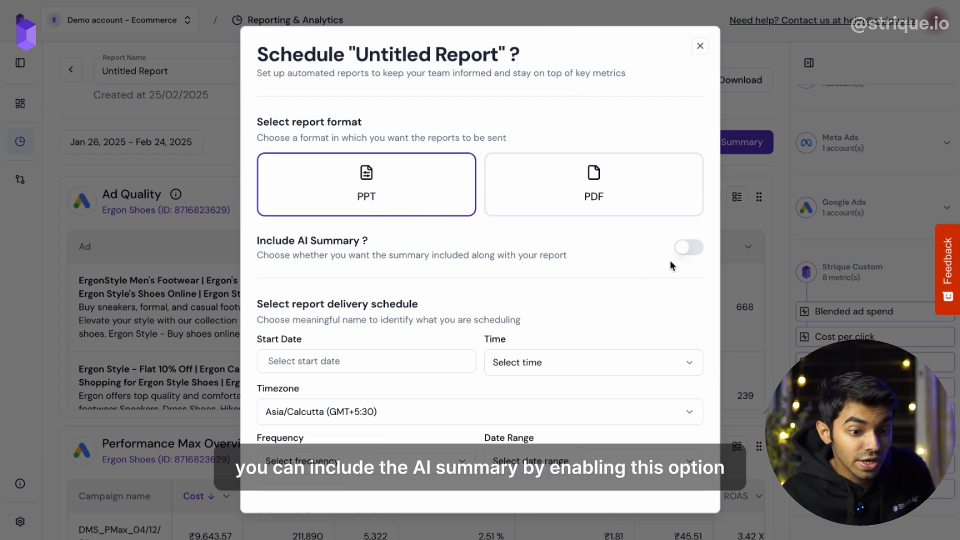
{"action": "left_click", "coordinate": [417, 374]}
{"action": "left_click", "coordinate": [342, 329]}
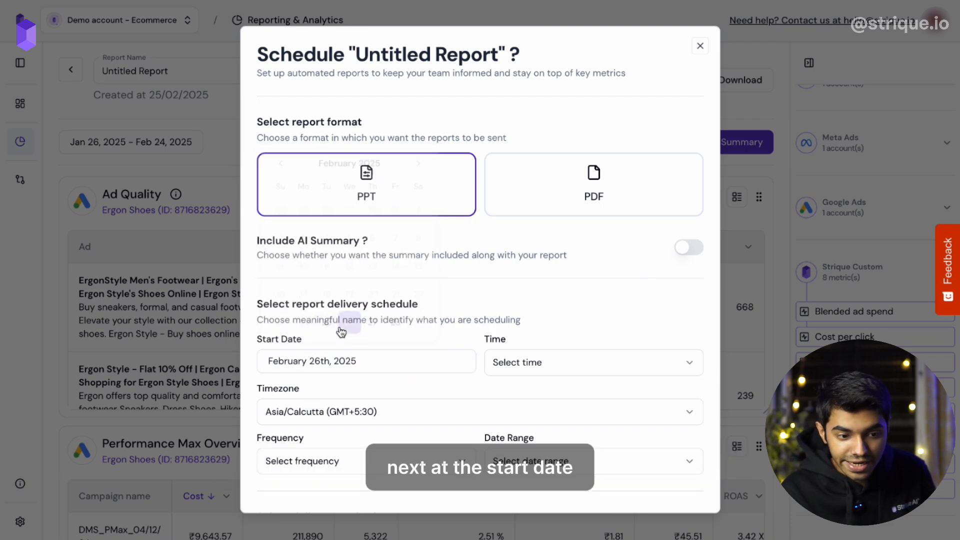
Set the scheduled delivery time to 03:30 and keep Asia/Calcutta (GMT+5:30) as the timezone
{"action": "left_click", "coordinate": [595, 368]}
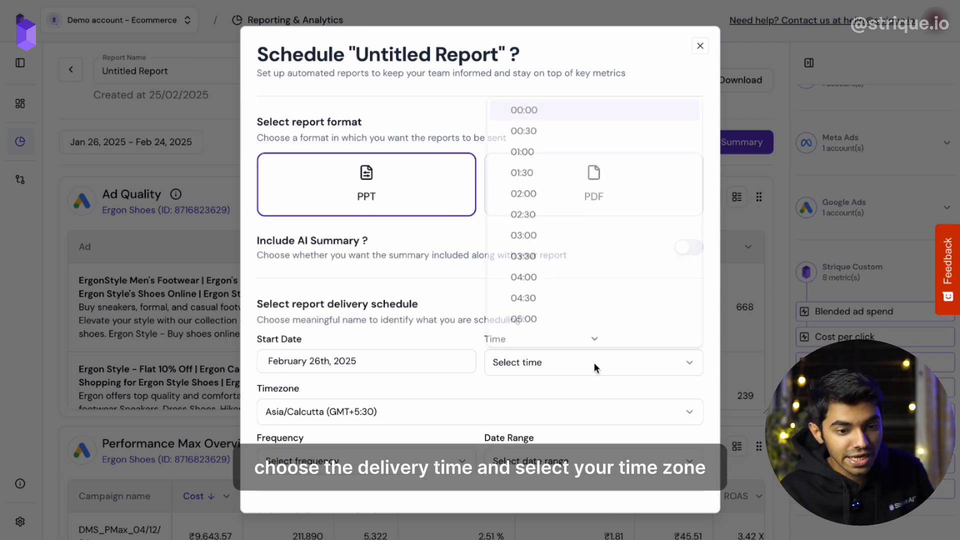
{"action": "left_click", "coordinate": [551, 261]}
{"action": "left_click", "coordinate": [395, 413]}
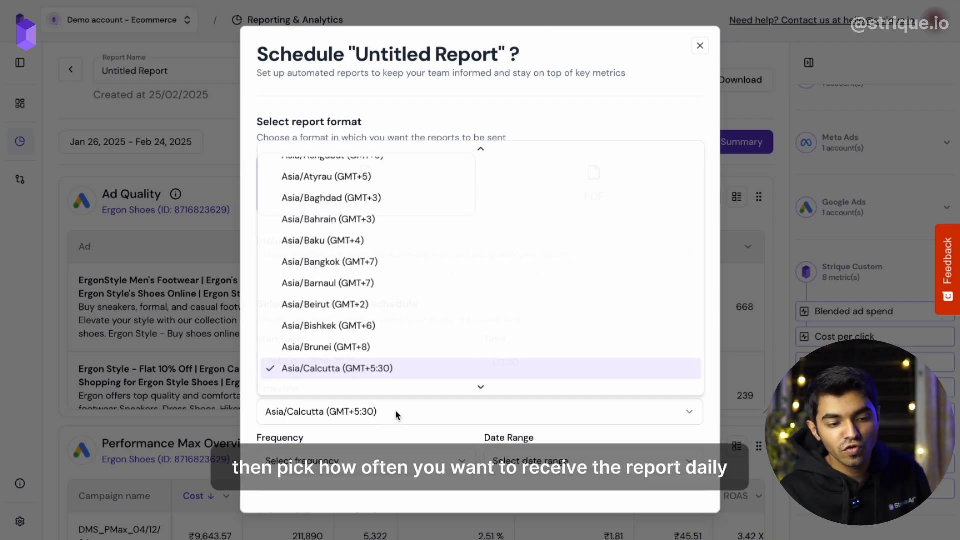
{"action": "left_click", "coordinate": [410, 411]}
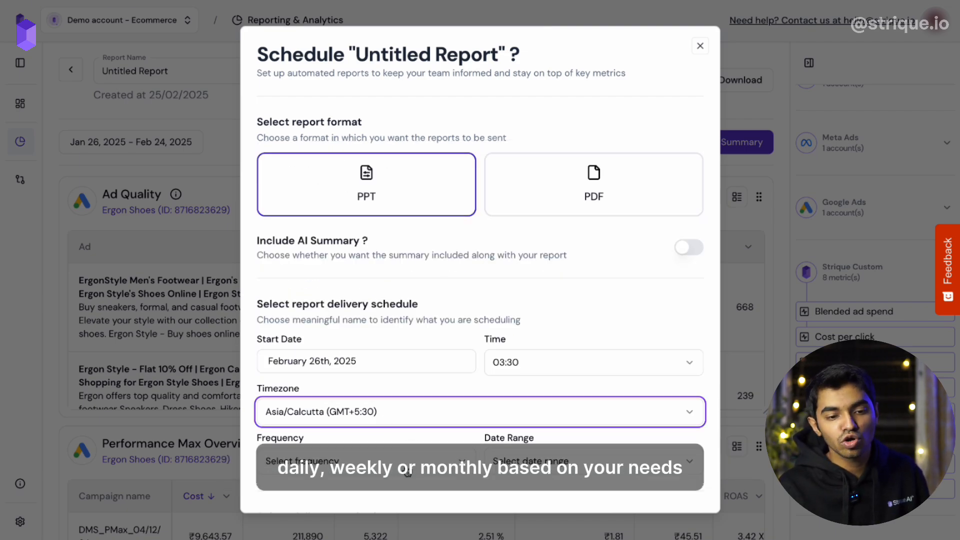
Set the schedule's frequency to Weekly and its date range to Last 7 days
{"action": "left_click", "coordinate": [409, 465]}
{"action": "left_click", "coordinate": [396, 410]}
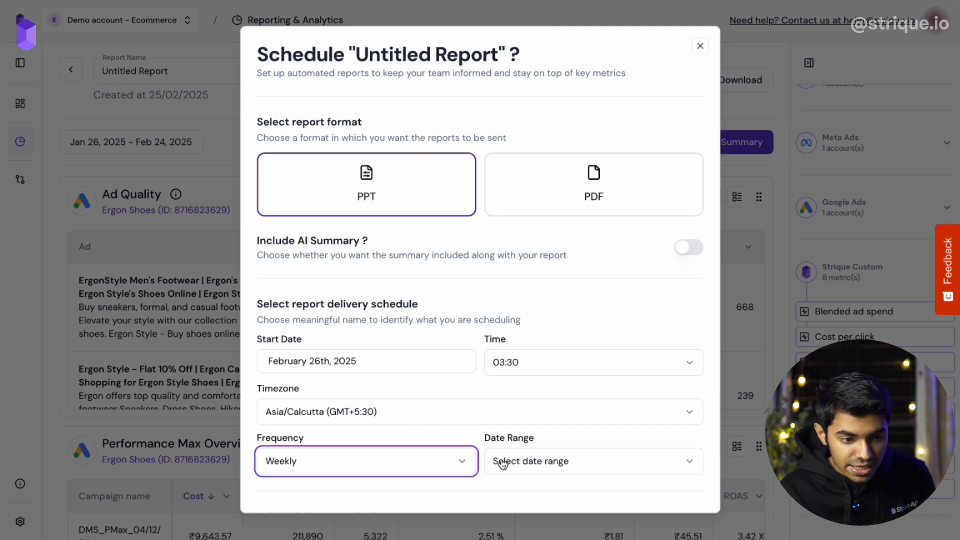
{"action": "scroll", "coordinate": [517, 421], "scroll_direction": "down", "scroll_amount": 1}
{"action": "scroll", "coordinate": [518, 426], "scroll_direction": "down", "scroll_amount": 1}
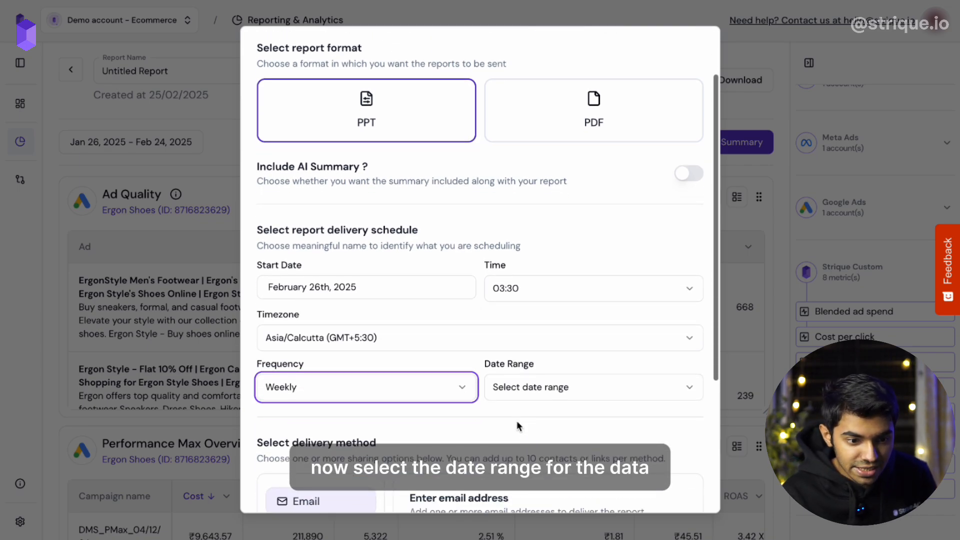
{"action": "left_click", "coordinate": [507, 386]}
{"action": "left_click", "coordinate": [564, 251]}
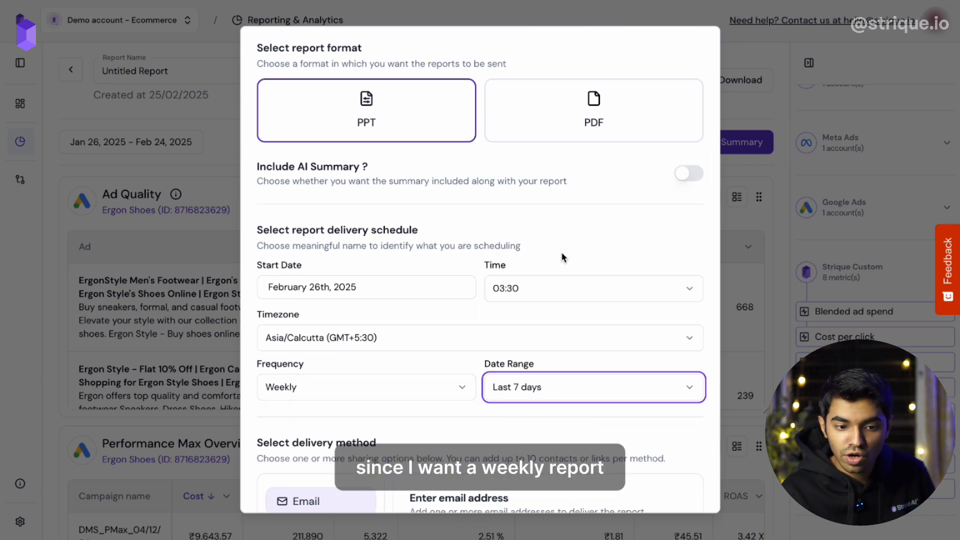
Review the schedule's delivery methods and activate the recipient email address entry for Email delivery
{"action": "scroll", "coordinate": [552, 433], "scroll_direction": "down", "scroll_amount": 4}
{"action": "scroll", "coordinate": [552, 433], "scroll_direction": "down", "scroll_amount": 2}
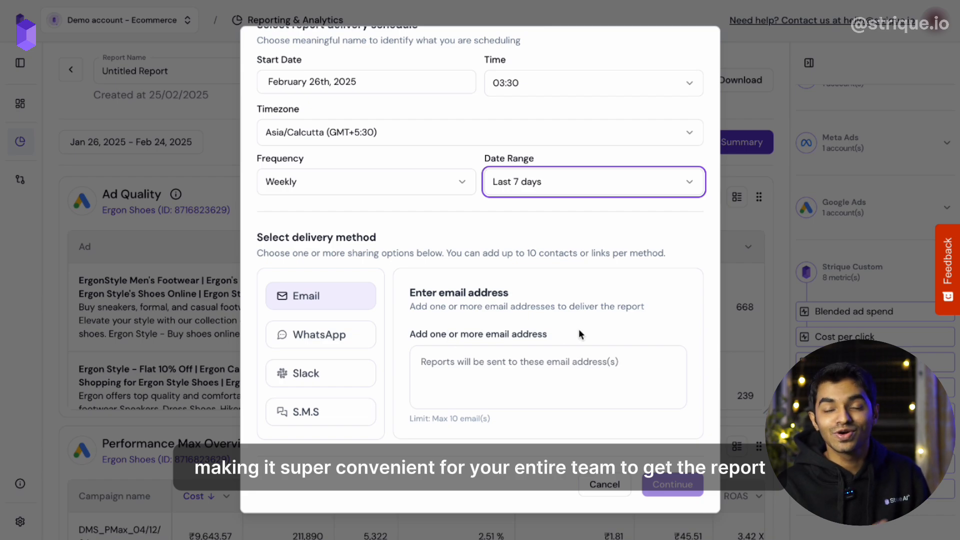
{"action": "left_click", "coordinate": [508, 358]}
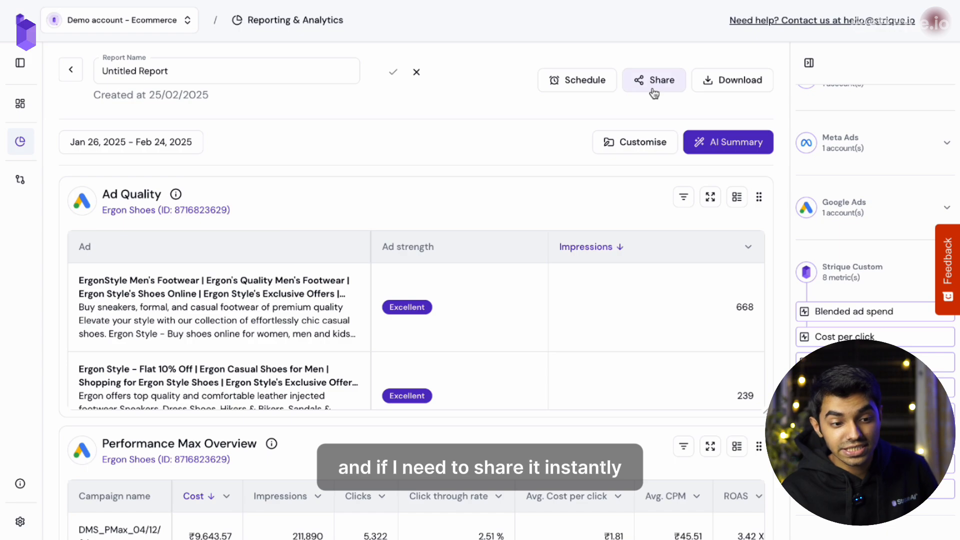
Start sharing the report by Email, try out the recipient address entry, clear it, and cancel the share
{"action": "left_click", "coordinate": [653, 94]}
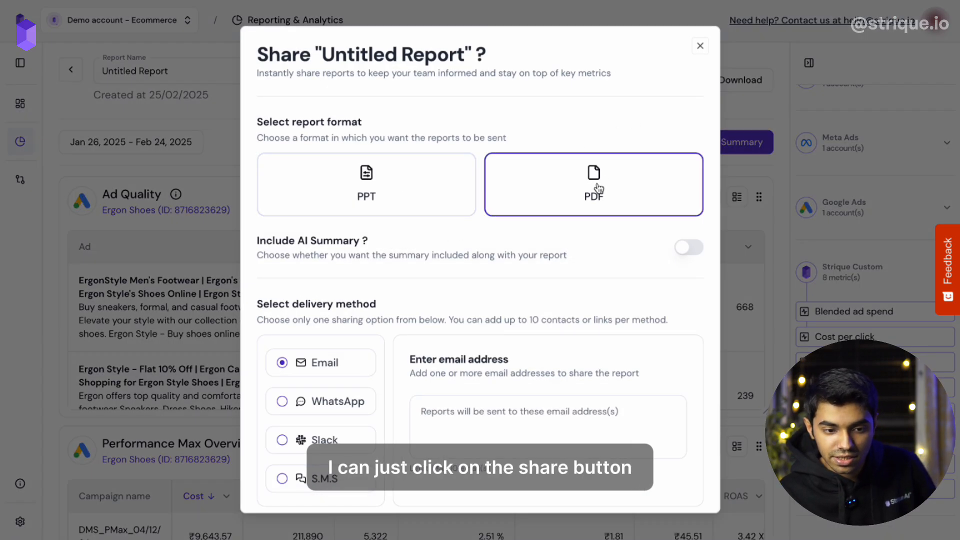
{"action": "scroll", "coordinate": [499, 326], "scroll_direction": "down", "scroll_amount": 2}
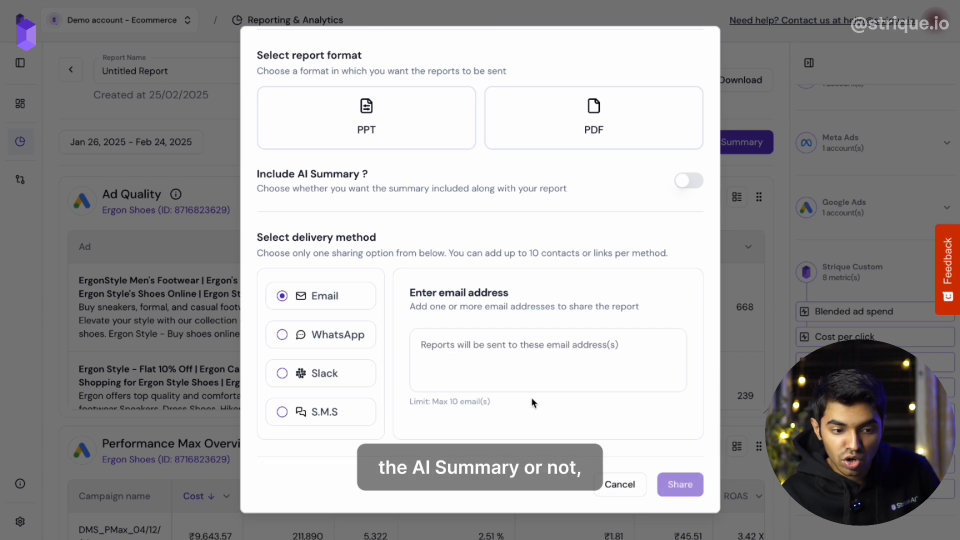
{"action": "type", "text": "aka"}
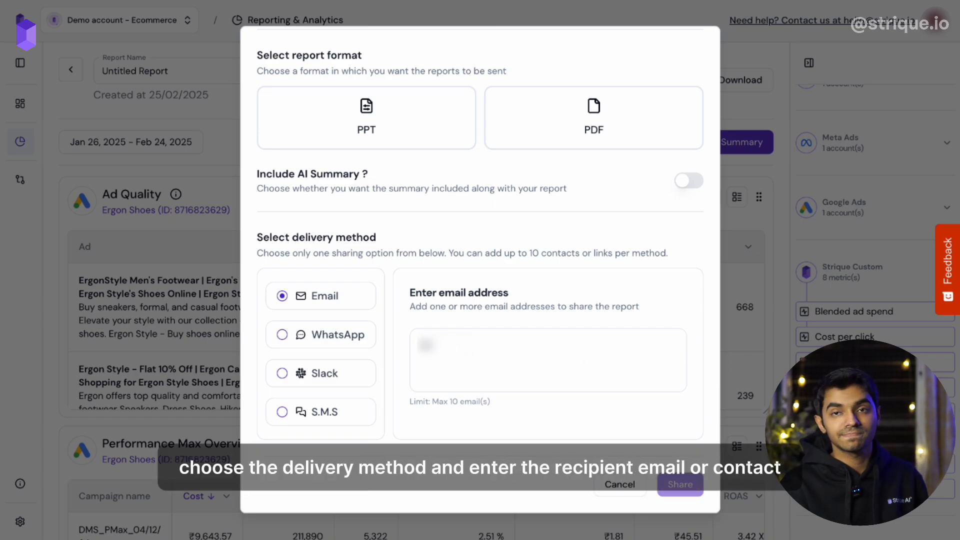
{"action": "key", "text": "BackSpace"}
{"action": "key", "text": "BackSpace"}
{"action": "key", "text": "BackSpace"}
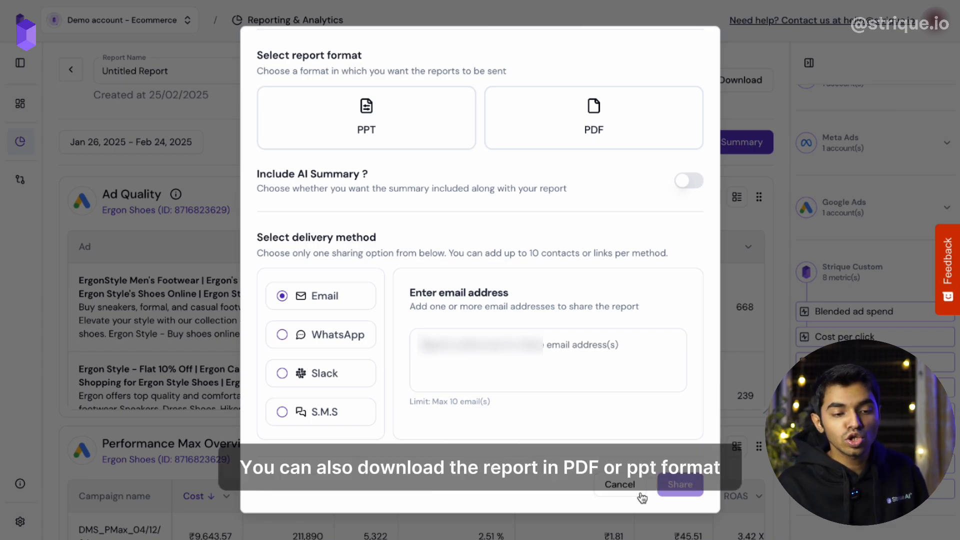
{"action": "left_click", "coordinate": [619, 485]}
Download the report in PPT format with the AI Summary included
{"action": "left_click", "coordinate": [730, 84]}
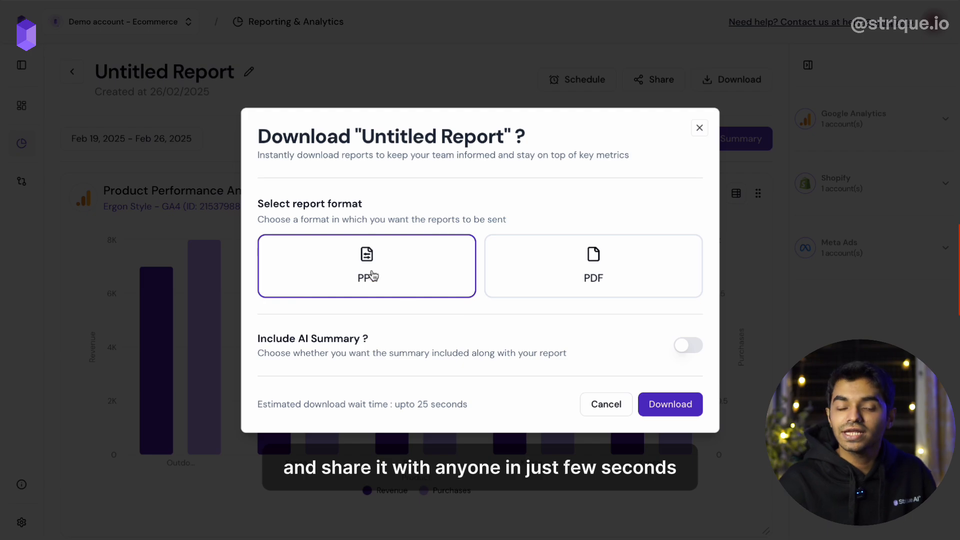
{"action": "left_click", "coordinate": [689, 346]}
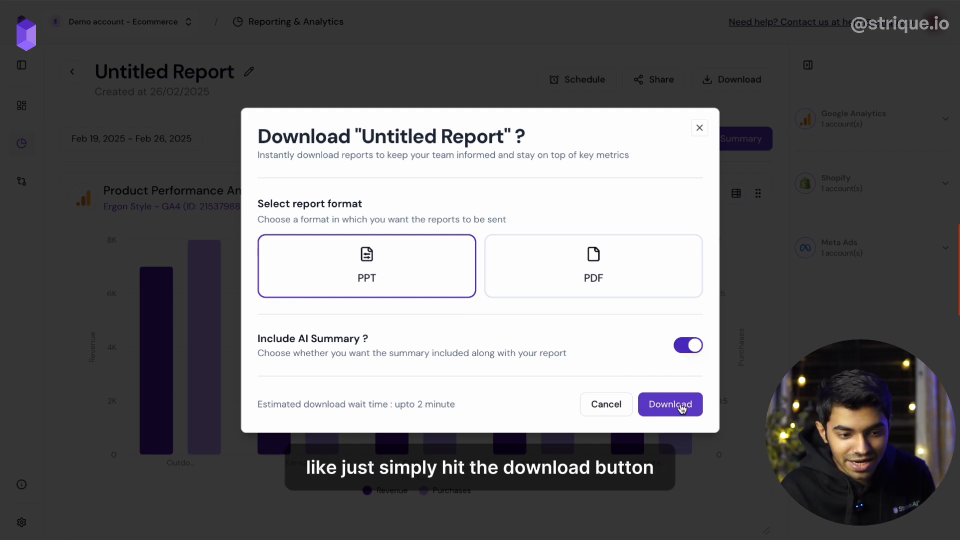
{"action": "left_click", "coordinate": [680, 402]}
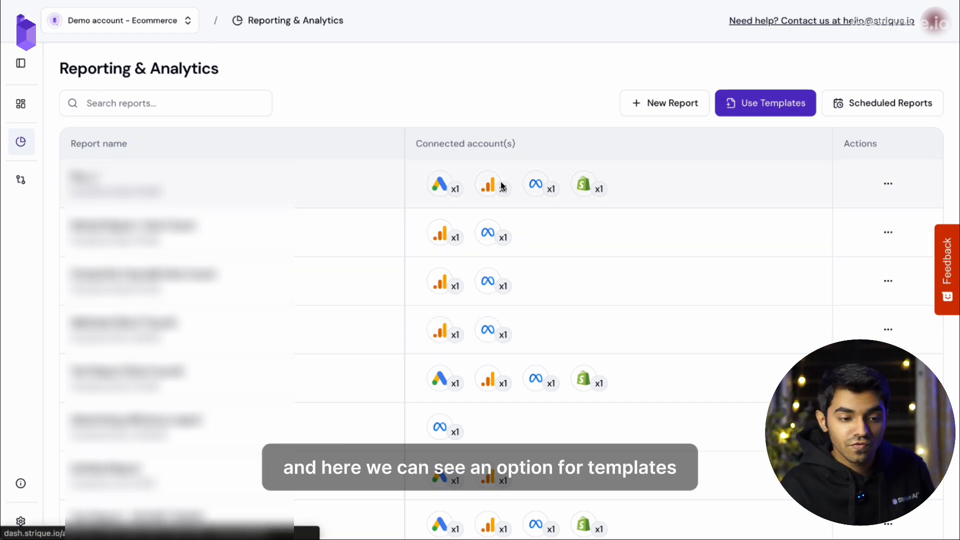
Look at the available report templates and the Scheduled Reports page, and return to the reports list
{"action": "left_click", "coordinate": [721, 105]}
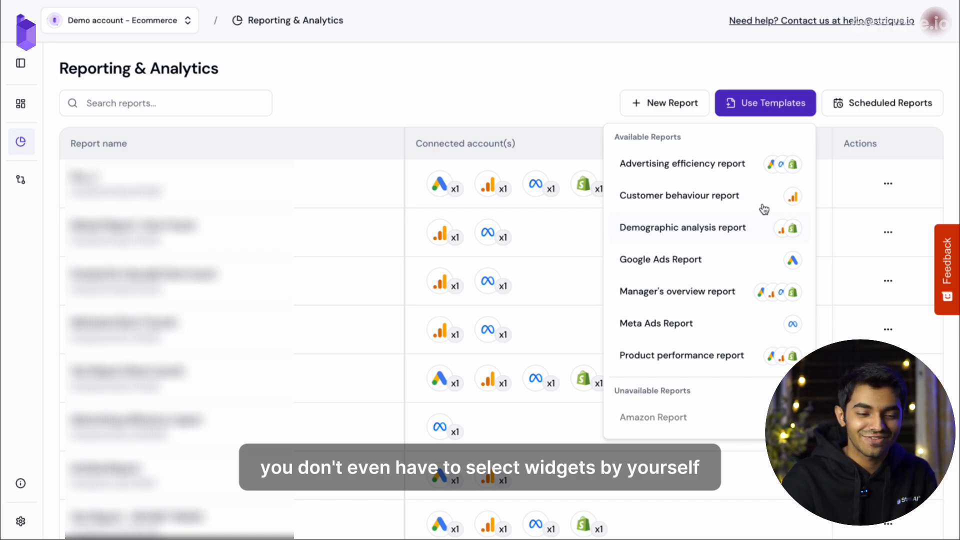
{"action": "left_click", "coordinate": [917, 115]}
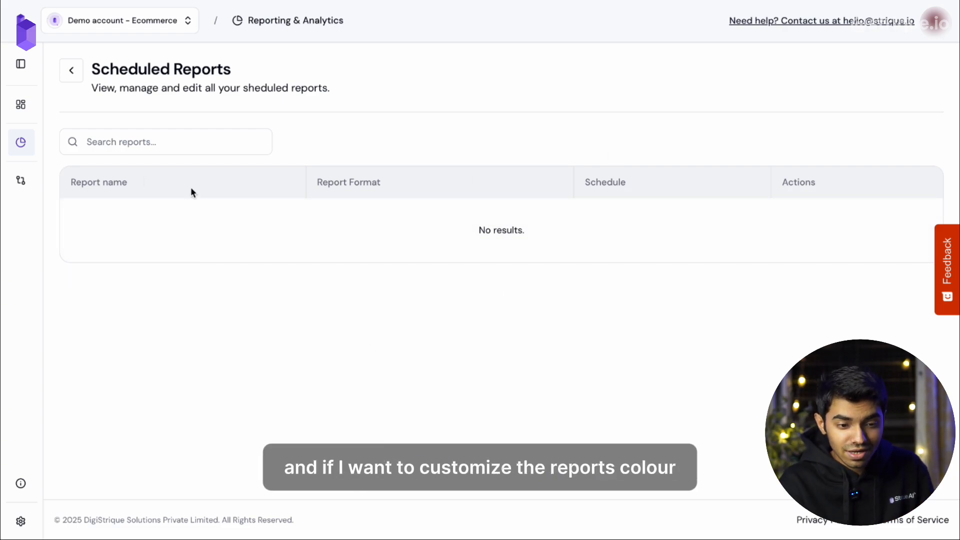
{"action": "left_click", "coordinate": [71, 71]}
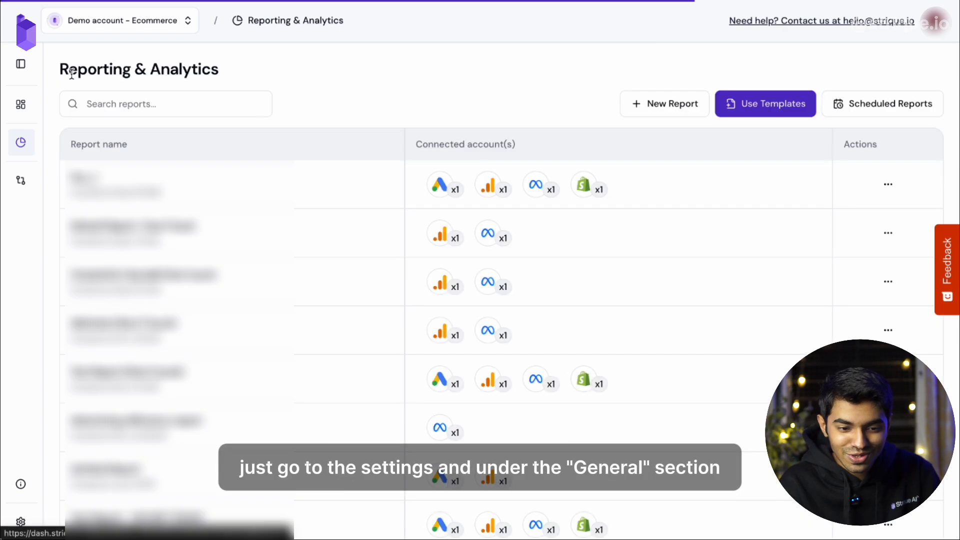
Open the organization's General settings and preview other primary theme colours, ending on purple again
{"action": "left_click", "coordinate": [21, 522]}
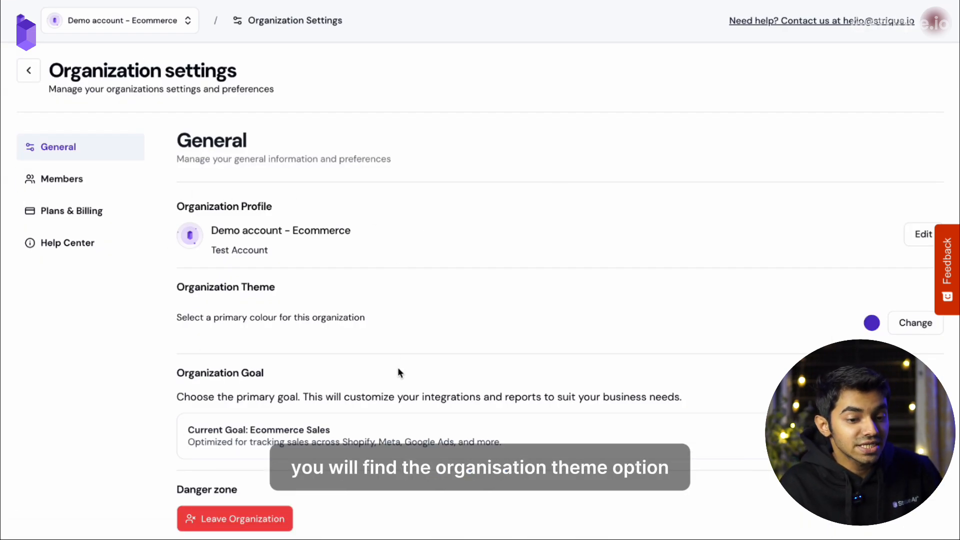
{"action": "left_click", "coordinate": [920, 326]}
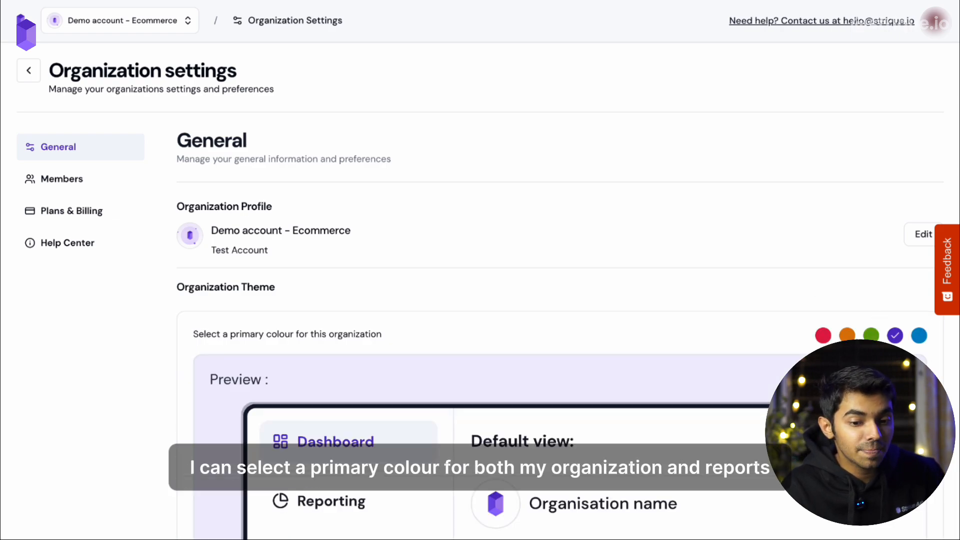
{"action": "scroll", "coordinate": [889, 339], "scroll_direction": "down", "scroll_amount": 2}
{"action": "left_click", "coordinate": [872, 262]}
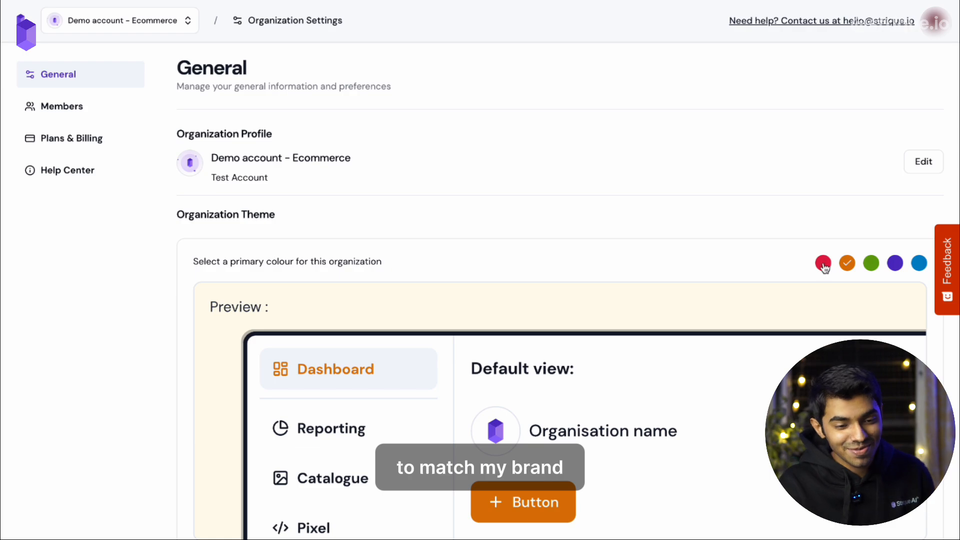
{"action": "left_click", "coordinate": [895, 263]}
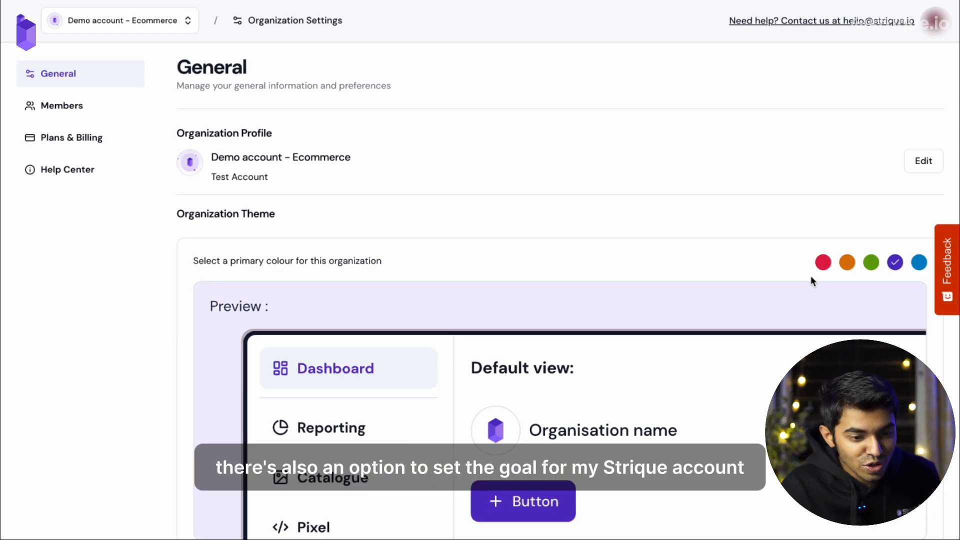
Examine the Organization Goal choices, Lead Generation and Ecommerce Sales
{"action": "scroll", "coordinate": [813, 281], "scroll_direction": "down", "scroll_amount": 5}
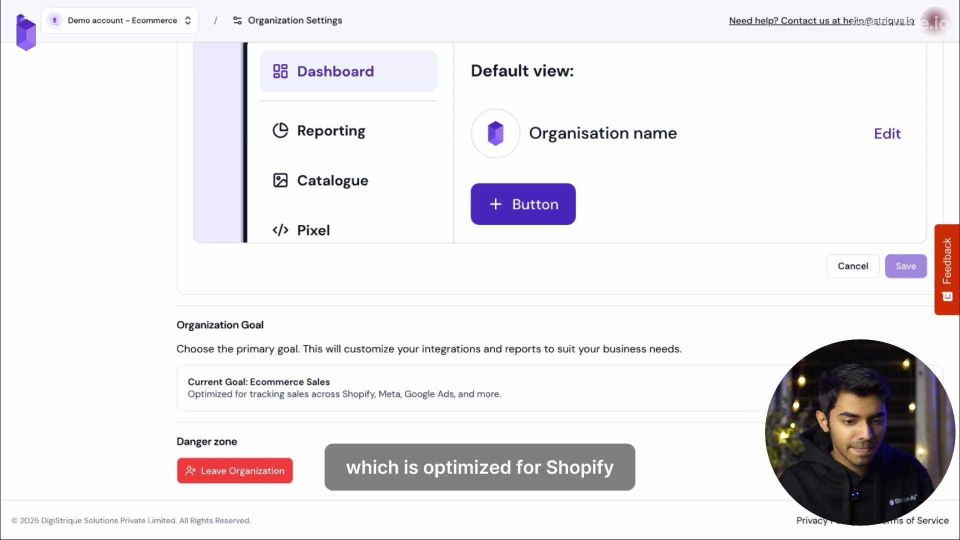
{"action": "left_click", "coordinate": [913, 388]}
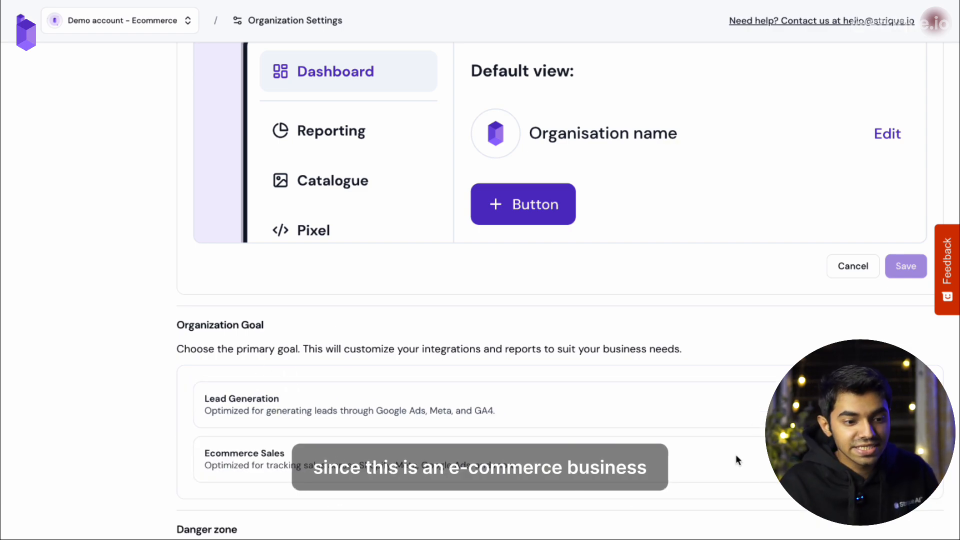
{"action": "scroll", "coordinate": [708, 401], "scroll_direction": "down", "scroll_amount": 2}
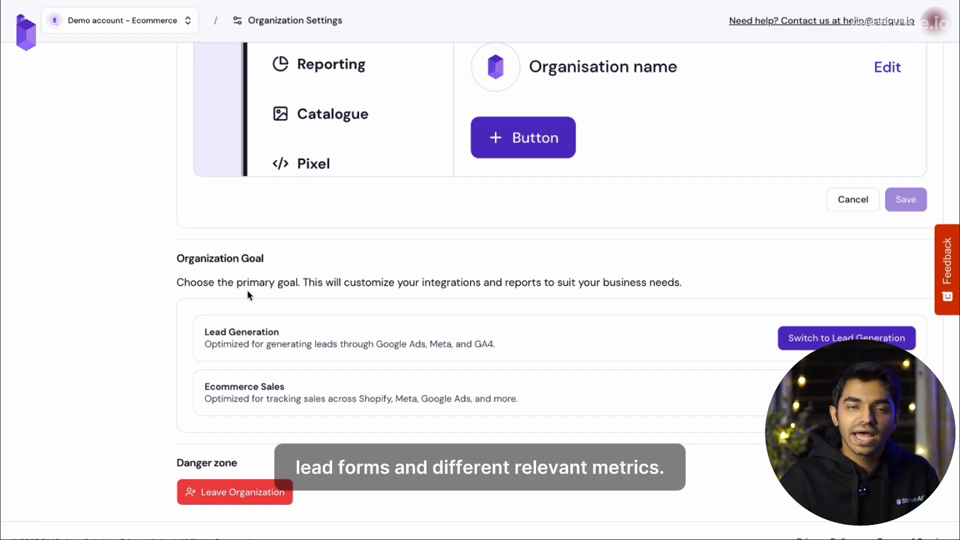
Open the organization's Members page and look through the member list with its roles
{"action": "scroll", "coordinate": [247, 290], "scroll_direction": "up", "scroll_amount": 8}
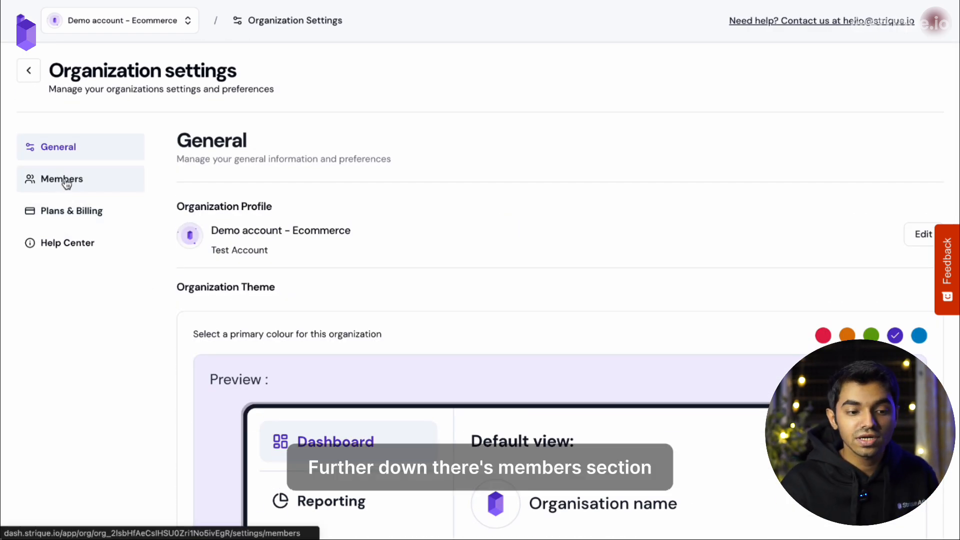
{"action": "left_click", "coordinate": [66, 185]}
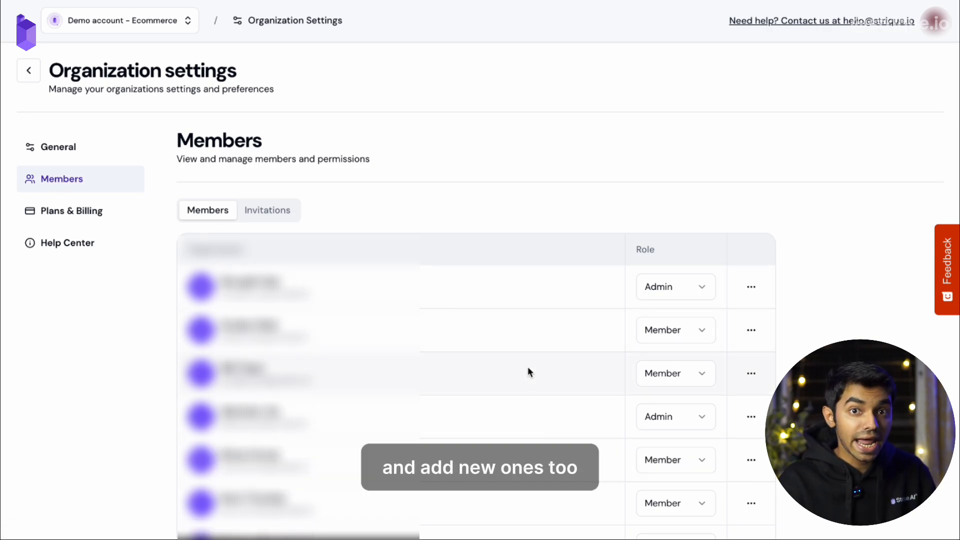
{"action": "scroll", "coordinate": [528, 370], "scroll_direction": "down", "scroll_amount": 8}
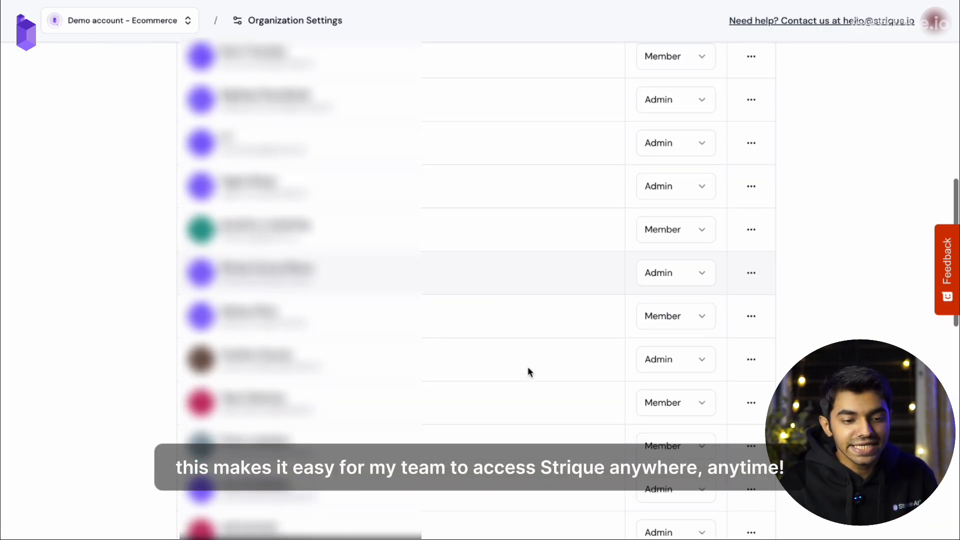
{"action": "scroll", "coordinate": [527, 368], "scroll_direction": "down", "scroll_amount": 7}
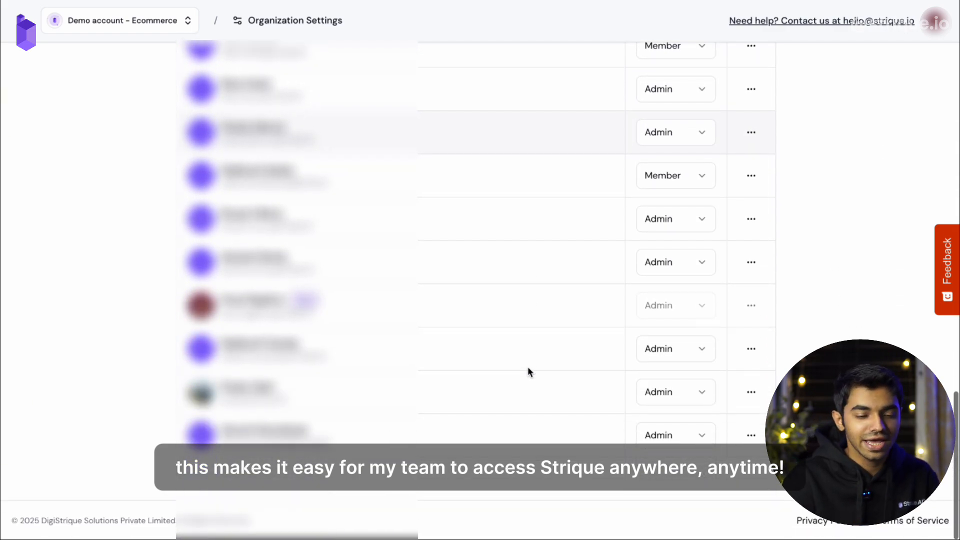
Invite a new member to the organization by entering their email address and sending the invitation
{"action": "scroll", "coordinate": [527, 367], "scroll_direction": "up", "scroll_amount": 15}
{"action": "left_click", "coordinate": [247, 213]}
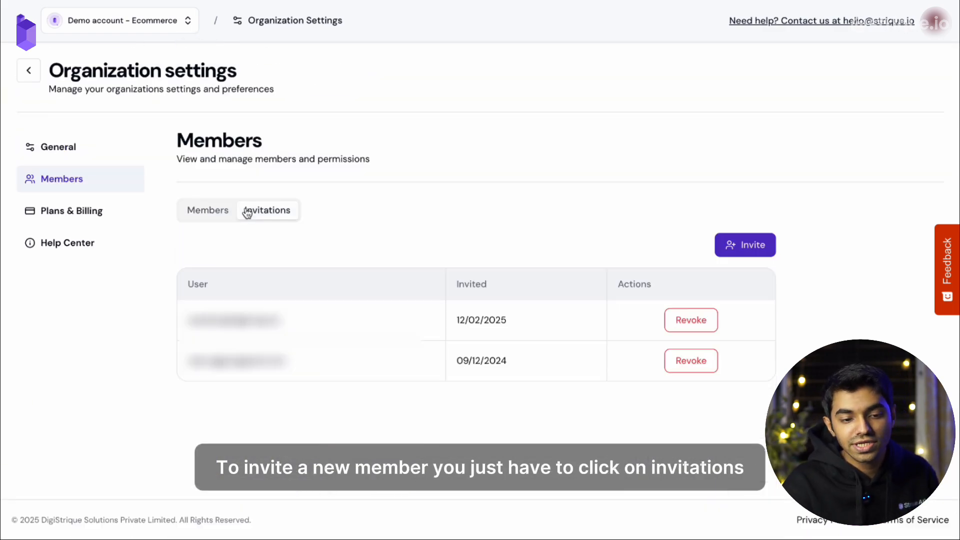
{"action": "left_click", "coordinate": [740, 244]}
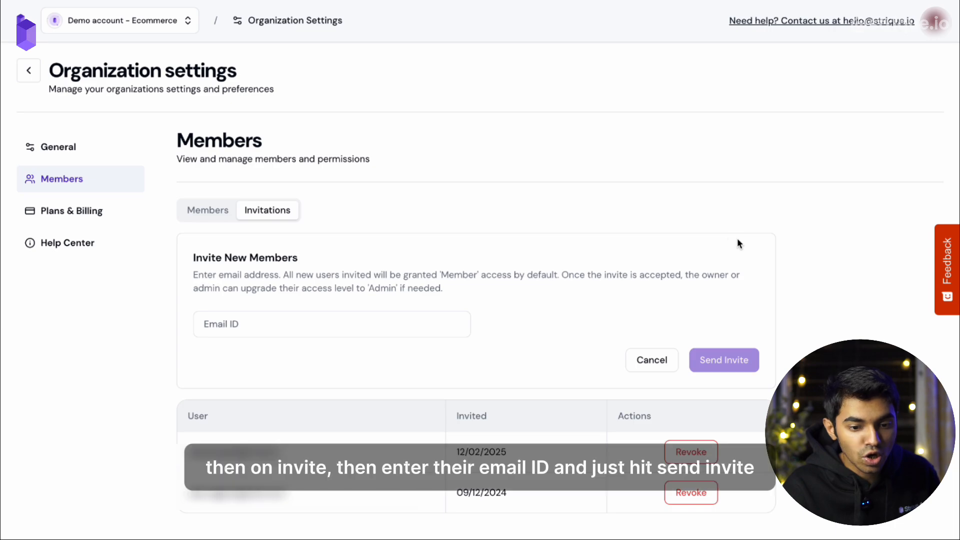
{"action": "left_click", "coordinate": [361, 319]}
{"action": "left_click", "coordinate": [350, 357]}
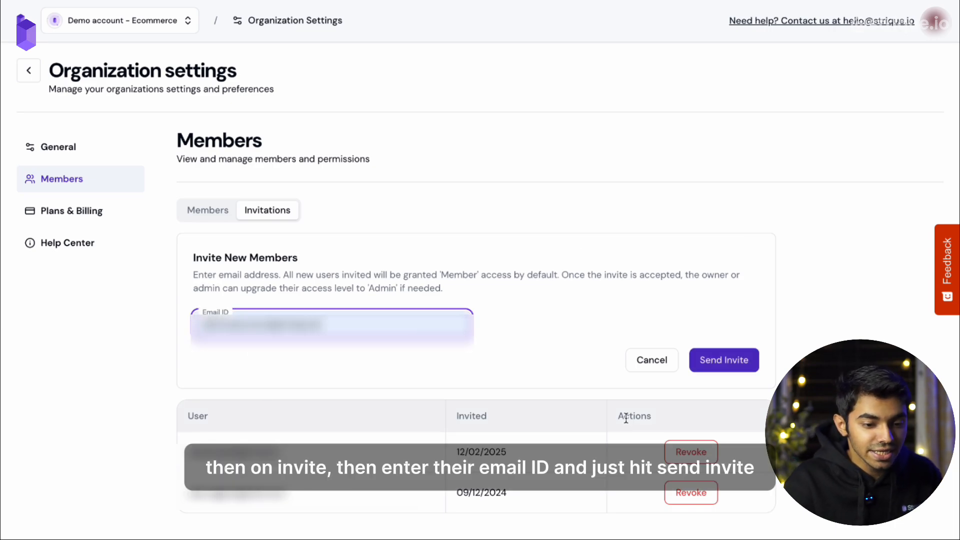
{"action": "left_click", "coordinate": [727, 360]}
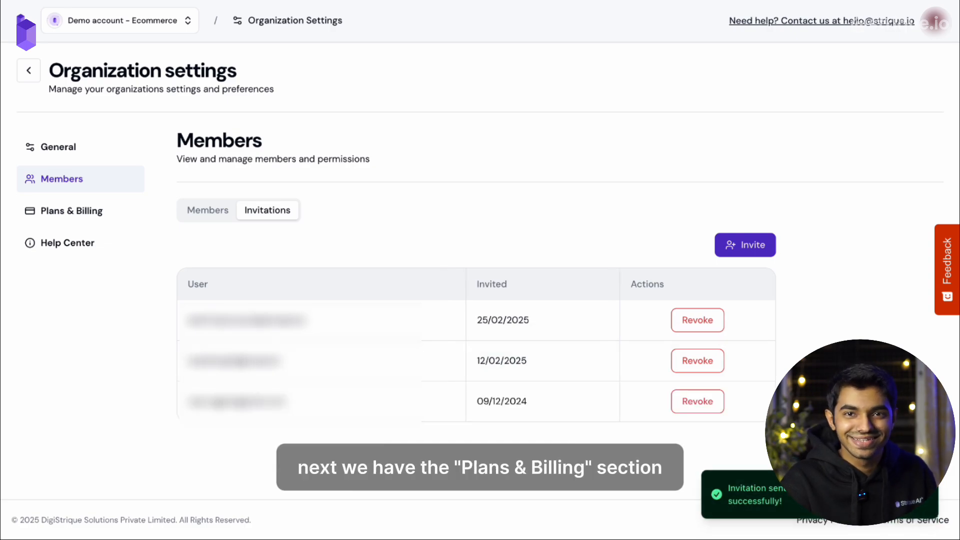
Open the organization's Plans & Billing page and review the billing cycle, subscription and billing history
{"action": "left_click", "coordinate": [73, 224]}
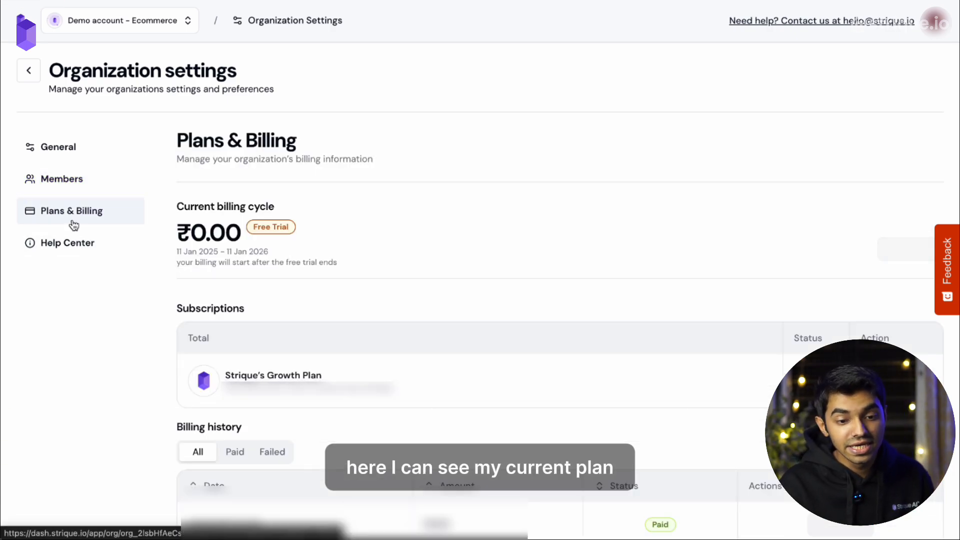
{"action": "scroll", "coordinate": [369, 321], "scroll_direction": "down", "scroll_amount": 2}
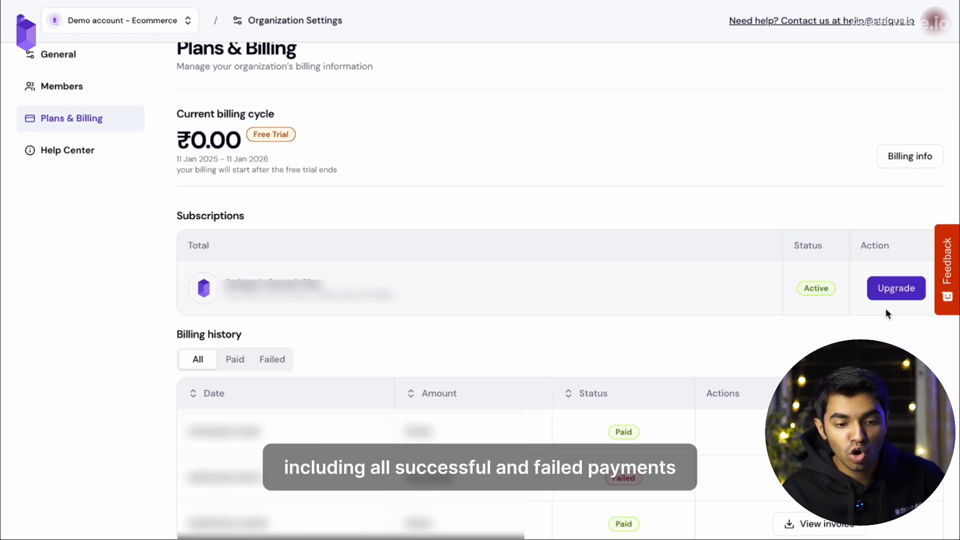
{"action": "scroll", "coordinate": [746, 340], "scroll_direction": "down", "scroll_amount": 2}
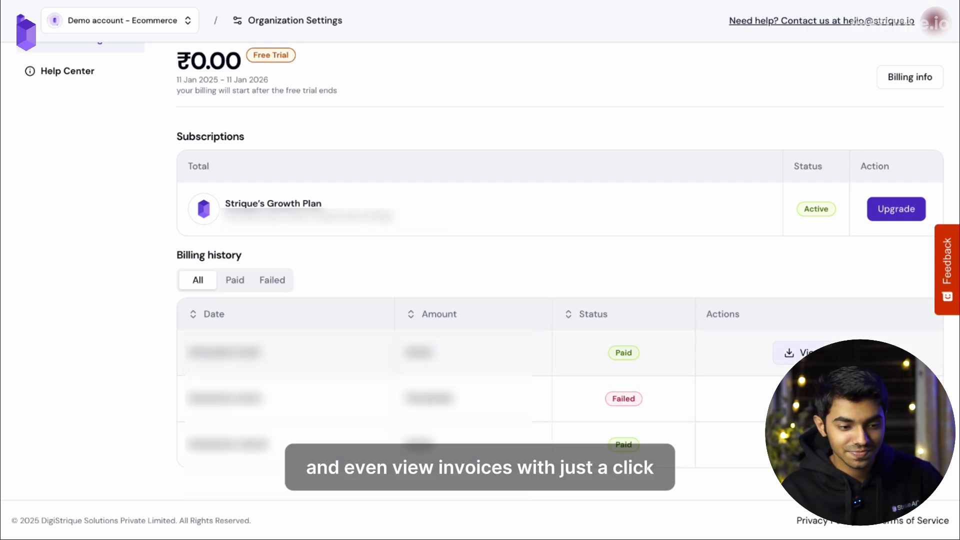
{"action": "scroll", "coordinate": [480, 314], "scroll_direction": "up", "scroll_amount": 3}
Open the Support Desk from the Help Center and look through its knowledge base
{"action": "left_click", "coordinate": [74, 203]}
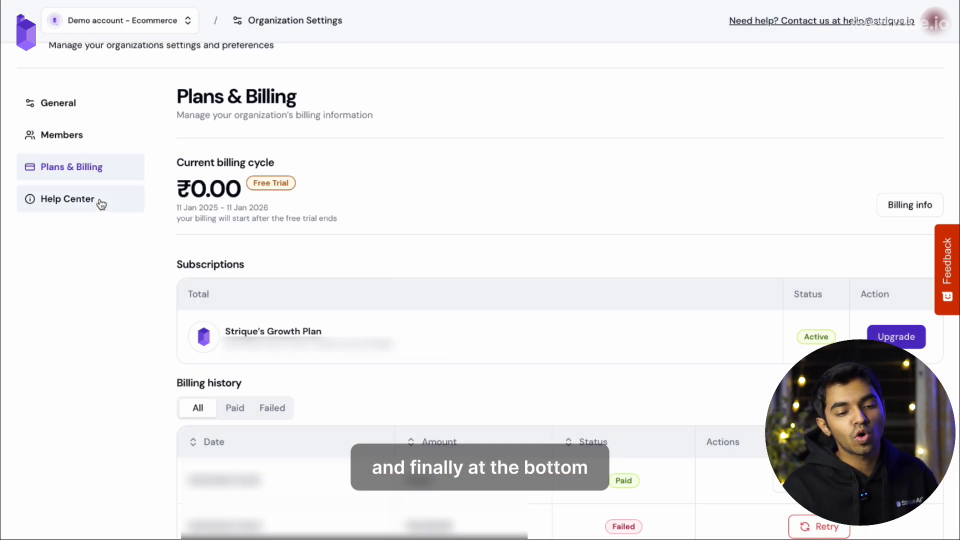
{"action": "left_click", "coordinate": [97, 200]}
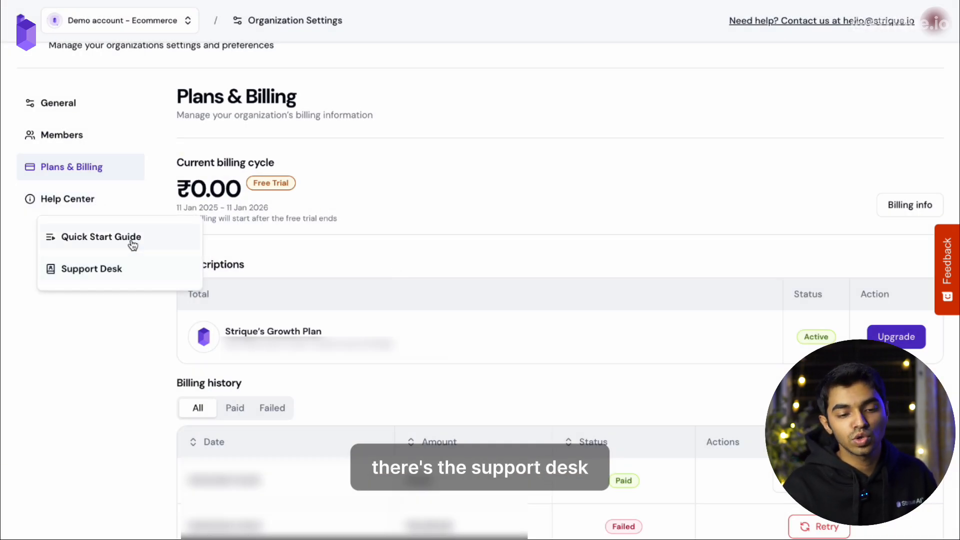
{"action": "left_click", "coordinate": [150, 276]}
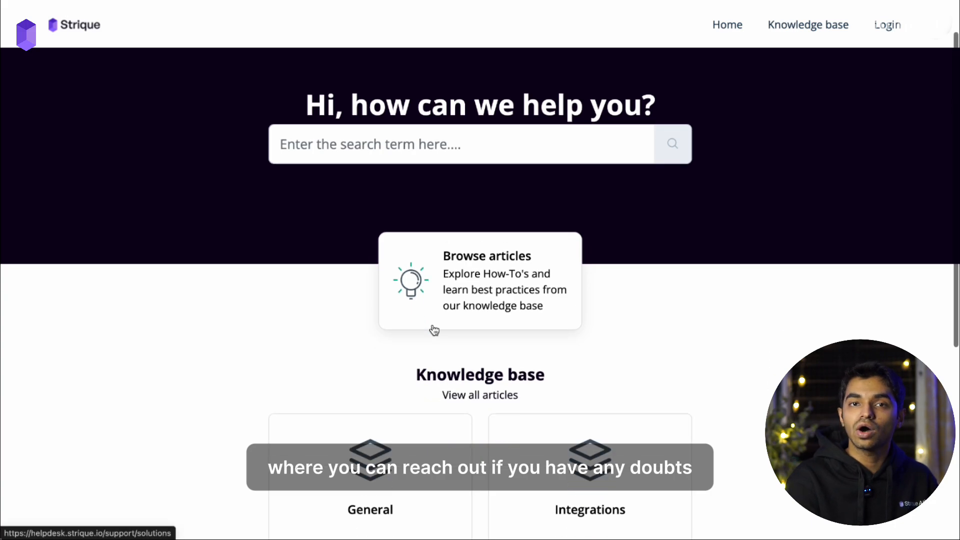
{"action": "scroll", "coordinate": [434, 330], "scroll_direction": "down", "scroll_amount": 7}
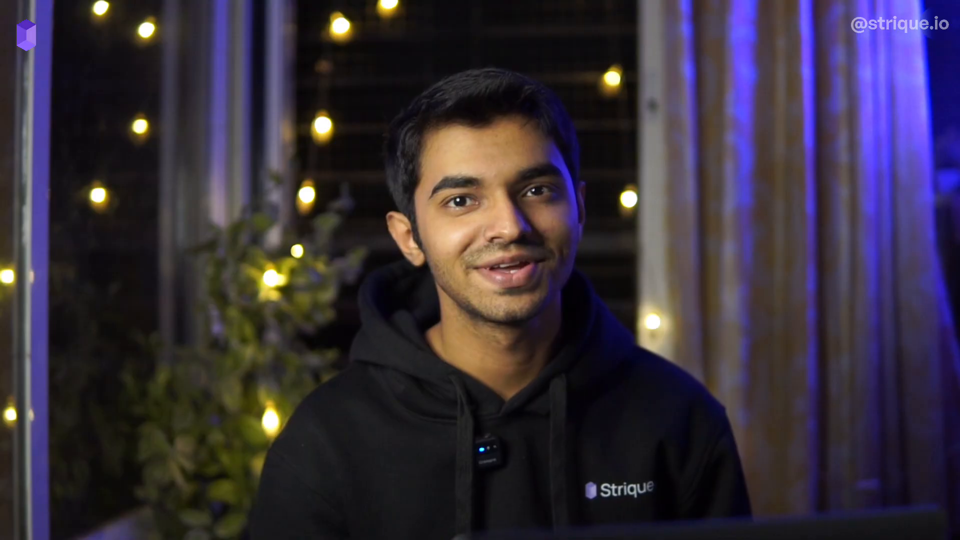